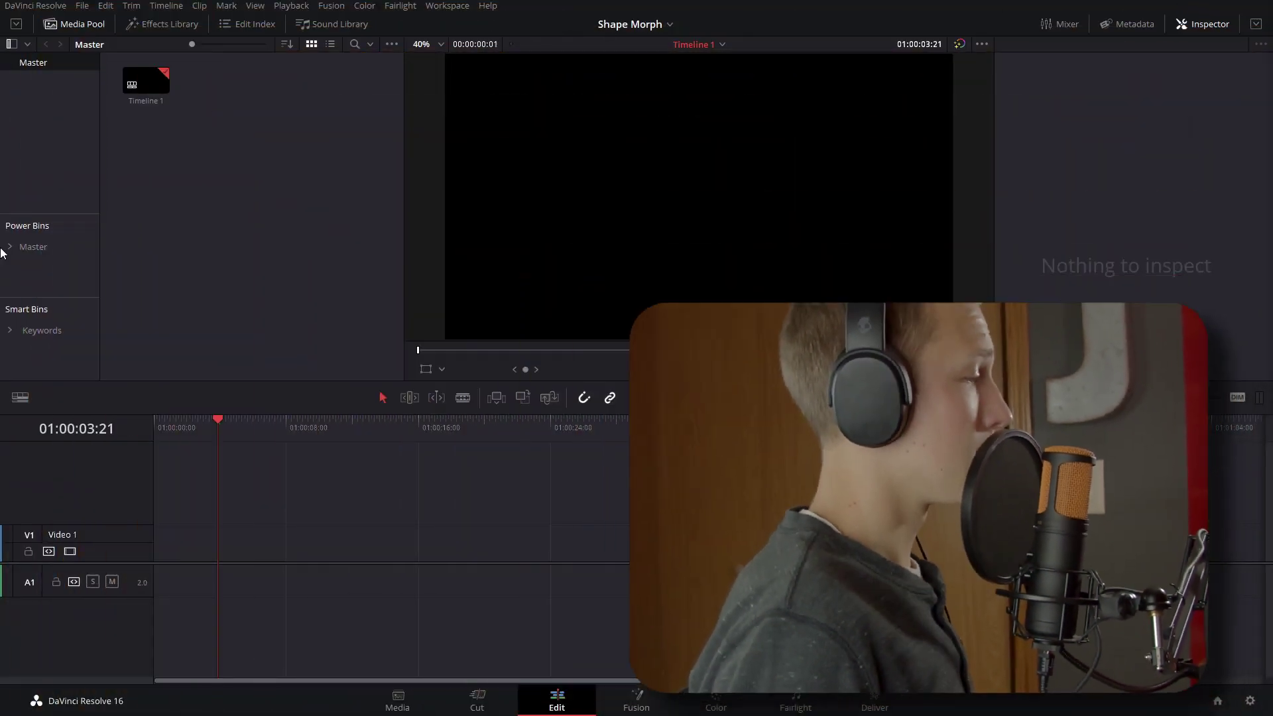
- Place a Fusion Composition clip from the Effects toolbox on V1 and open it on the Fusion page
drag(228, 424, 281, 414)
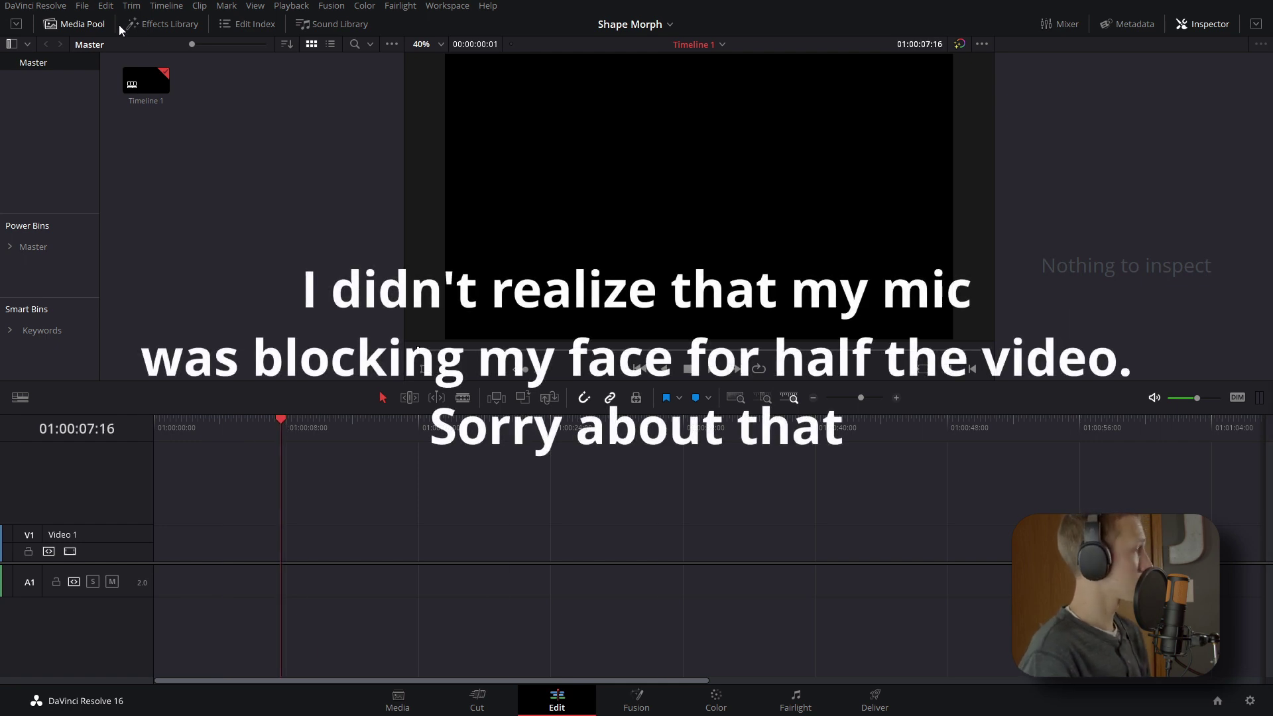
click(149, 22)
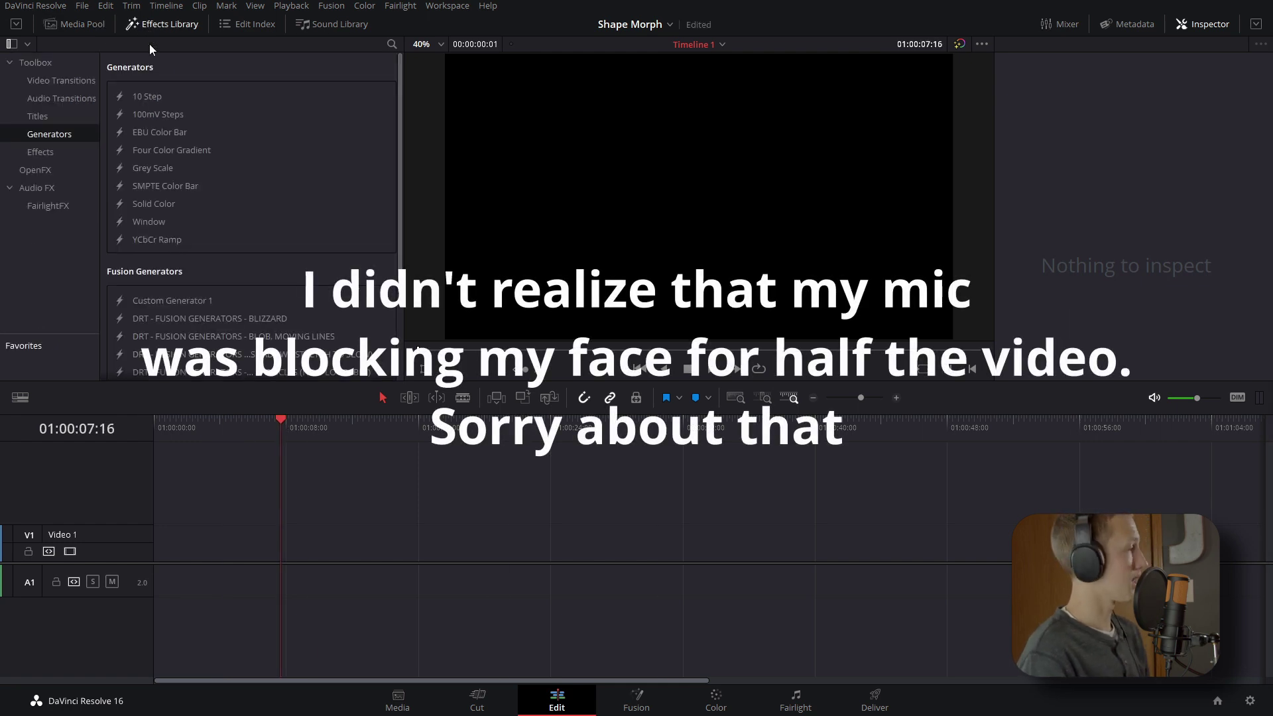
click(55, 149)
drag(187, 117, 160, 540)
drag(235, 423, 181, 443)
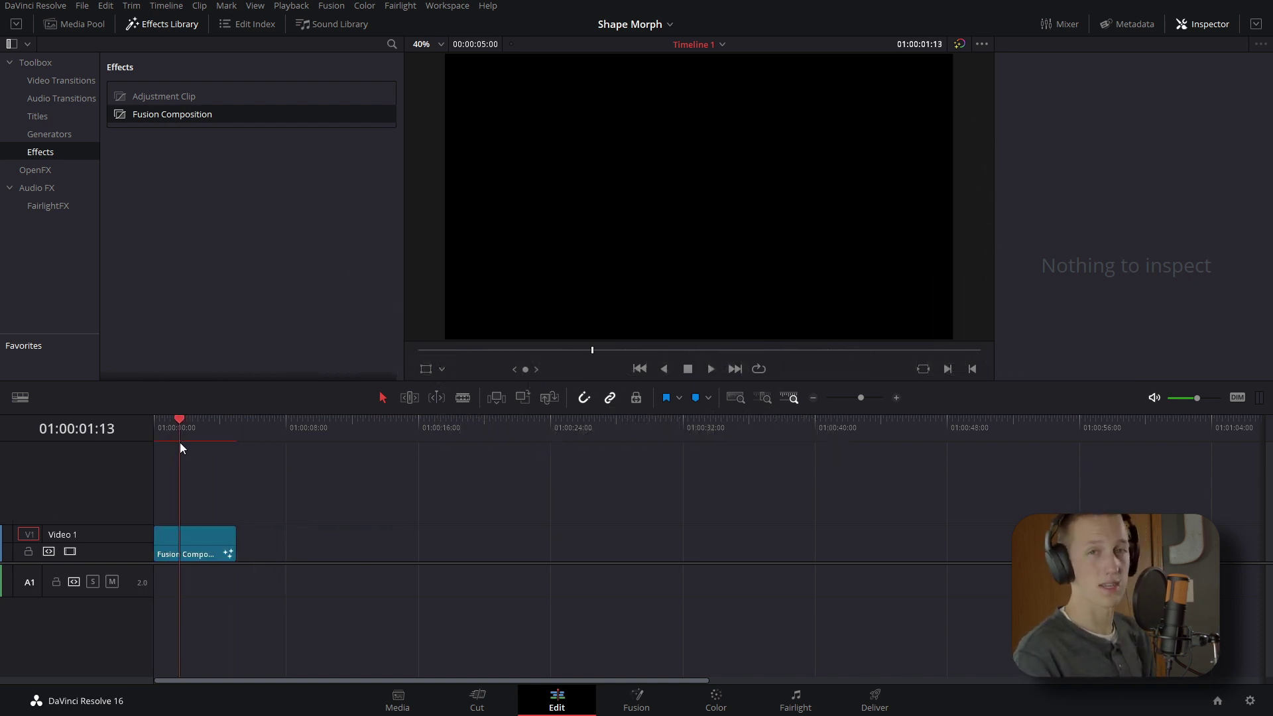
key(shift+5)
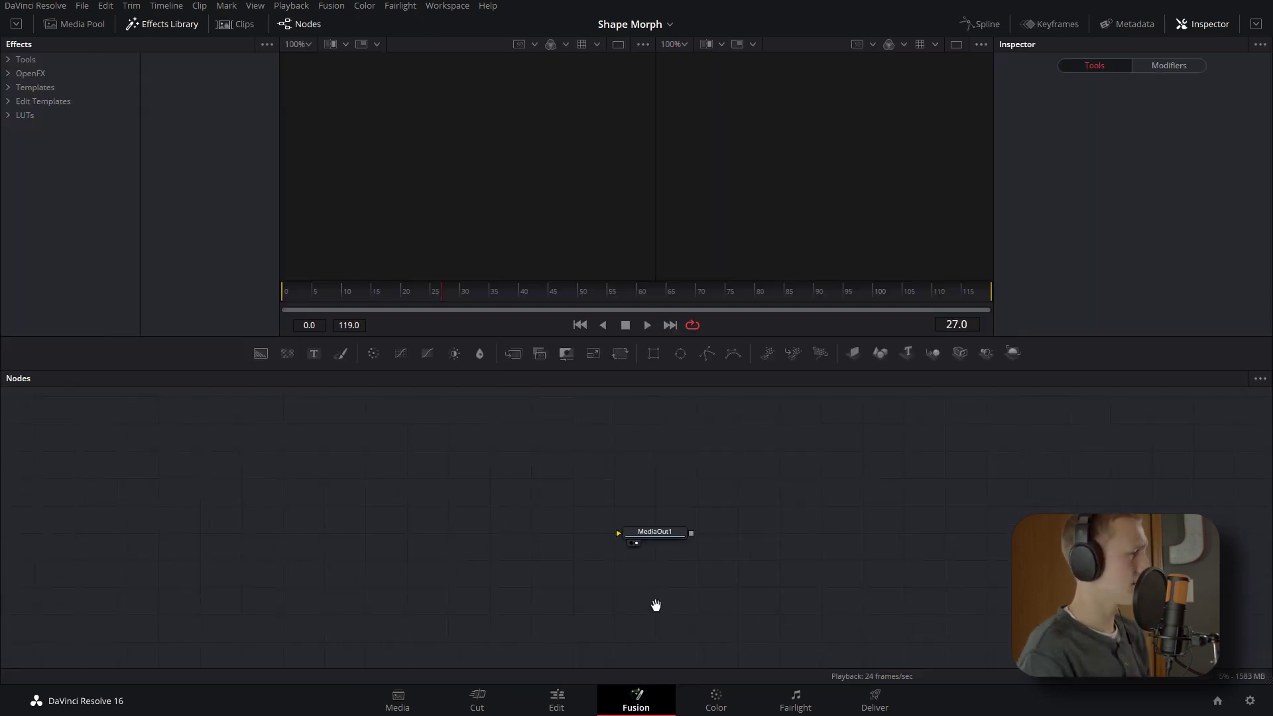
- Wire a Background1 node into MediaOut1, view the output, and attach Polygon1 as its mask
drag(384, 535, 641, 536)
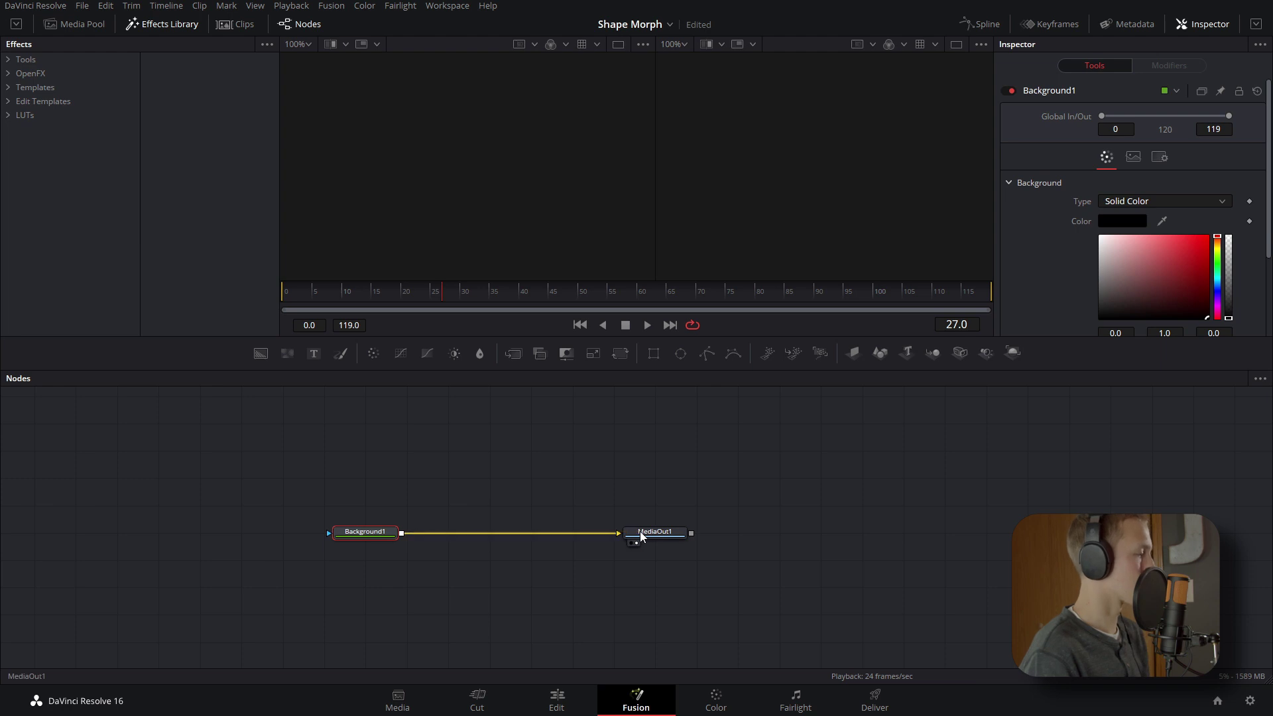
drag(585, 417, 719, 440)
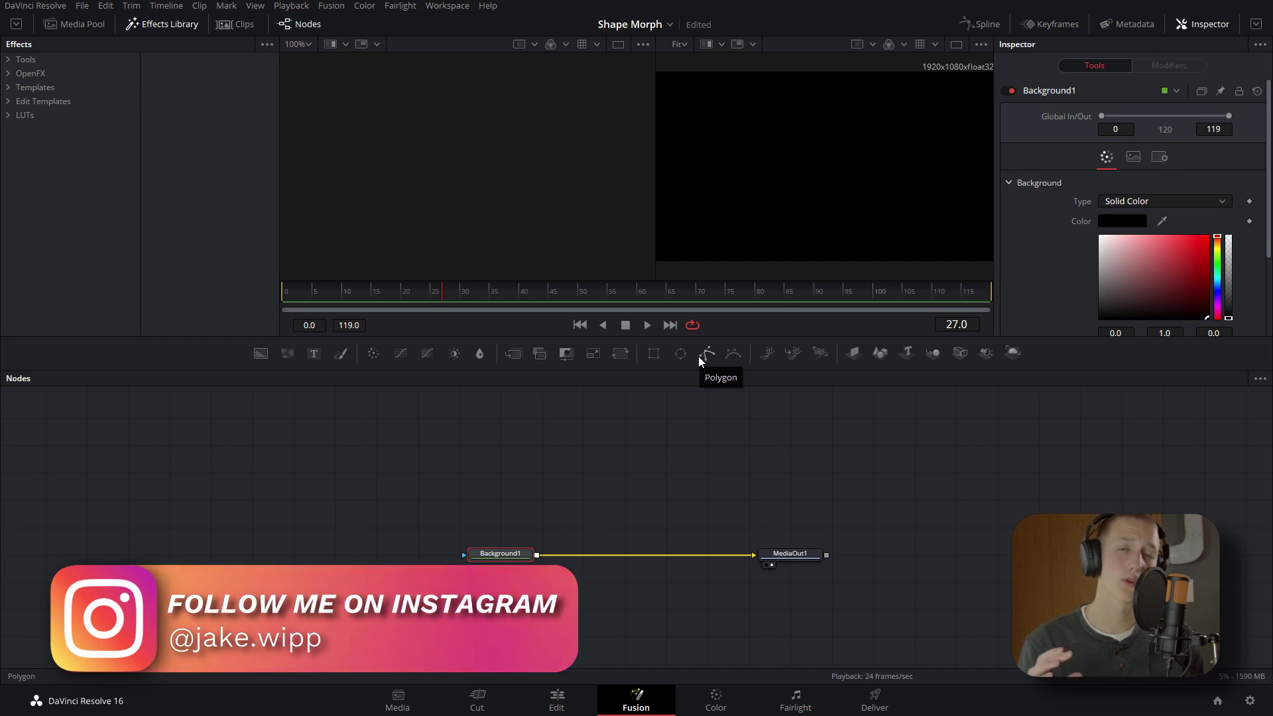
drag(653, 363, 466, 486)
key(Delete)
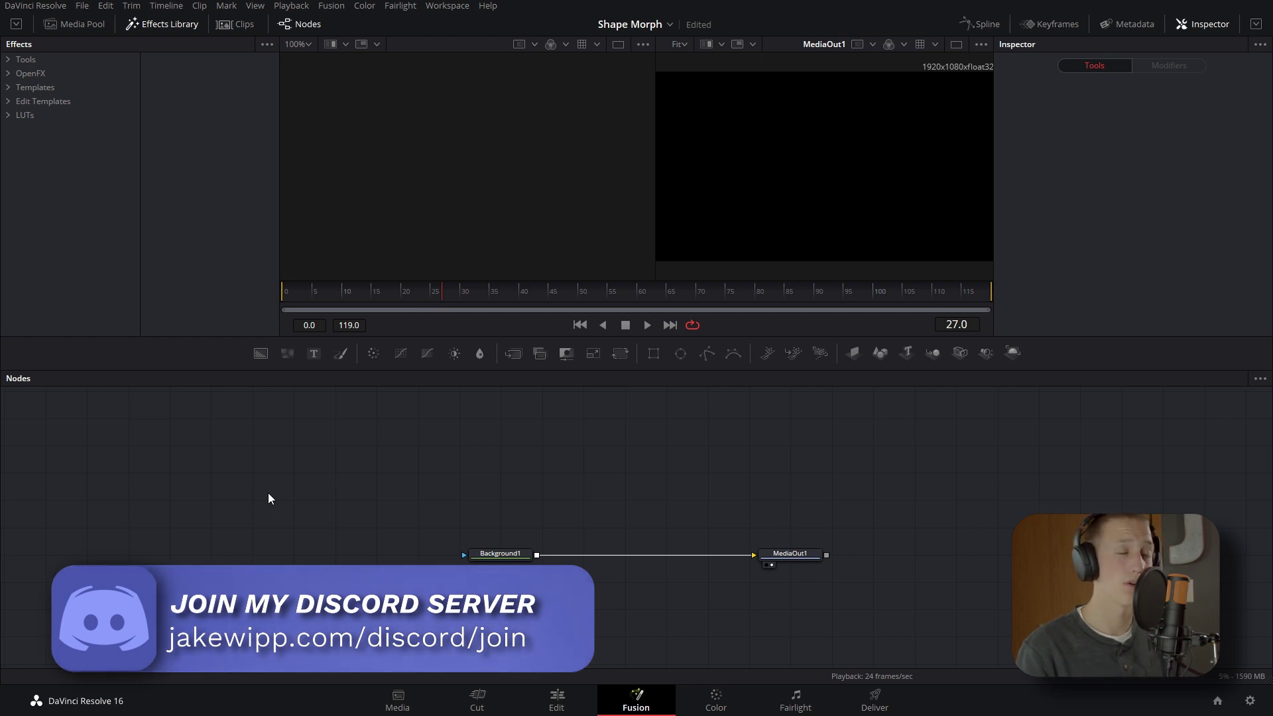
drag(702, 362, 499, 555)
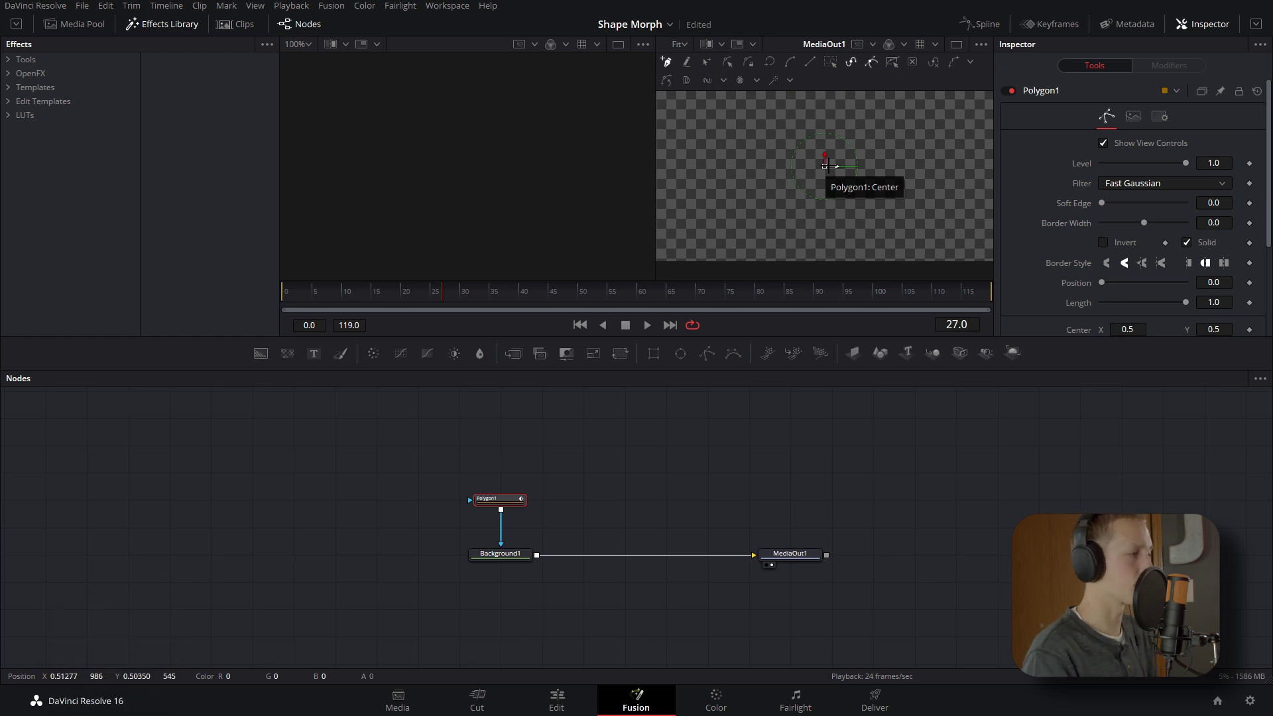
- Turn on Snap to Pixel in the viewer options and return the polygon point to the frame centre
scroll(829, 166, up, 1)
drag(801, 201, 797, 209)
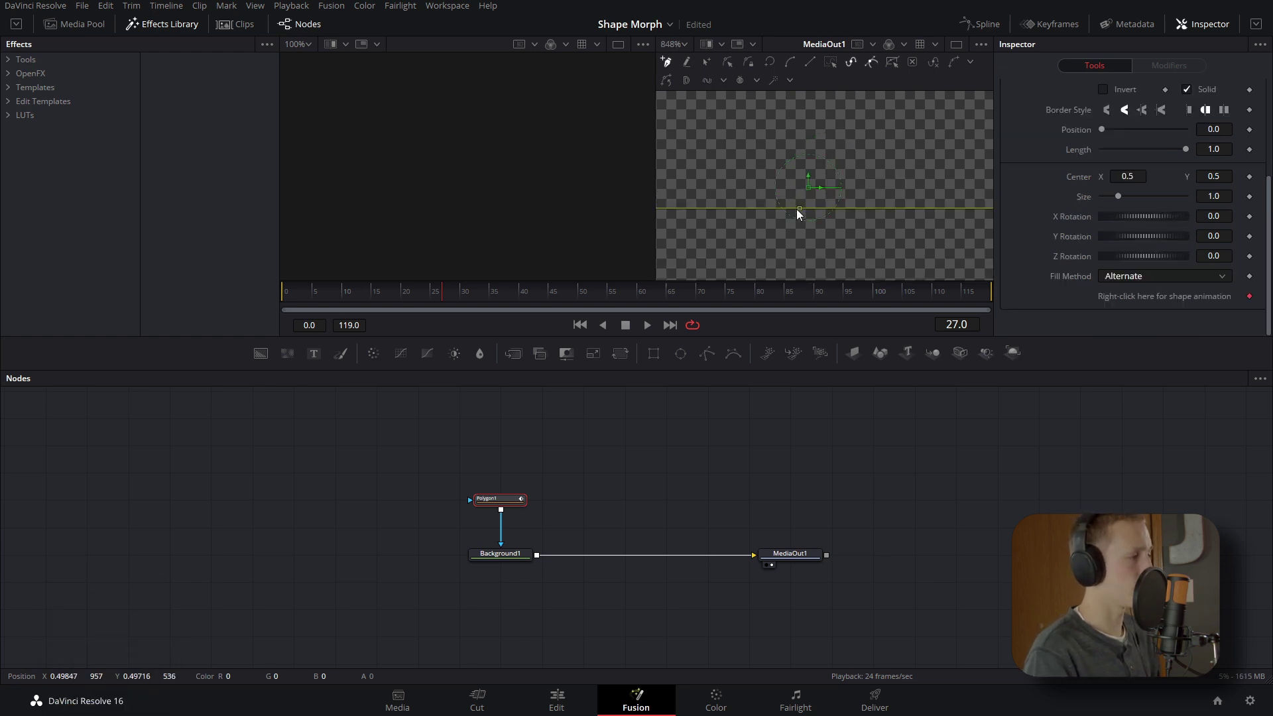
click(980, 45)
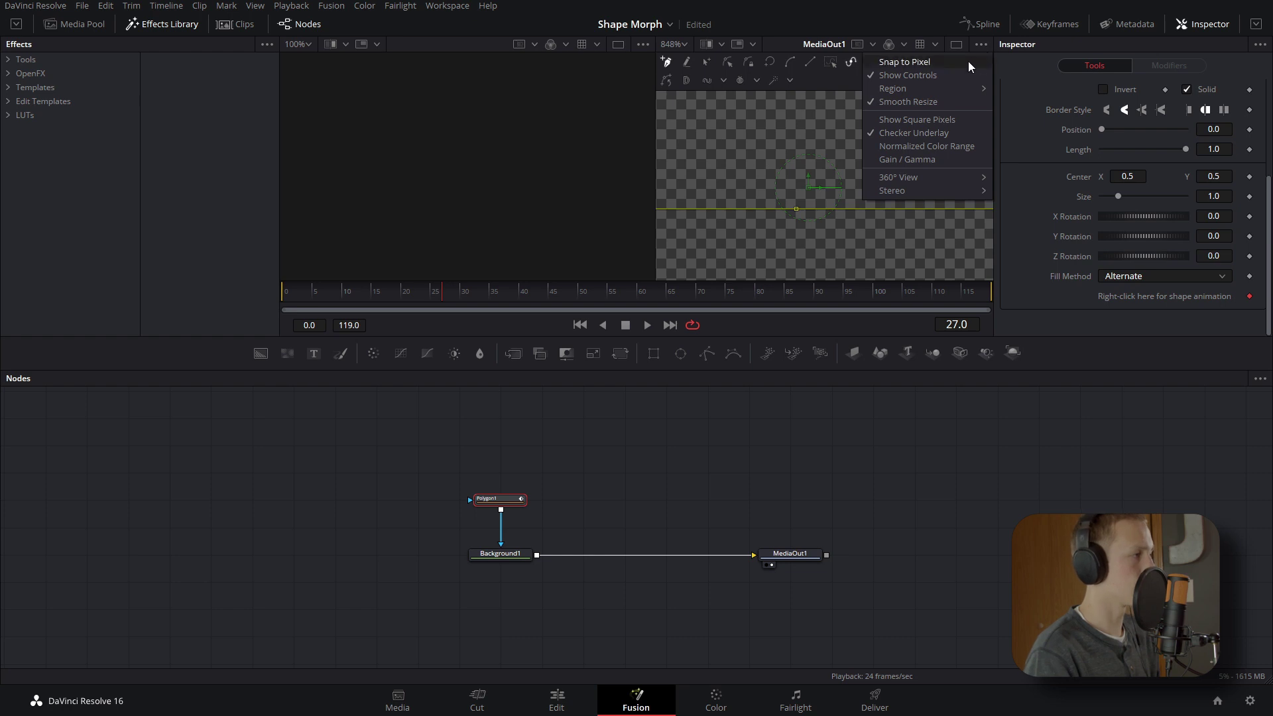
click(912, 65)
mouse_move(794, 209)
mouse_down()
mouse_move(817, 194)
mouse_move(806, 197)
mouse_move(820, 216)
mouse_move(787, 206)
mouse_move(788, 190)
mouse_move(829, 182)
mouse_move(809, 189)
mouse_up()
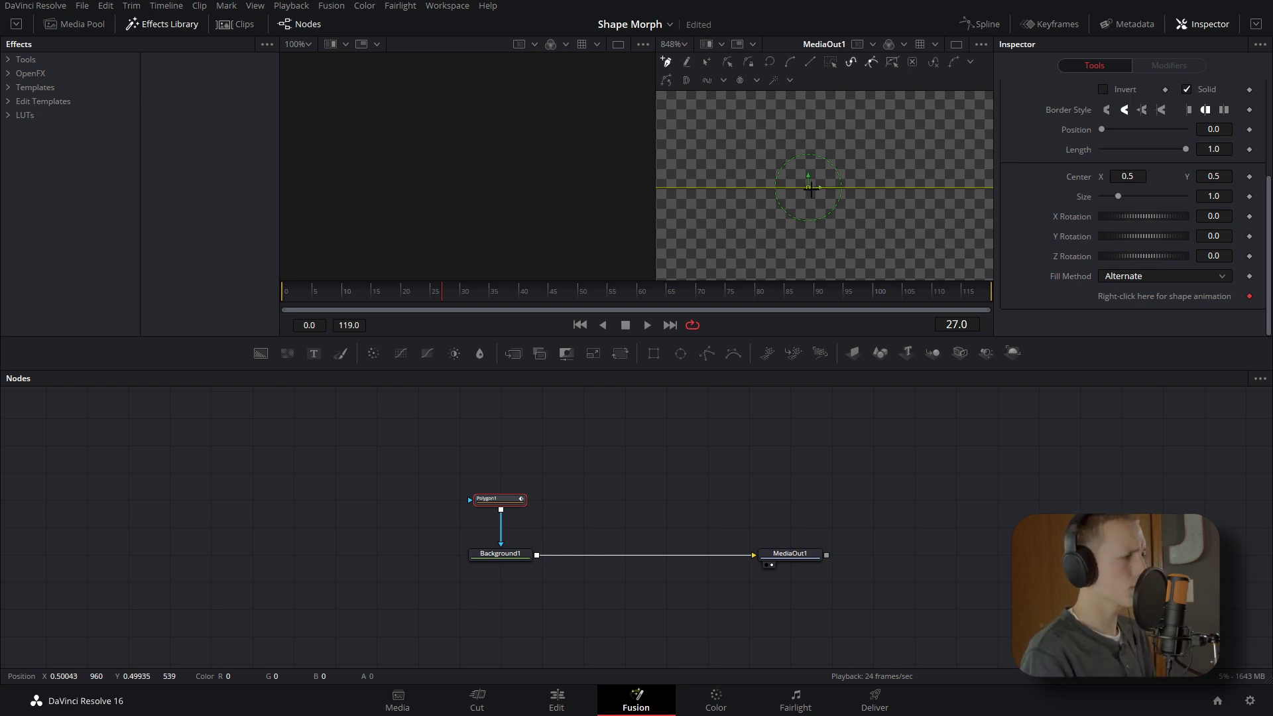
- Make Polygon1 a rectangle via Polyline > Create > Rectangle and shrink its Size to about 0.5
right_click(809, 187)
mouse_move(897, 431)
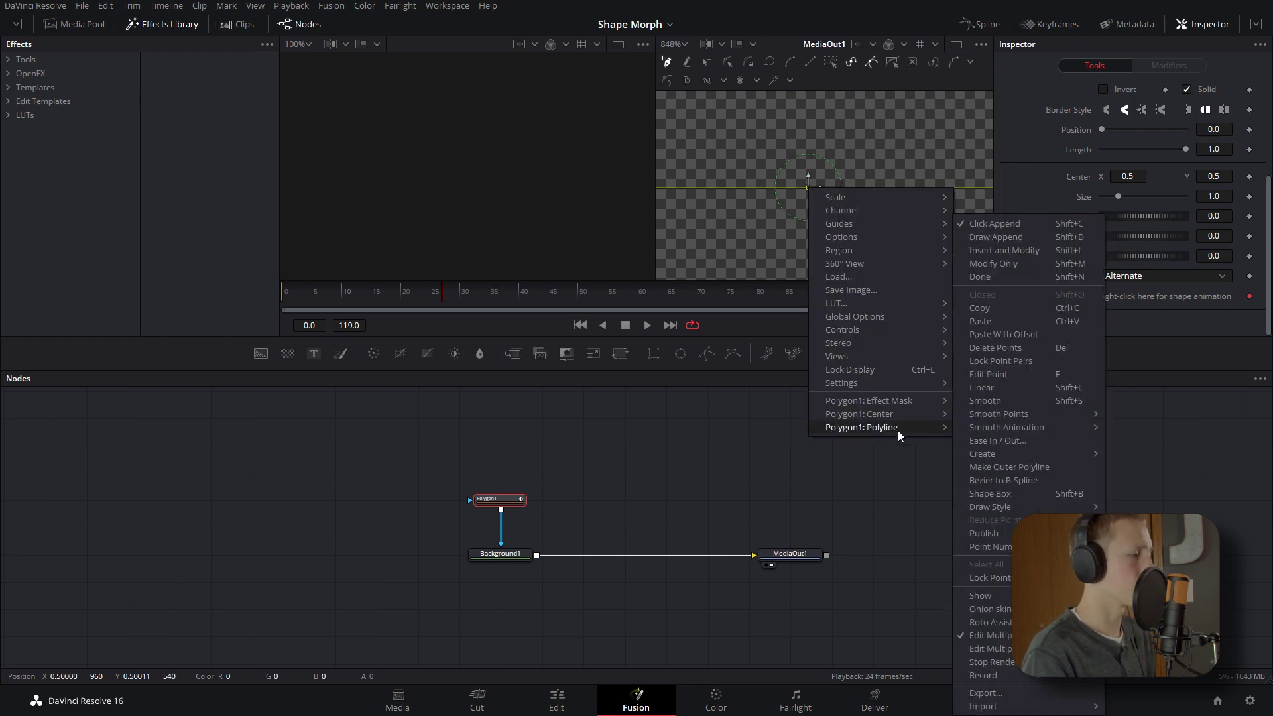
mouse_move(1035, 450)
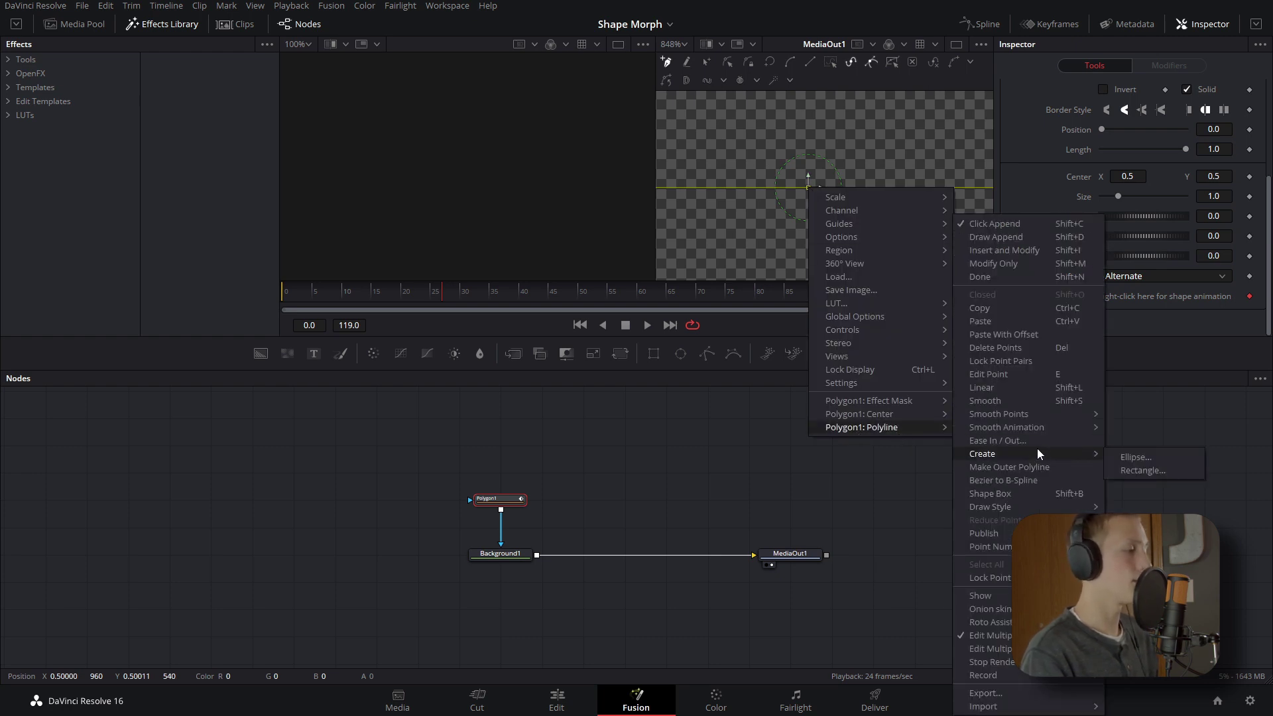
click(1157, 470)
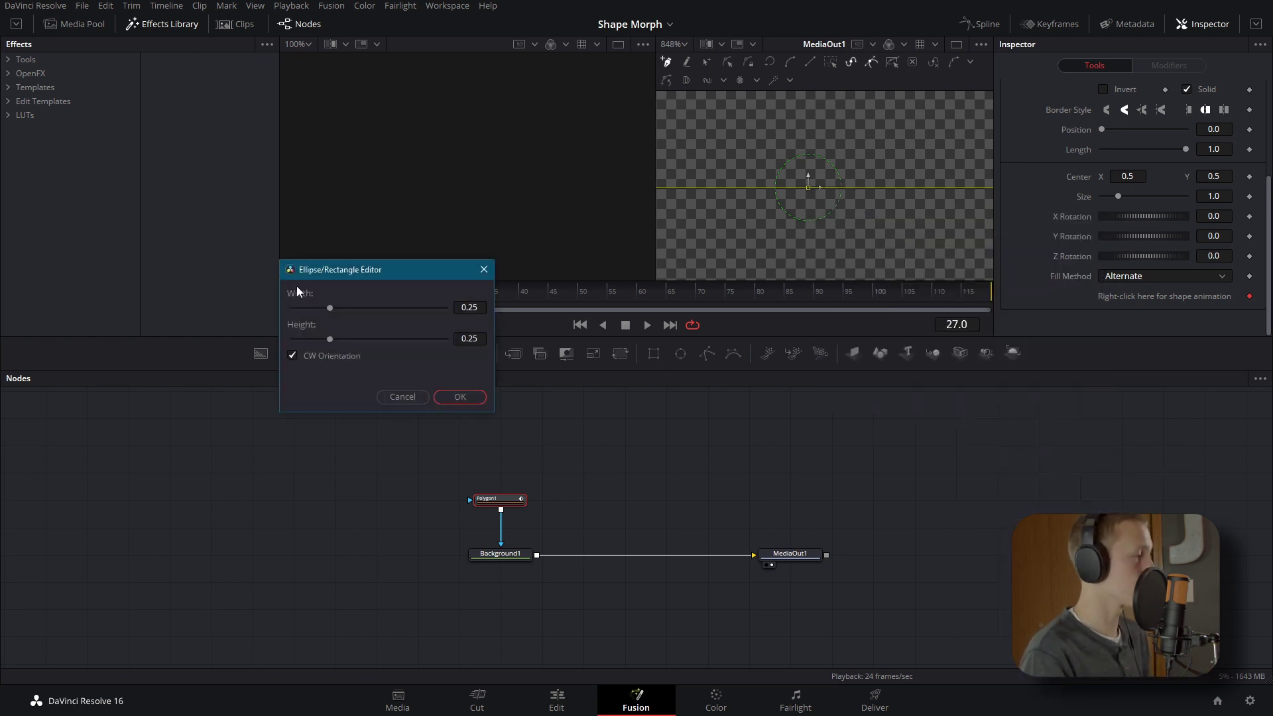
click(471, 396)
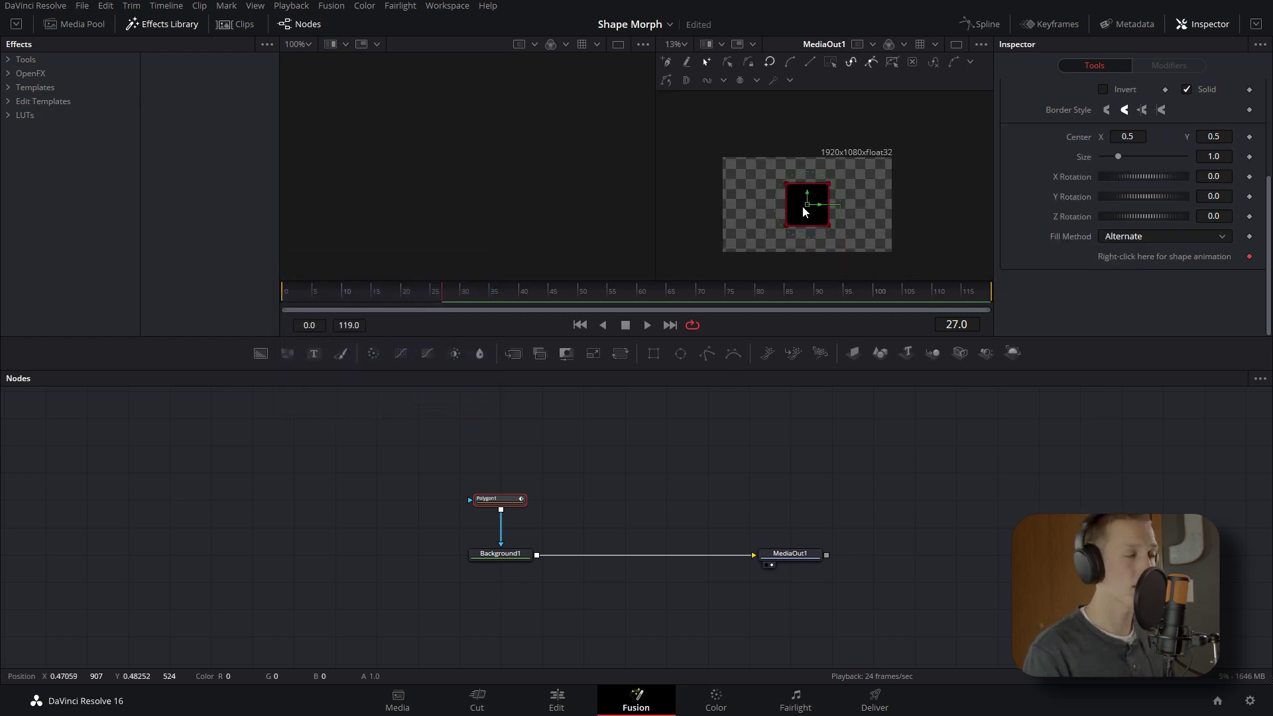
scroll(803, 205, up, 1)
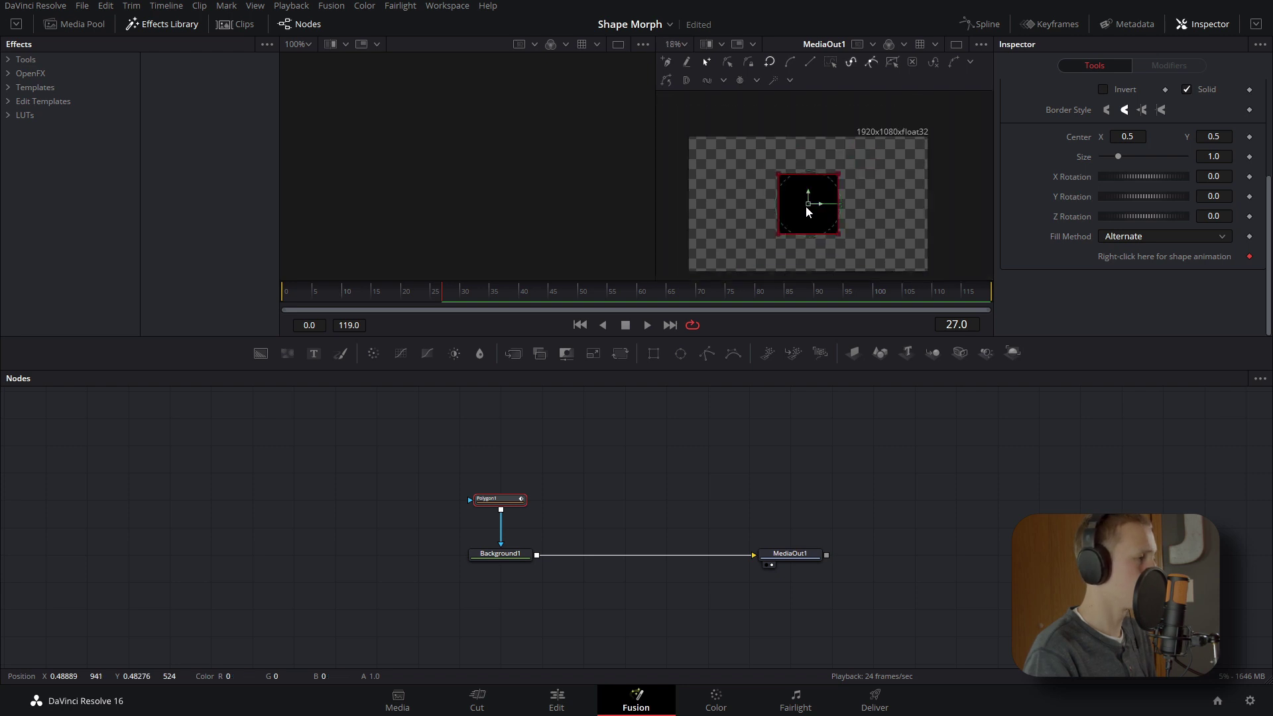
drag(839, 204, 825, 203)
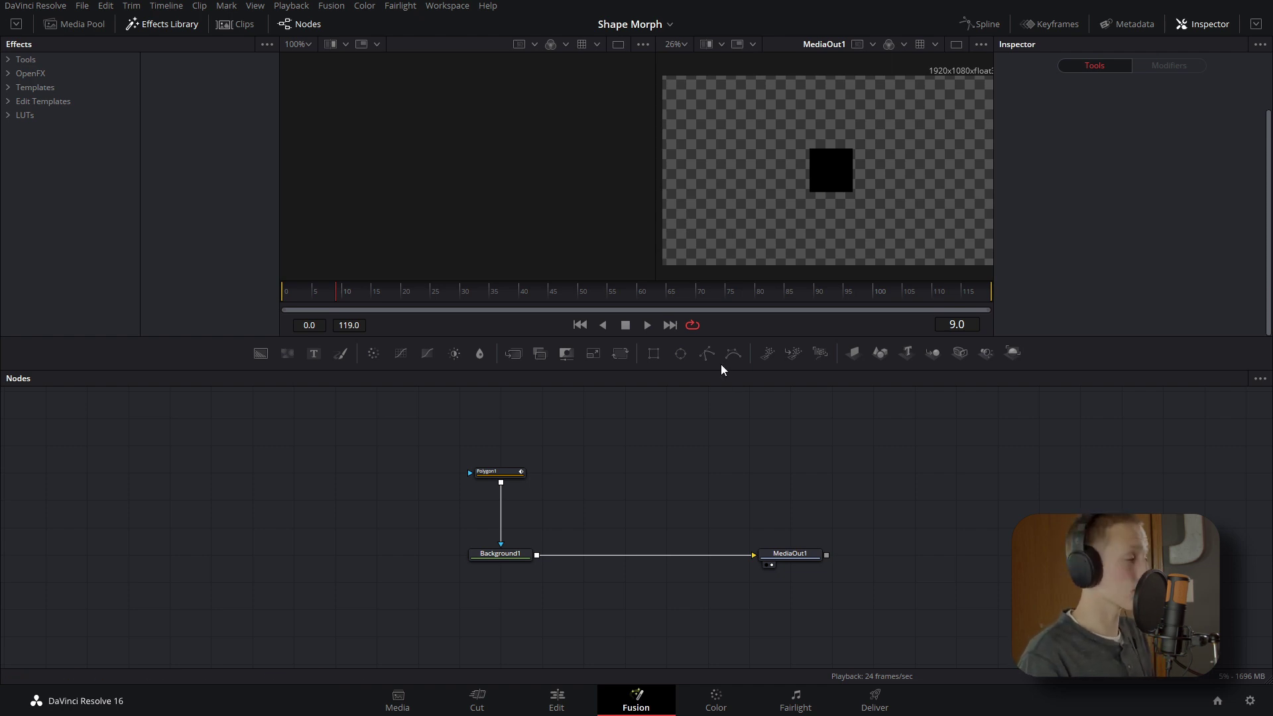
- Insert Polygon2 with a circle after Polygon1 in the mask chain, with Paint Mode Add
drag(708, 358, 502, 502)
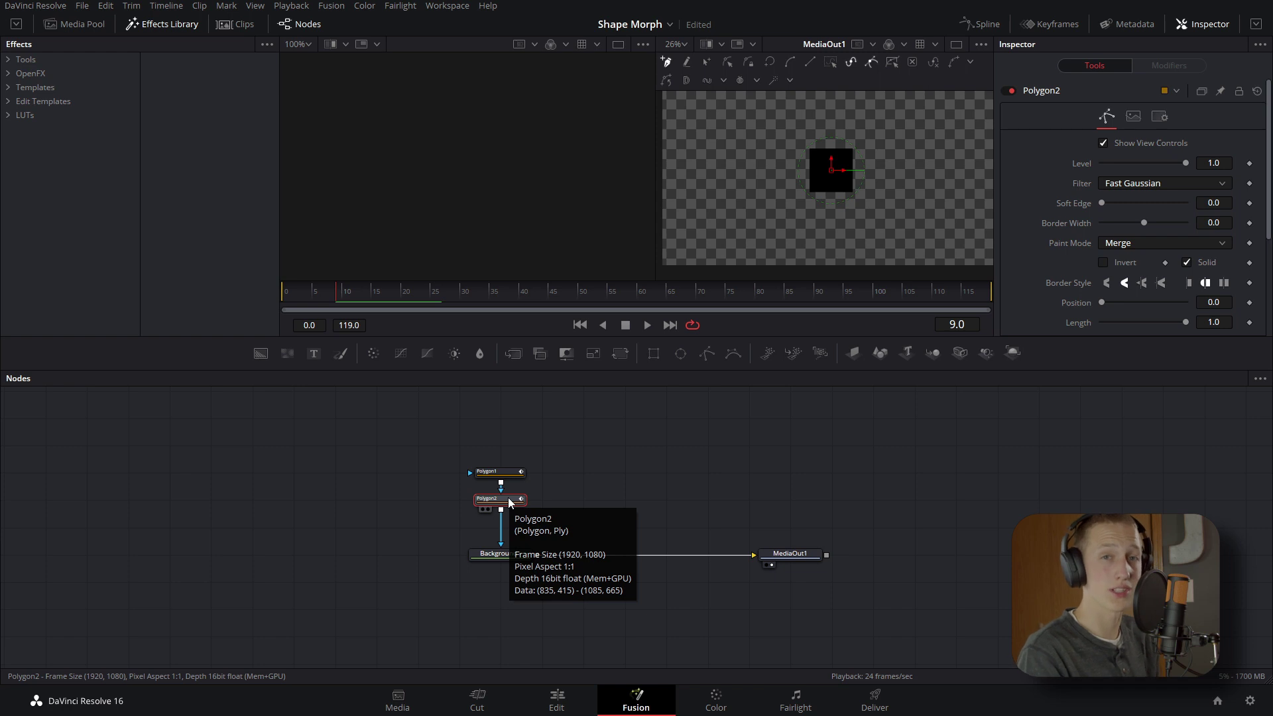
click(512, 497)
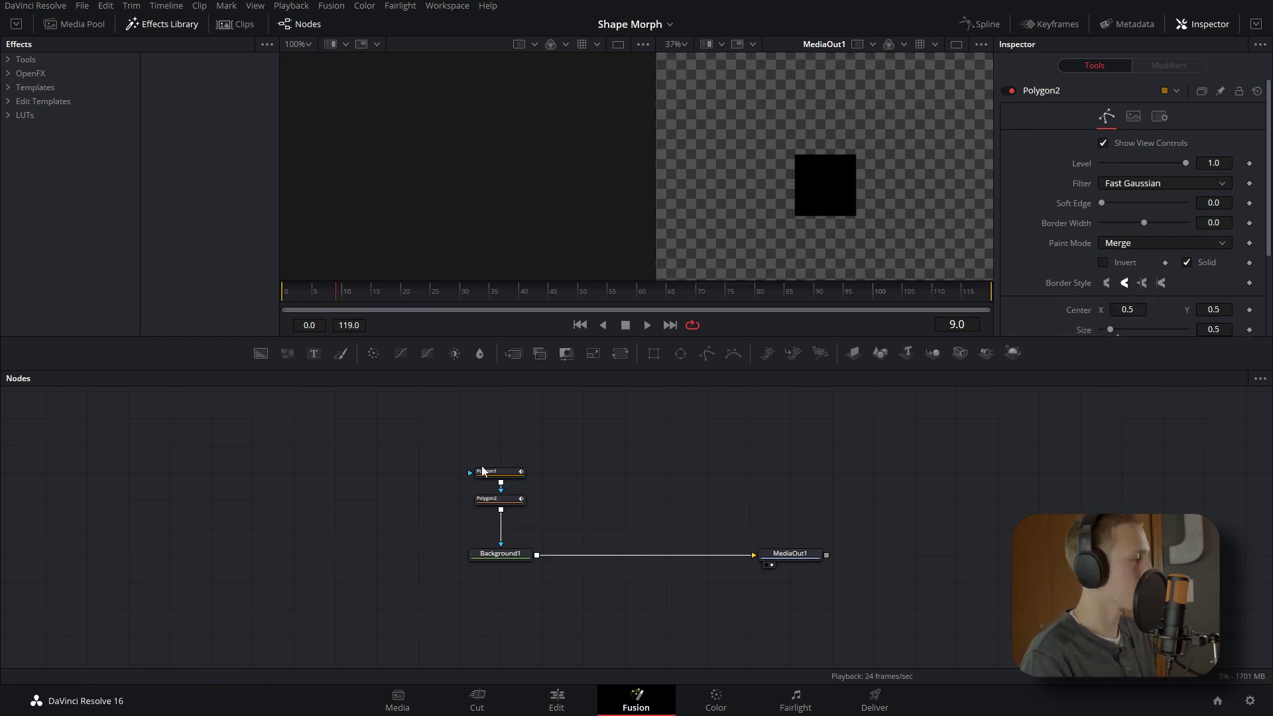
click(498, 499)
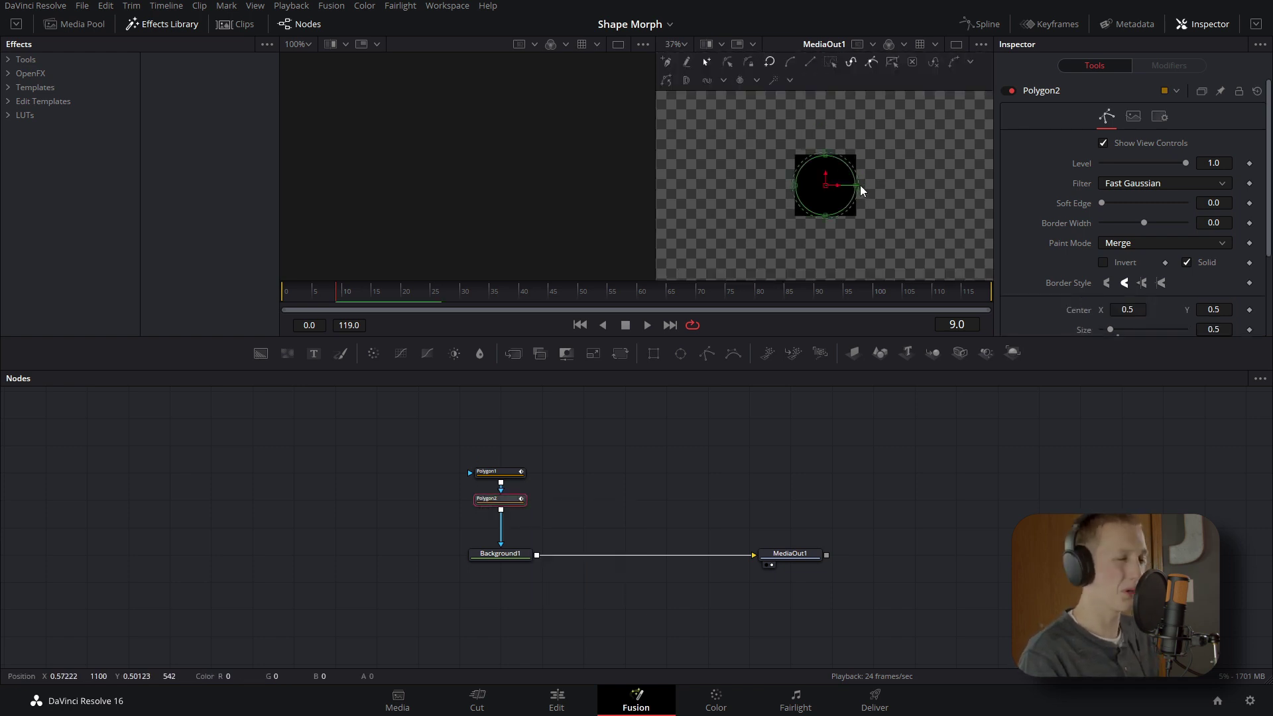
click(1127, 243)
click(1123, 279)
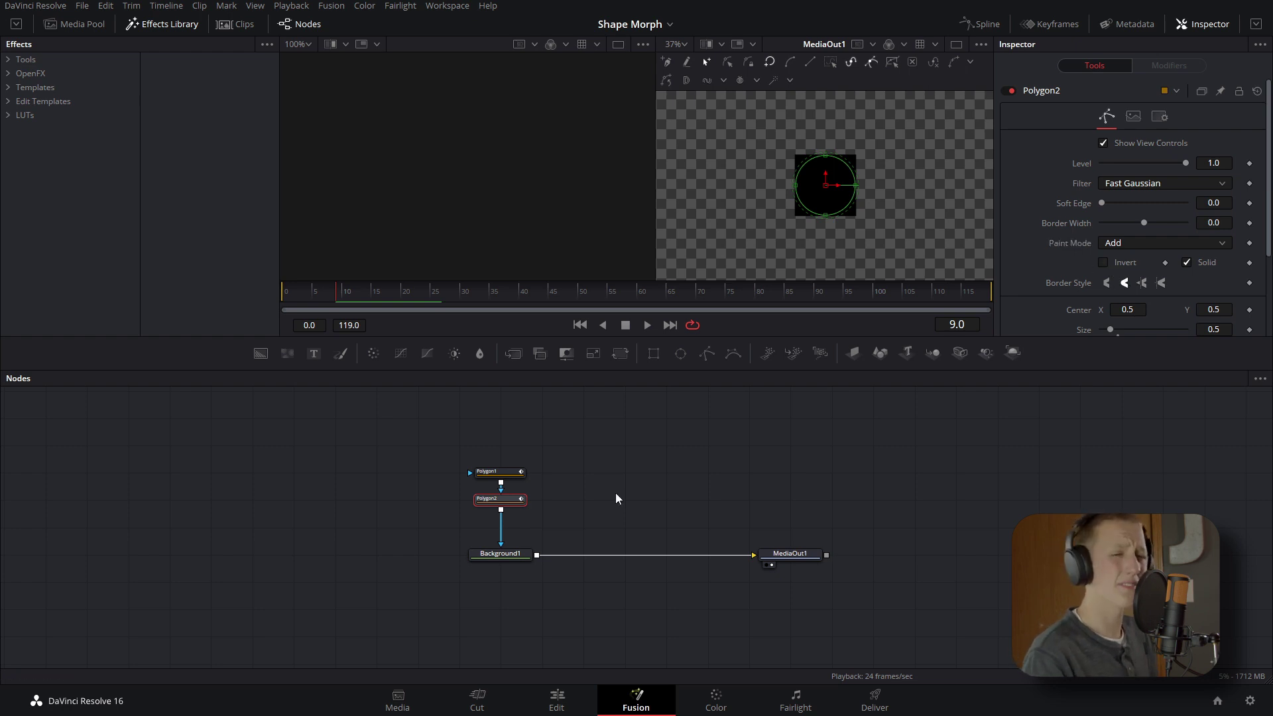
- Insert a Transform node after Polygon2 so the masks route through it, keeping the square centred
key(shift+space)
text(trans)
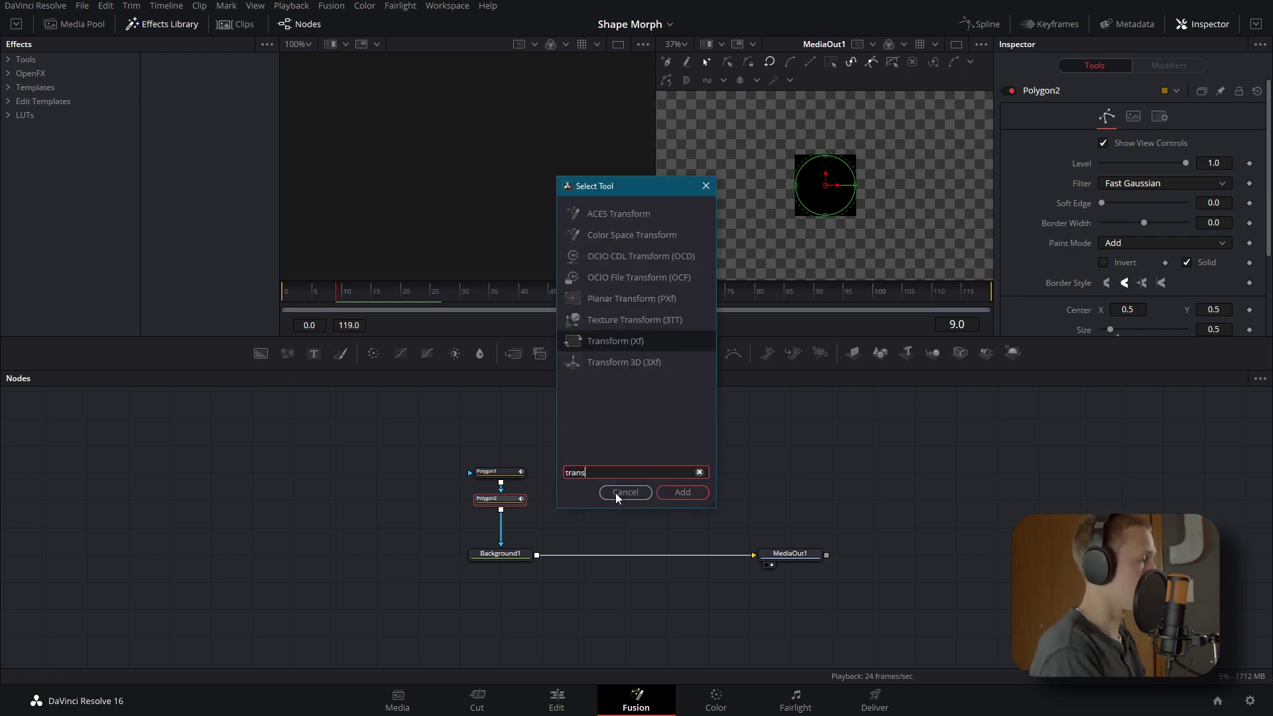
key(Return)
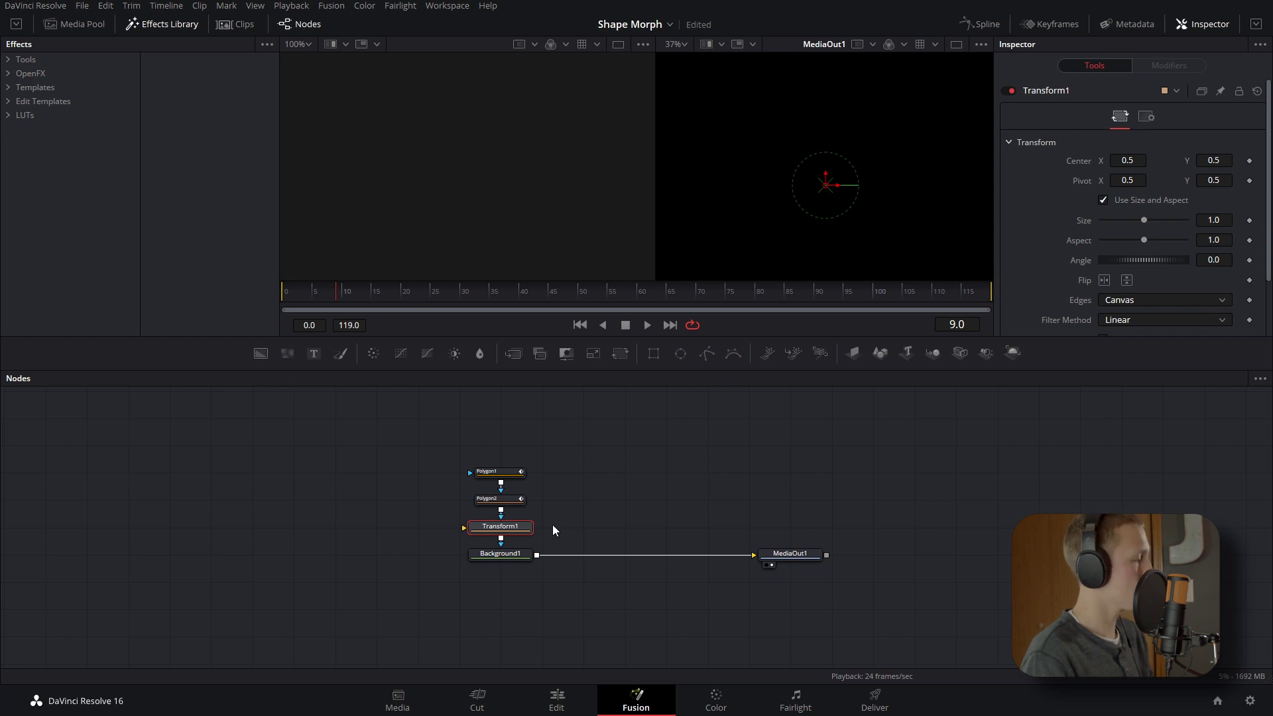
drag(500, 512, 487, 522)
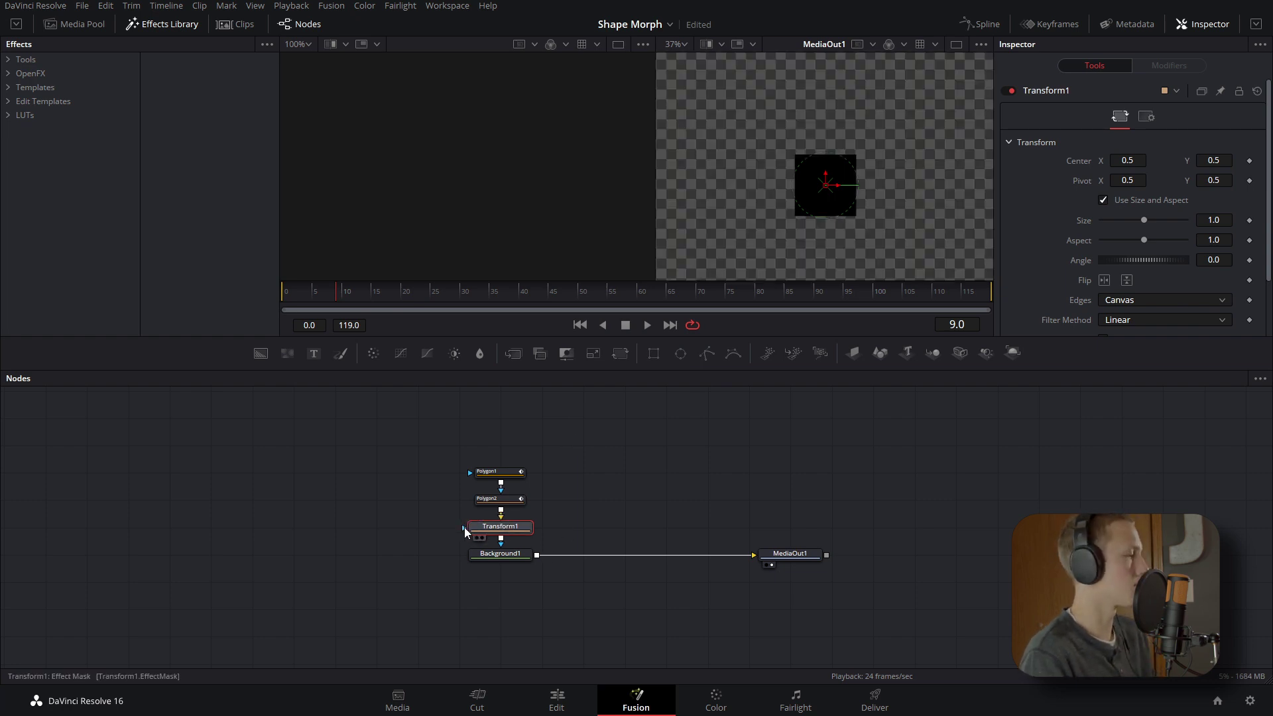
mouse_move(840, 189)
mouse_down()
mouse_move(827, 189)
mouse_move(906, 189)
mouse_move(821, 189)
mouse_up()
key(ctrl+z)
- Keyframe Transform1's Center X from 0.144 at frame 0 to 0.872 at frame 27, then view its spline
drag(323, 303, 205, 328)
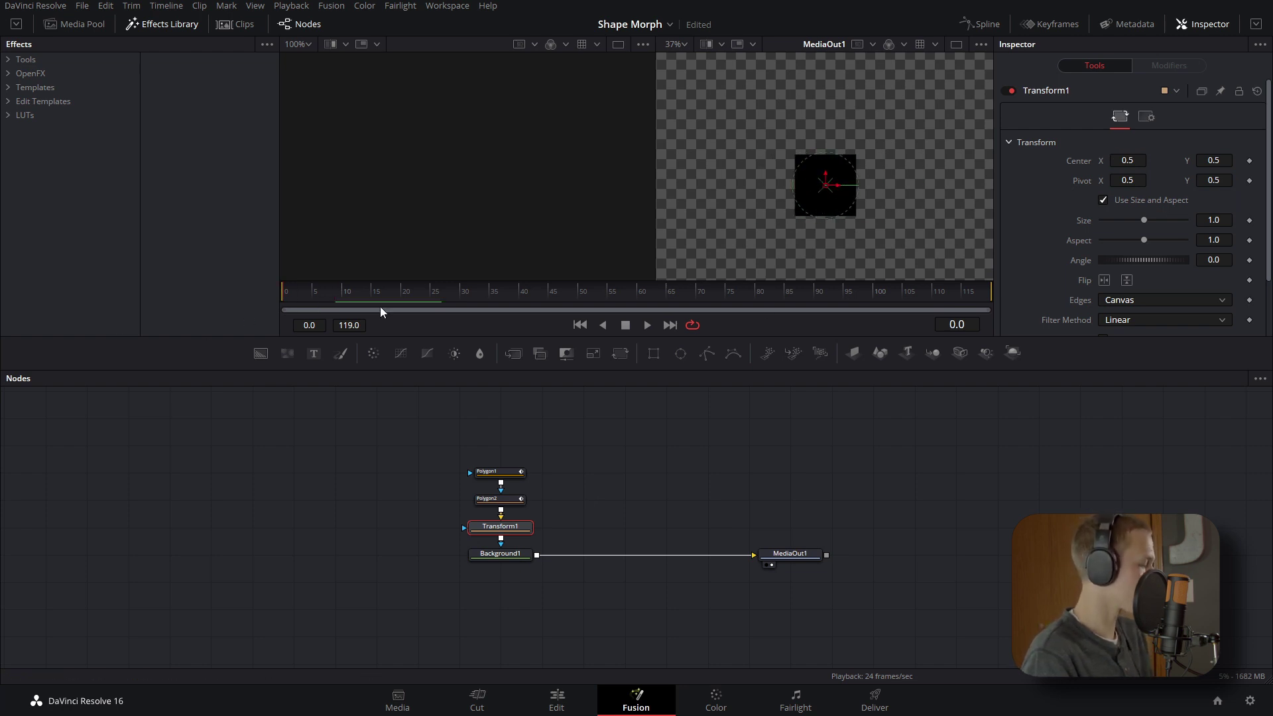
scroll(788, 178, down, 2)
drag(802, 184, 735, 190)
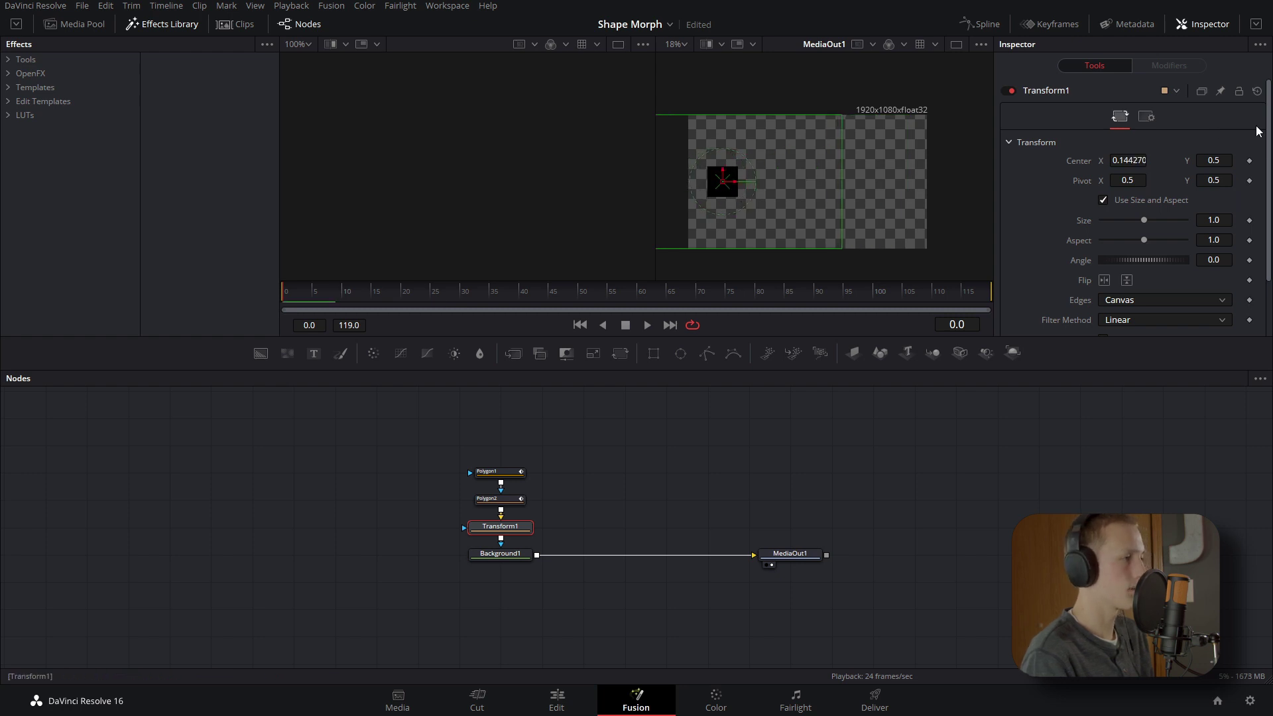
click(1249, 161)
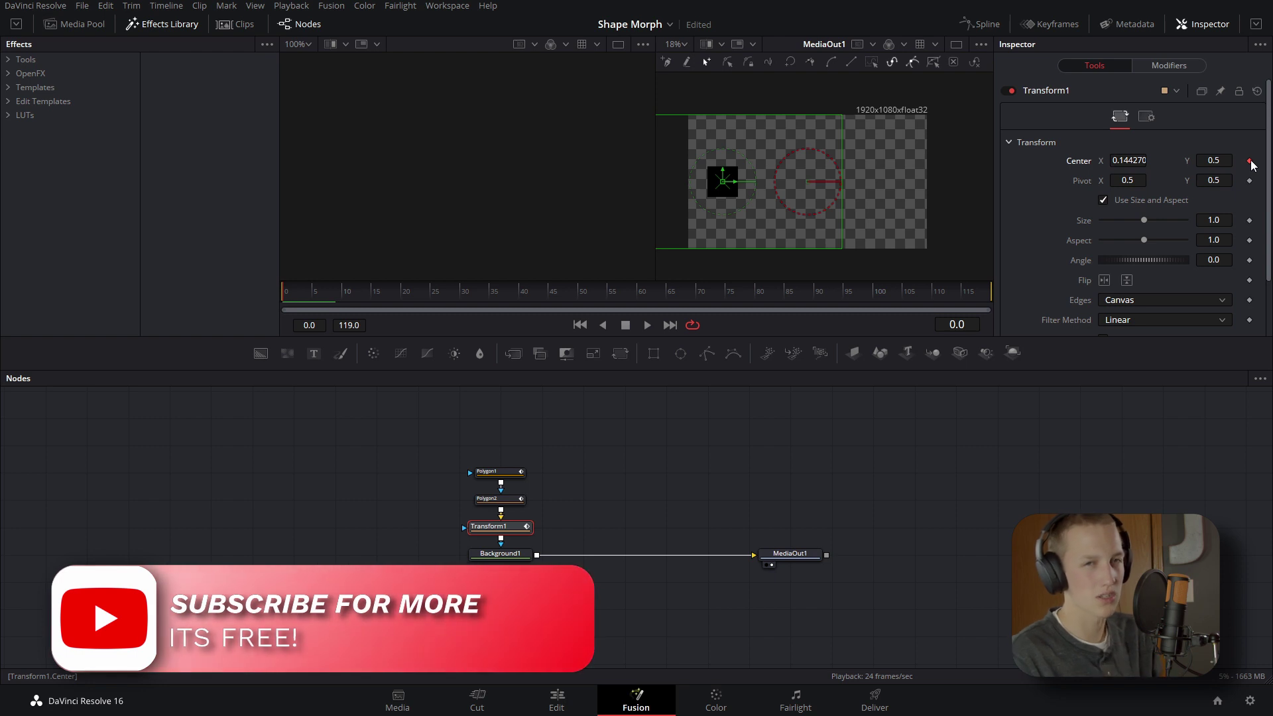
click(412, 308)
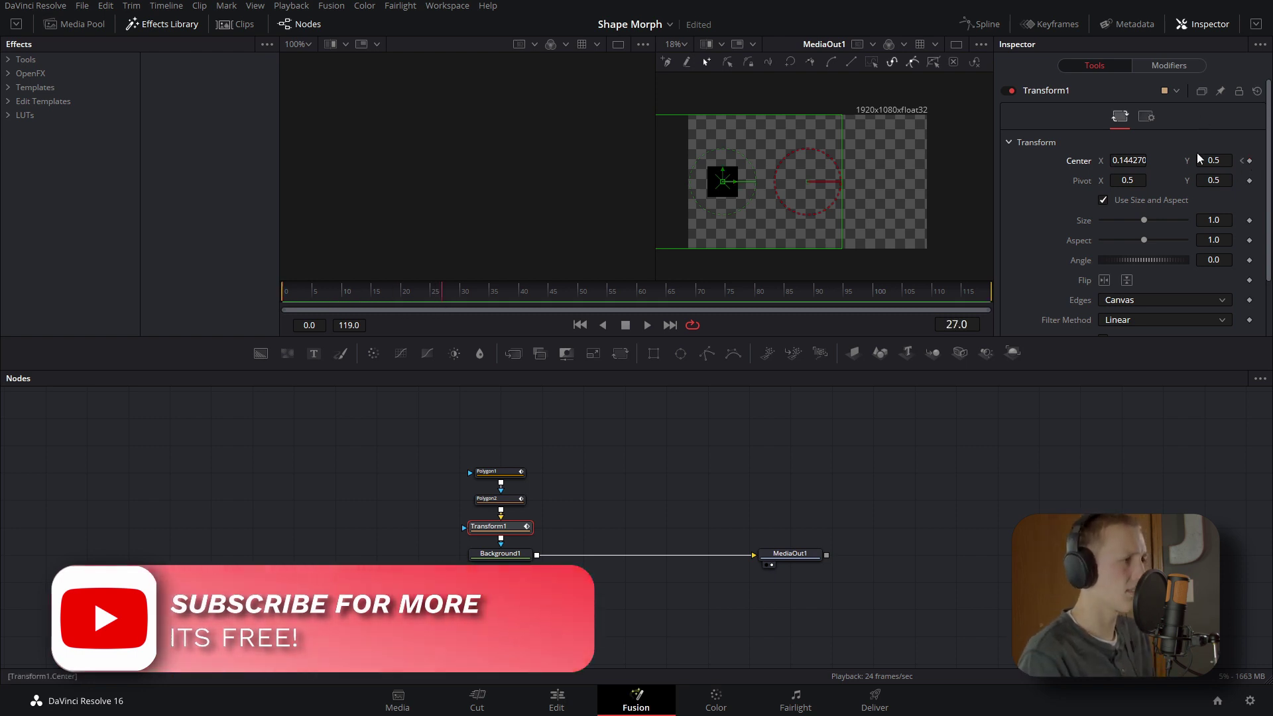
drag(737, 180, 913, 197)
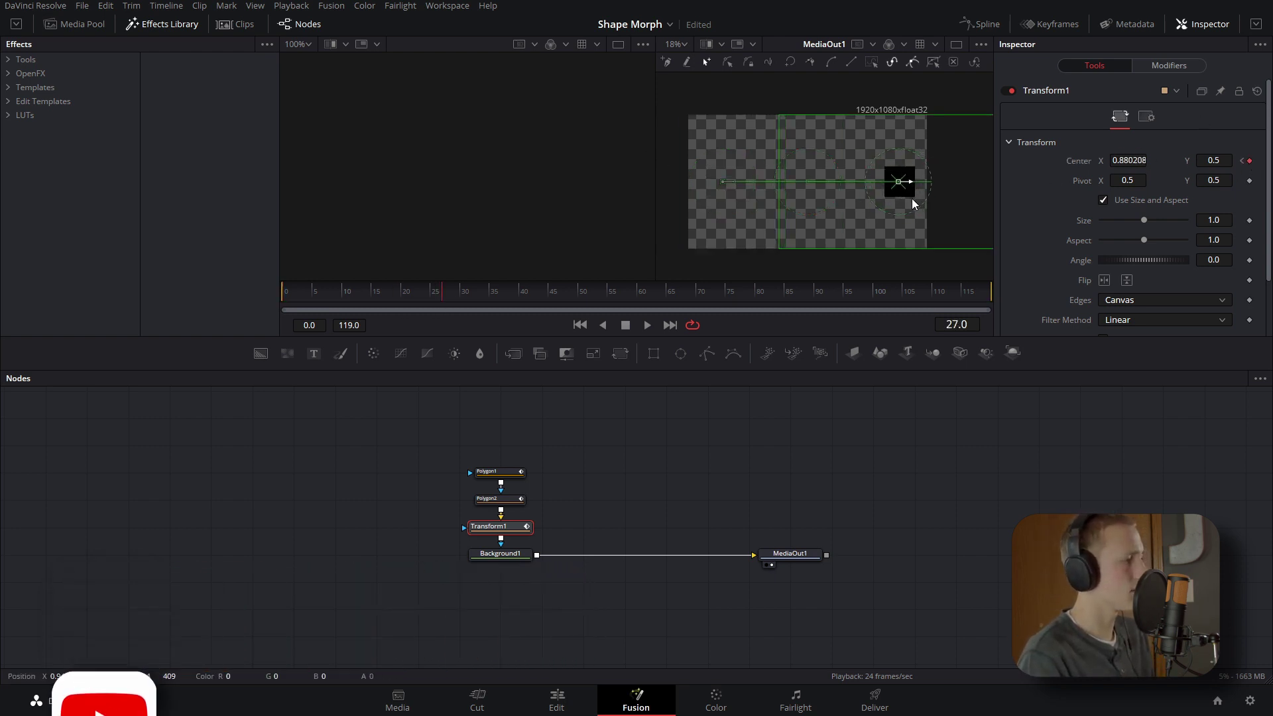
click(996, 29)
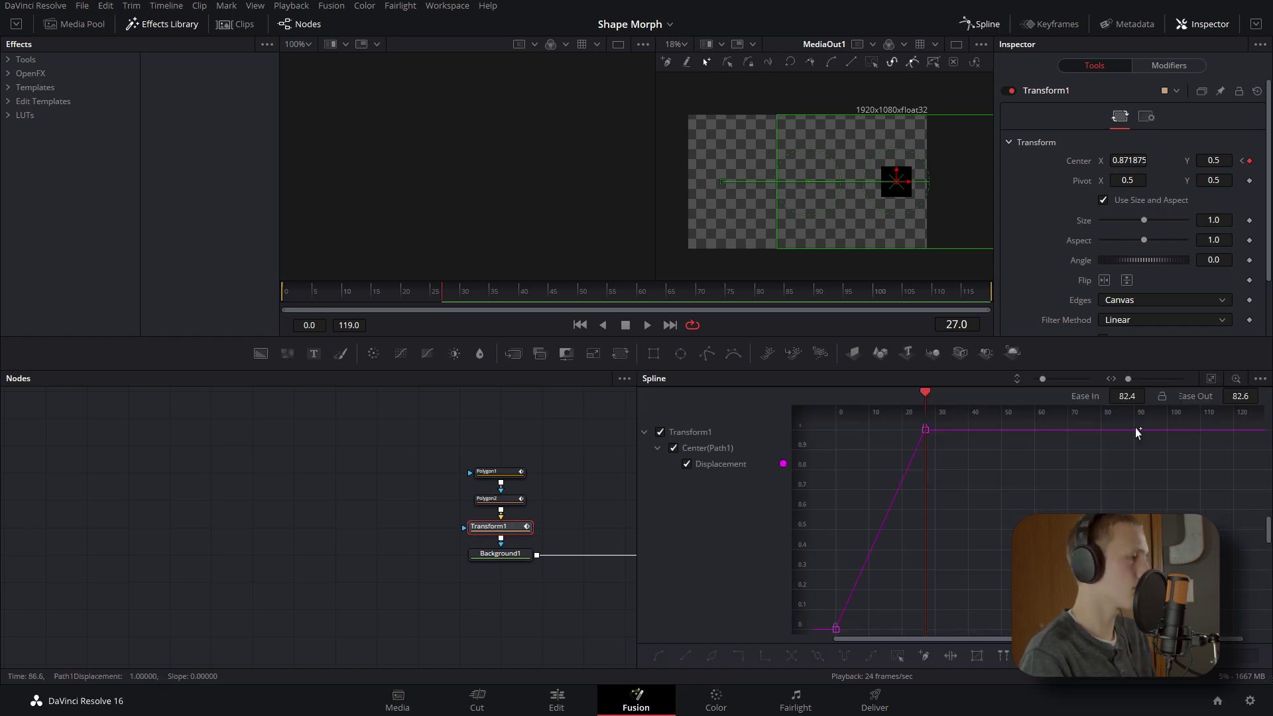
- Smooth both Center keyframes in the Spline editor, easing in to 81.3 and out to 81.7
click(1213, 378)
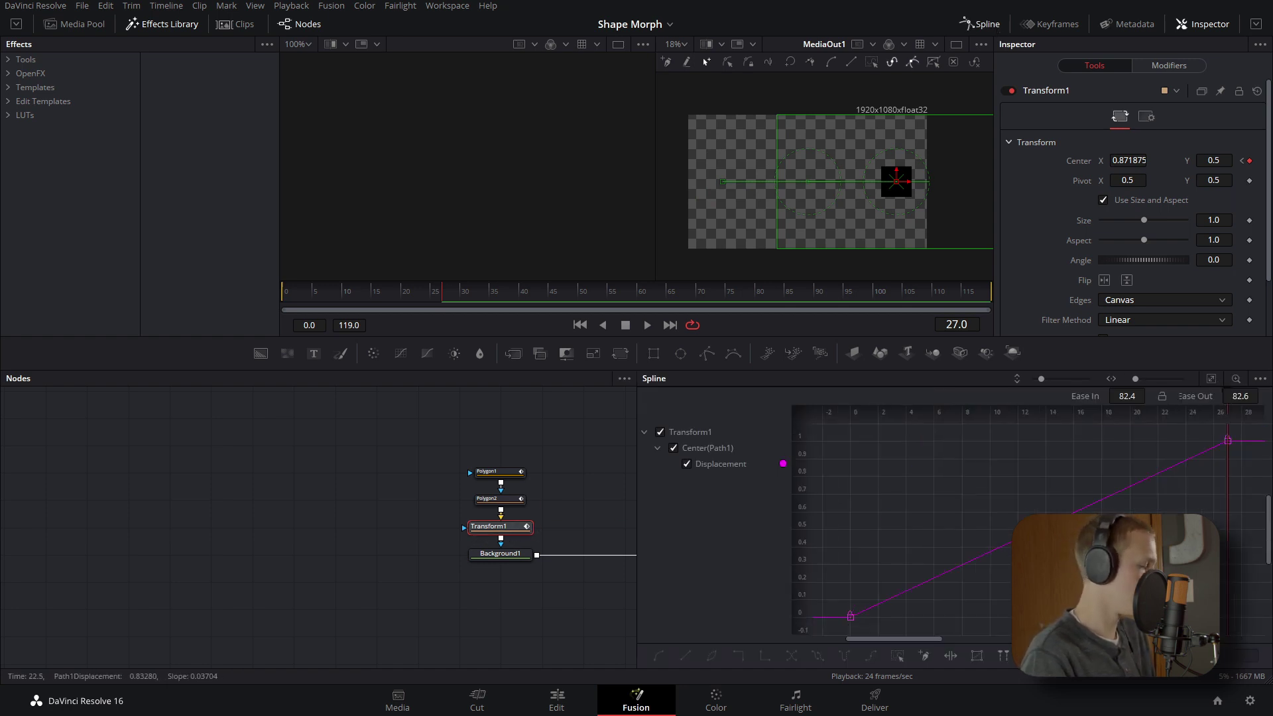
scroll(1203, 469, down, 2)
drag(1233, 442, 858, 656)
click(858, 654)
drag(1122, 396, 1141, 394)
drag(1240, 395, 1255, 395)
- End the render range at frame 32 and loop-preview the square's sliding motion
click(790, 273)
key(Home)
key(space)
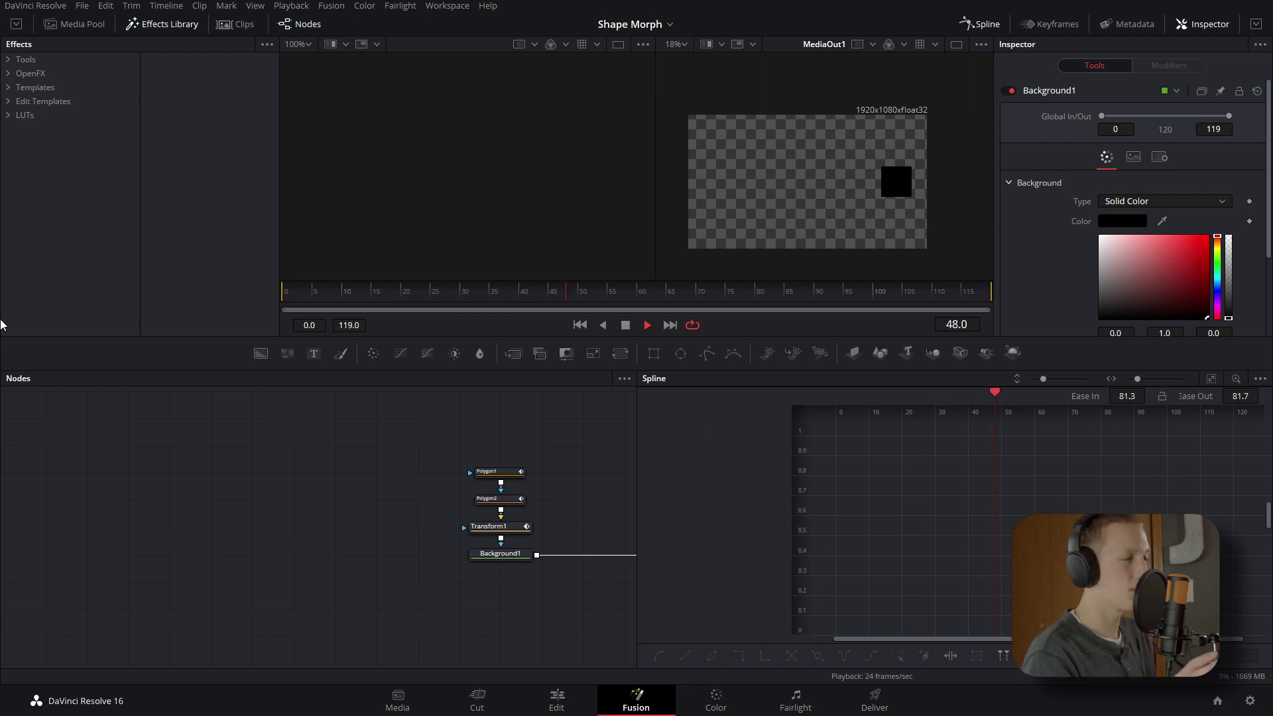
drag(303, 296, 451, 306)
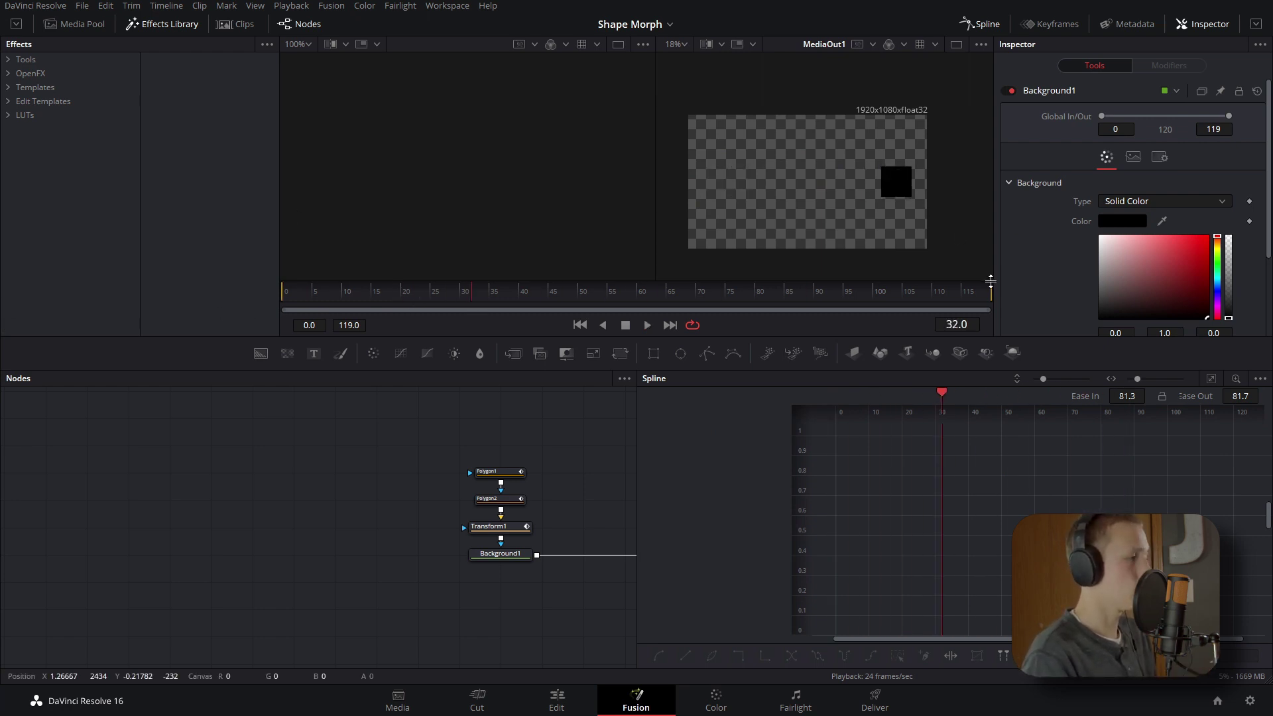
drag(918, 299, 492, 332)
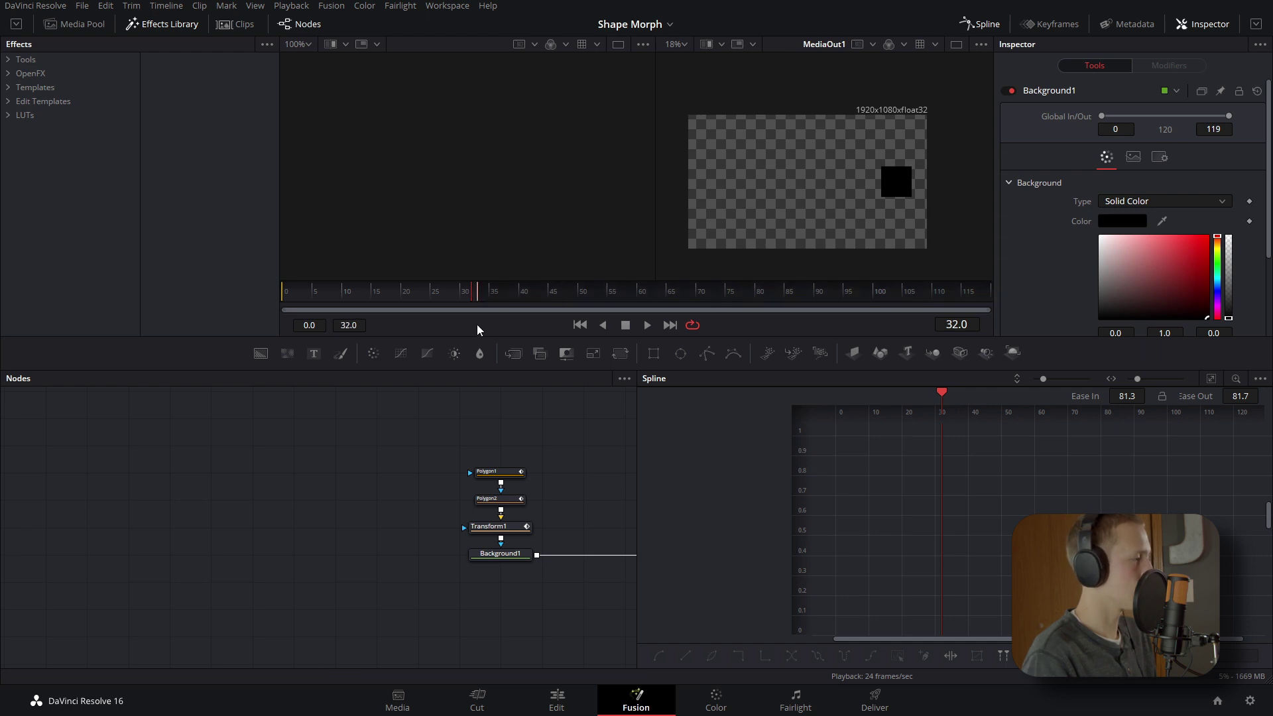
key(space)
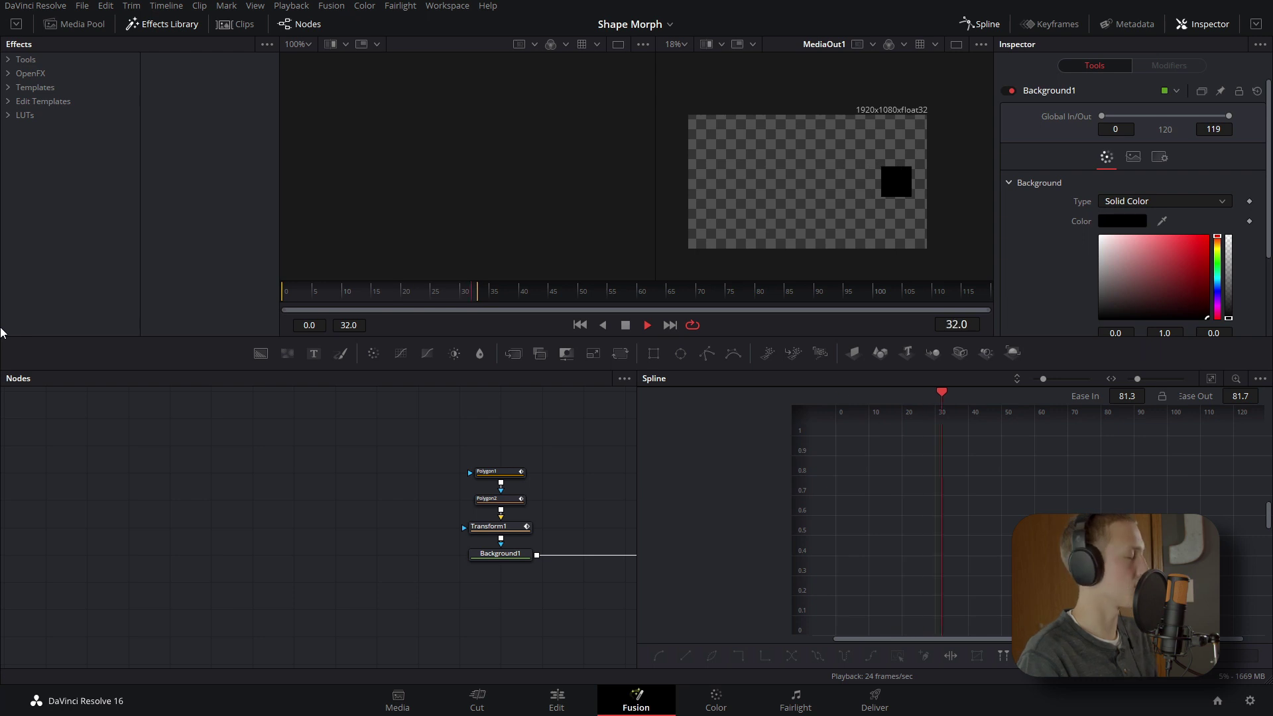
key(space)
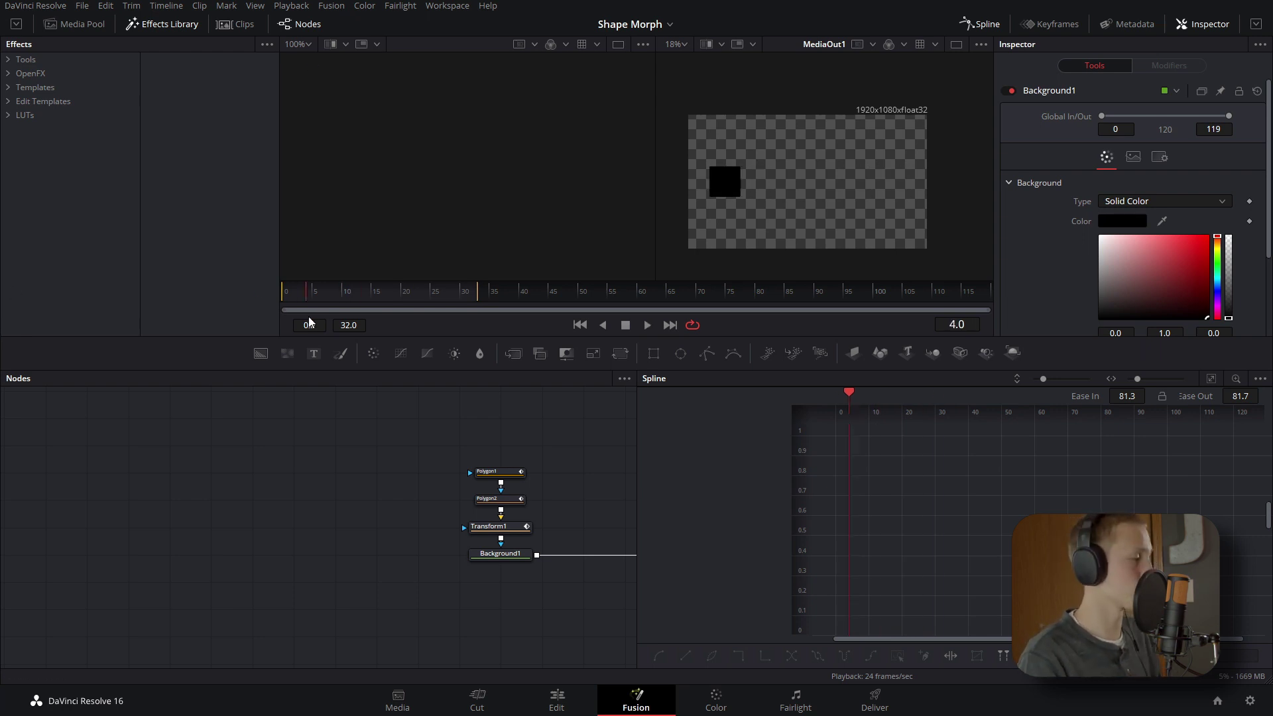
- At frame 12, keyframe Polygon1's Level at 1 and Polygon2's Level at 0
click(507, 472)
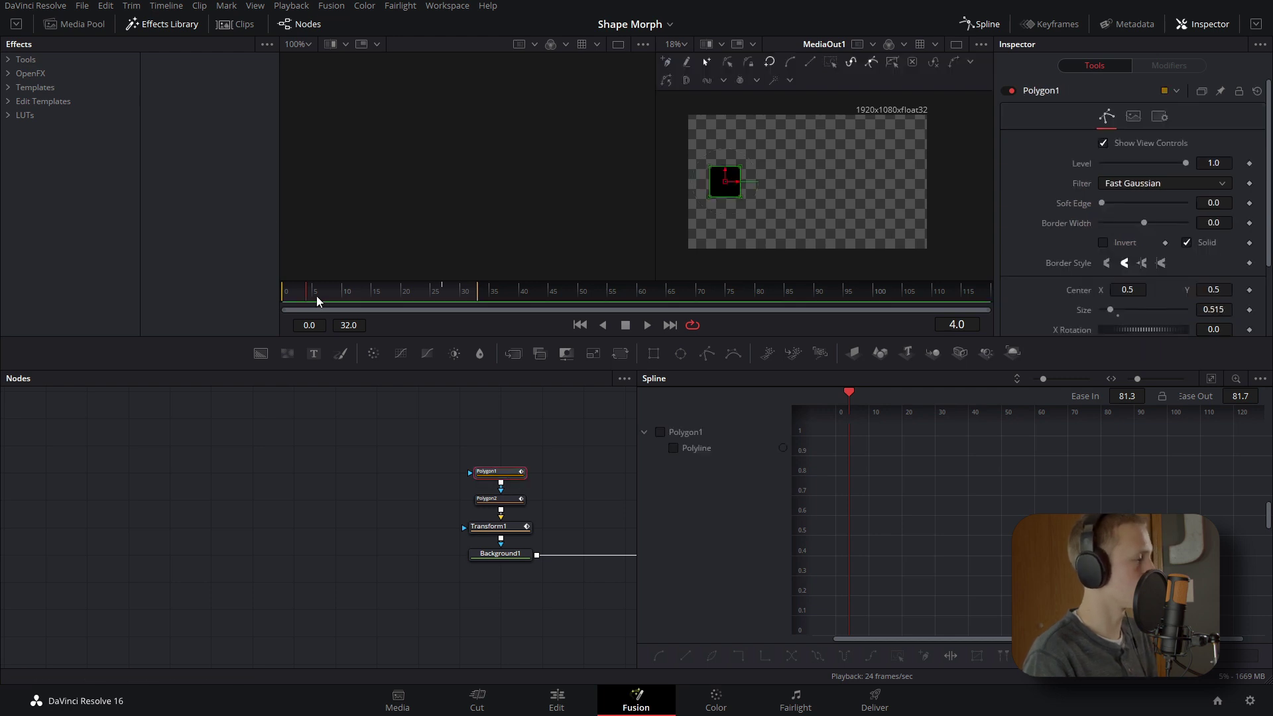
drag(310, 299, 364, 313)
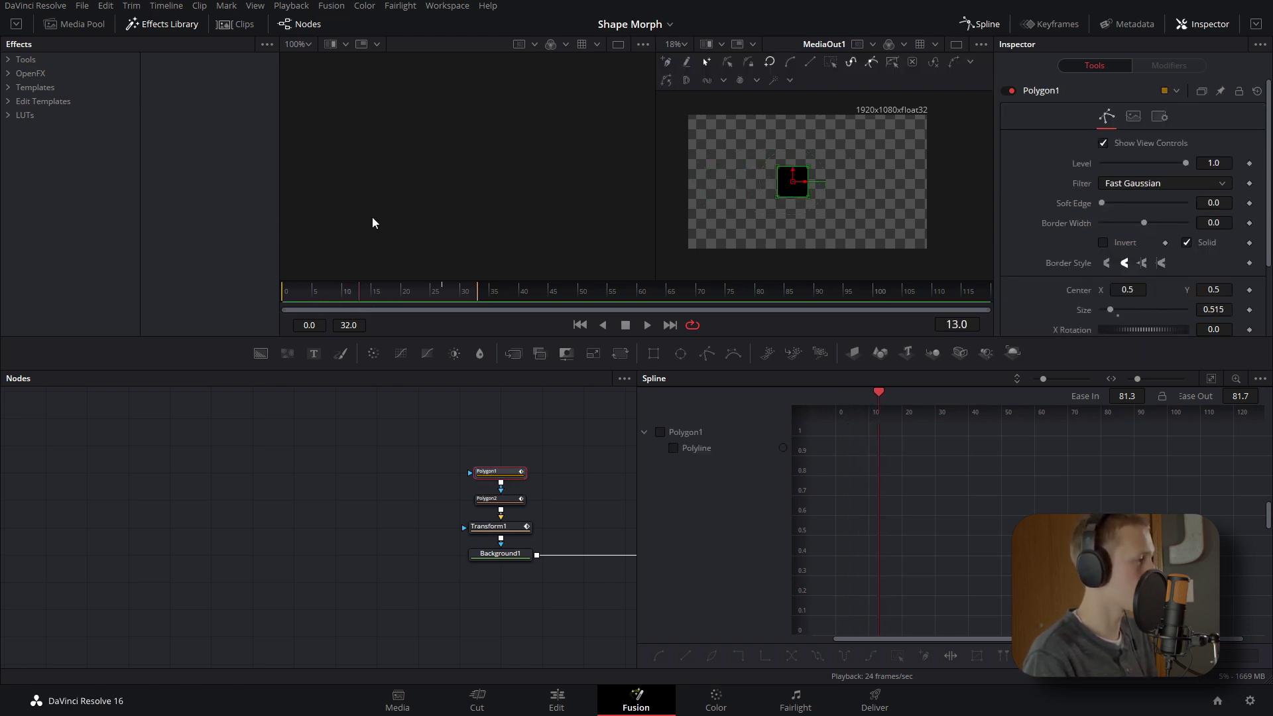
drag(359, 290, 357, 292)
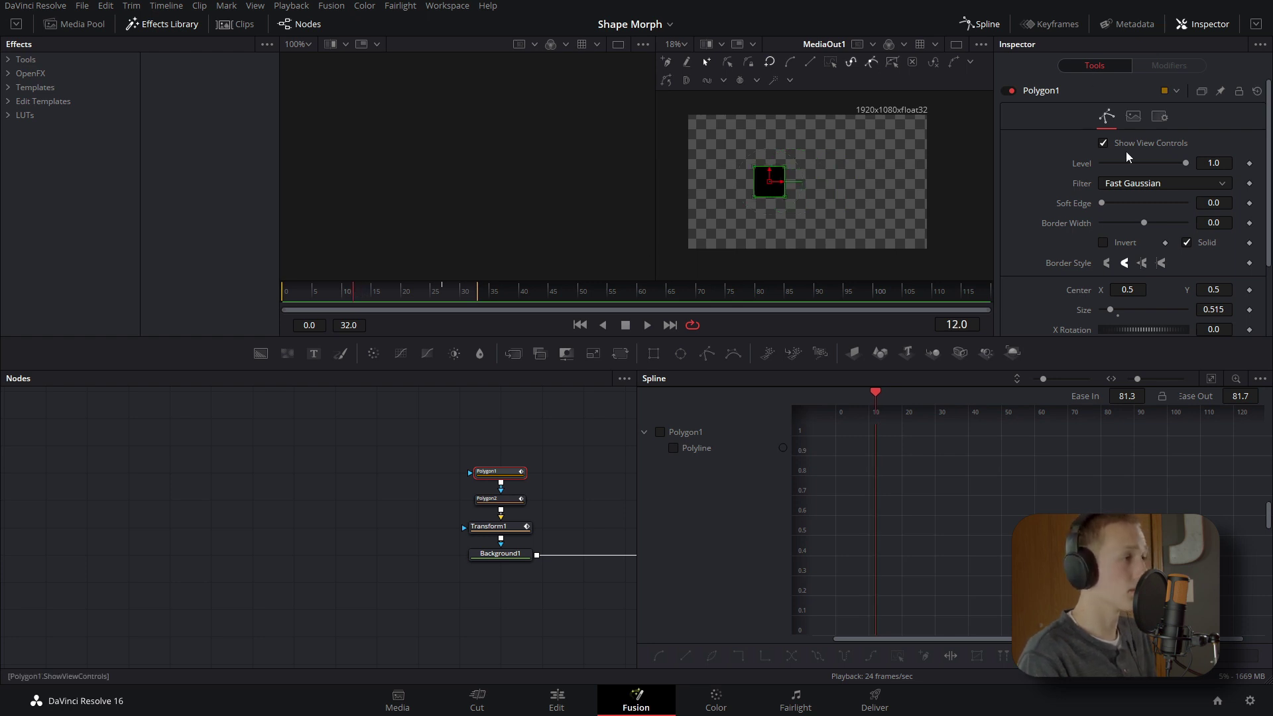
click(1249, 163)
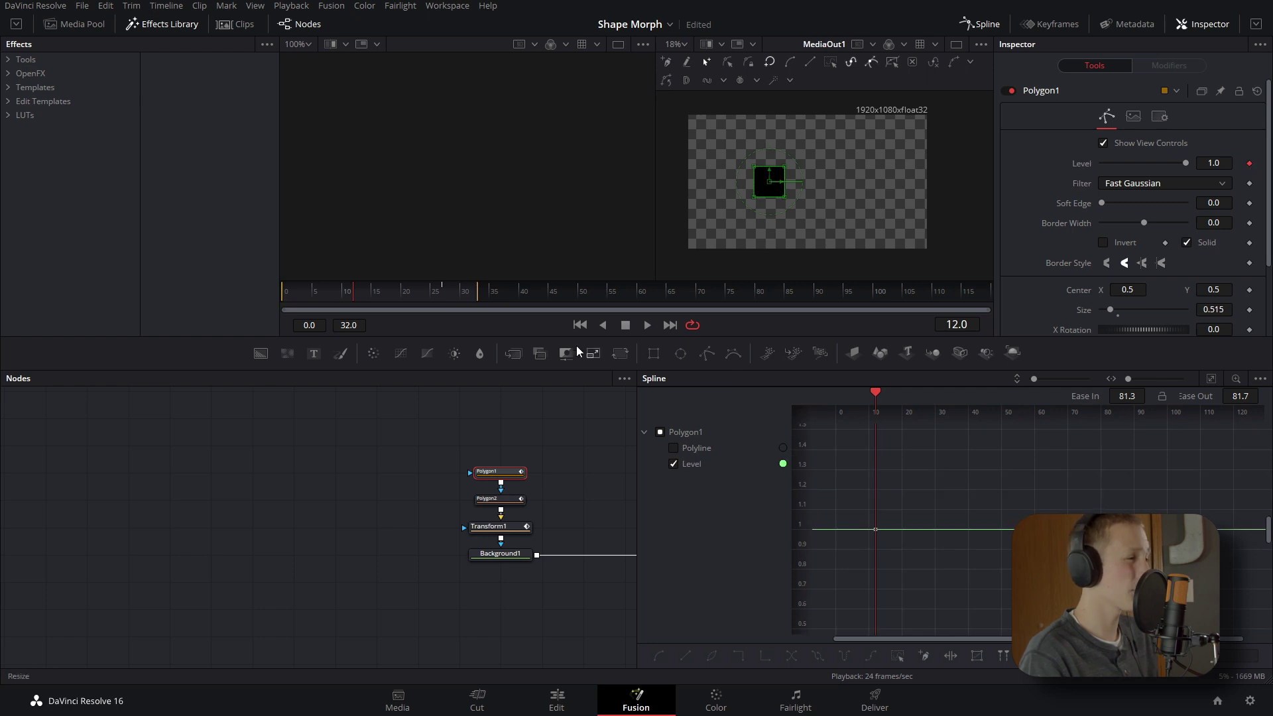
click(499, 498)
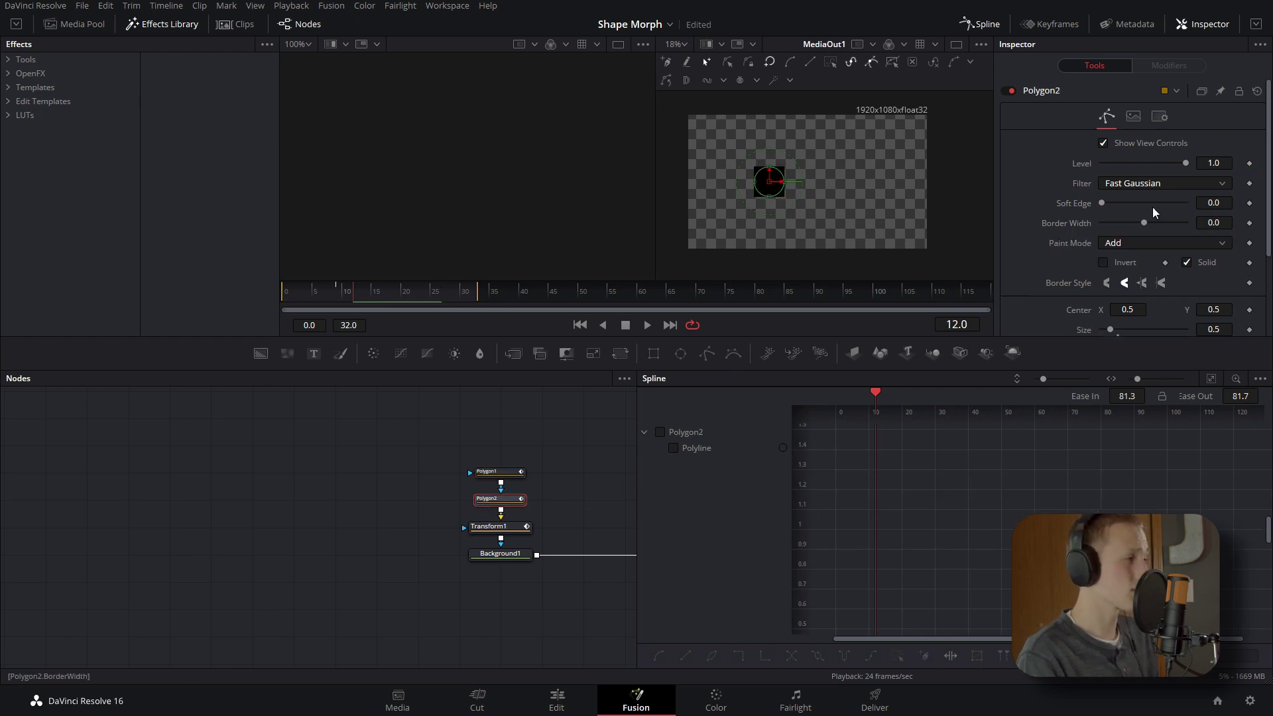
drag(1187, 165, 1101, 165)
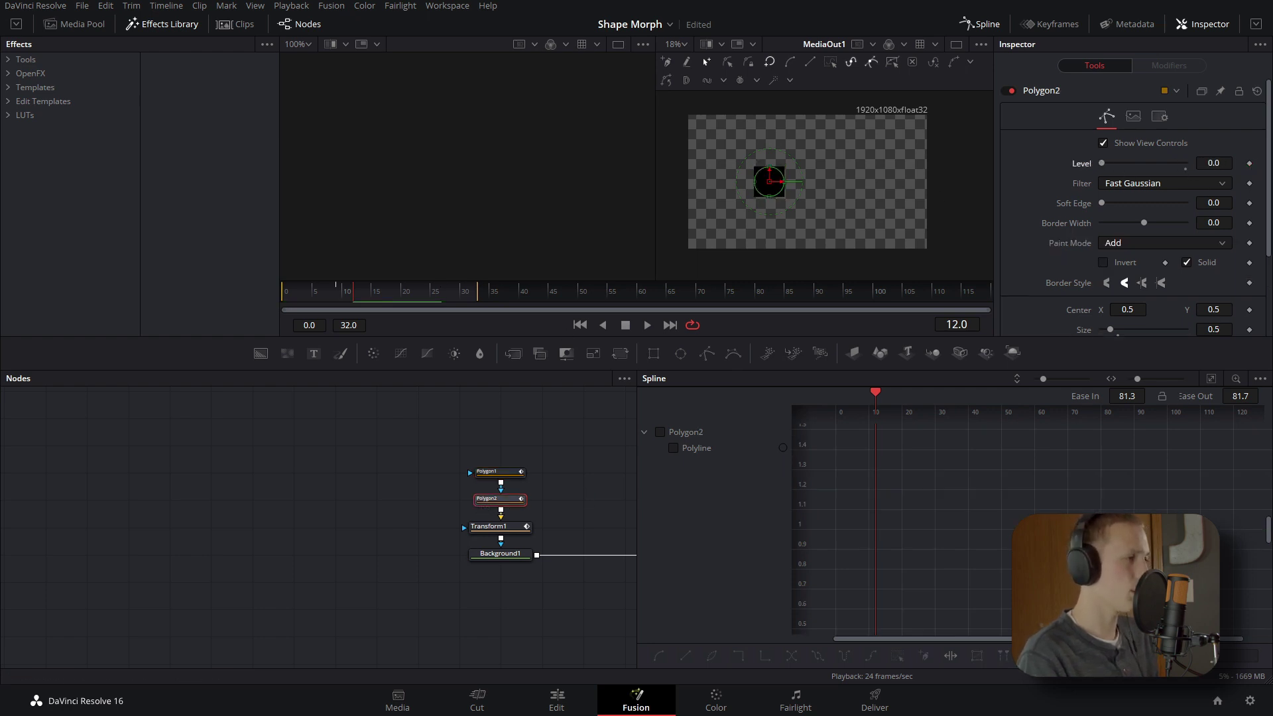
click(1249, 163)
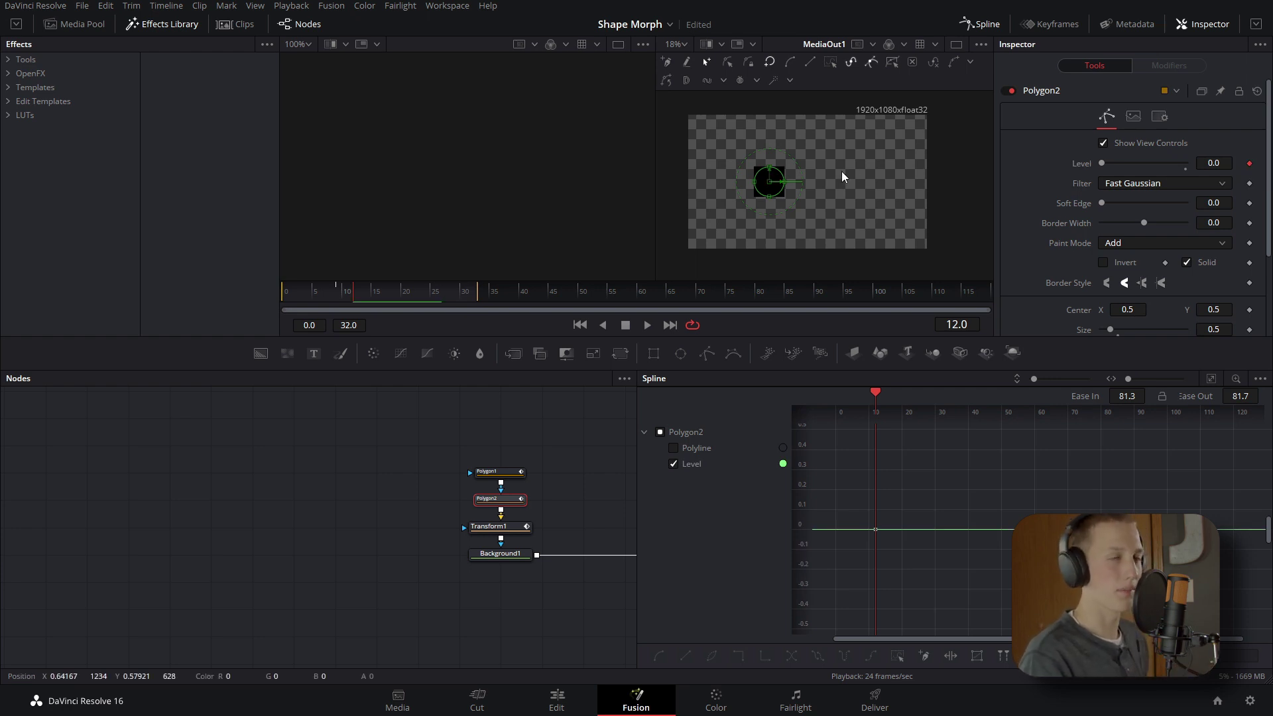
- Try Merge as Polygon2's paint mode, then set it back to Add
click(1120, 244)
click(1116, 260)
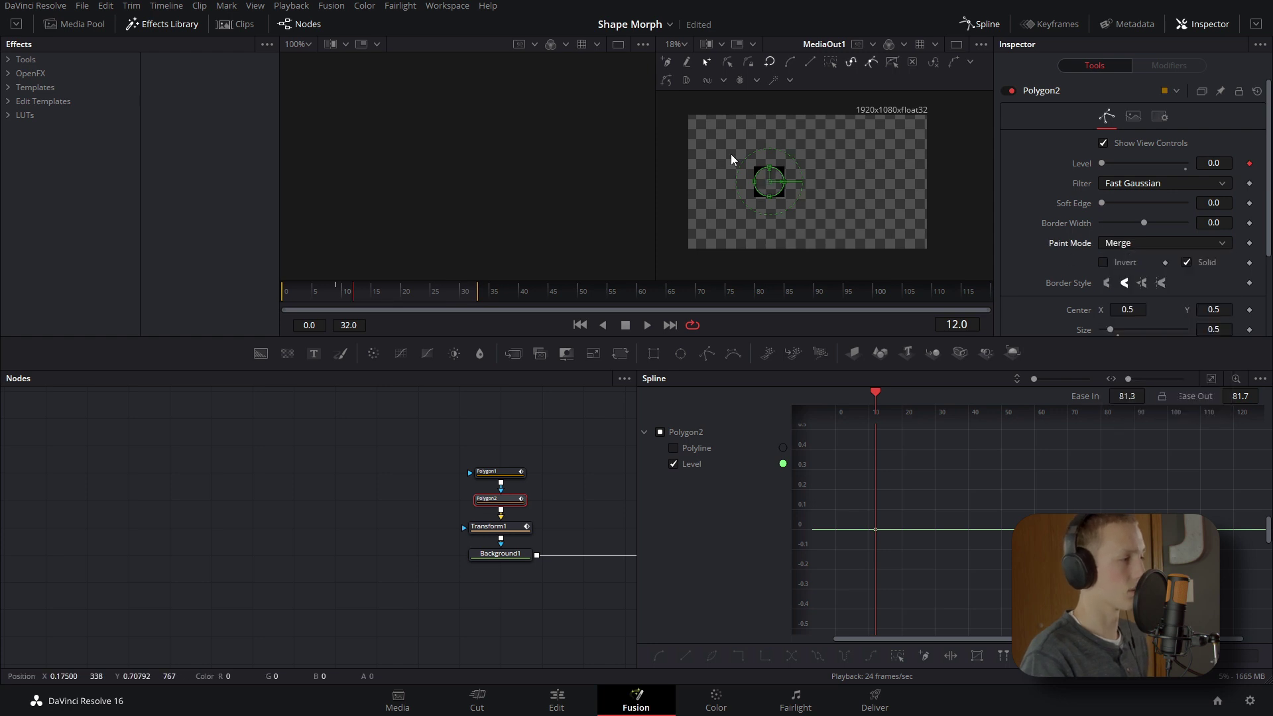
click(1127, 243)
click(1120, 275)
- At frame 13, keyframe Polygon2's Level to 1 and Polygon1's to 0, then play the morph
drag(356, 299, 360, 300)
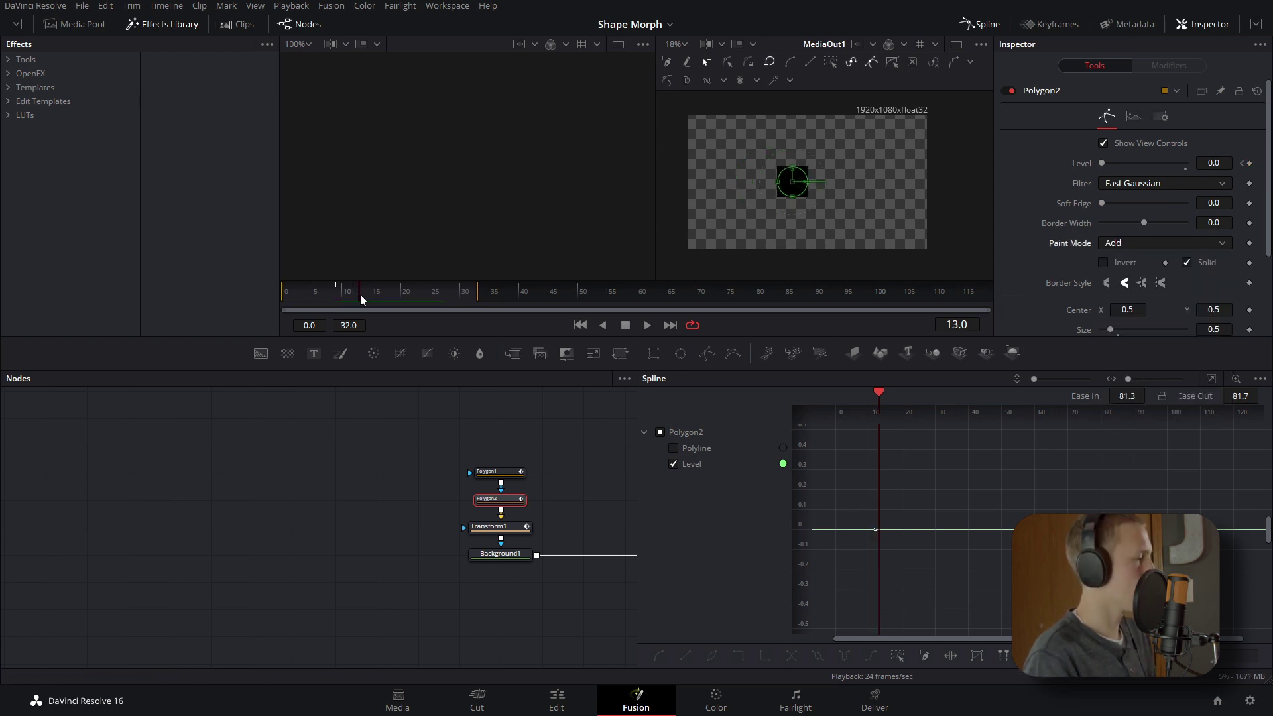
drag(1115, 165, 1190, 163)
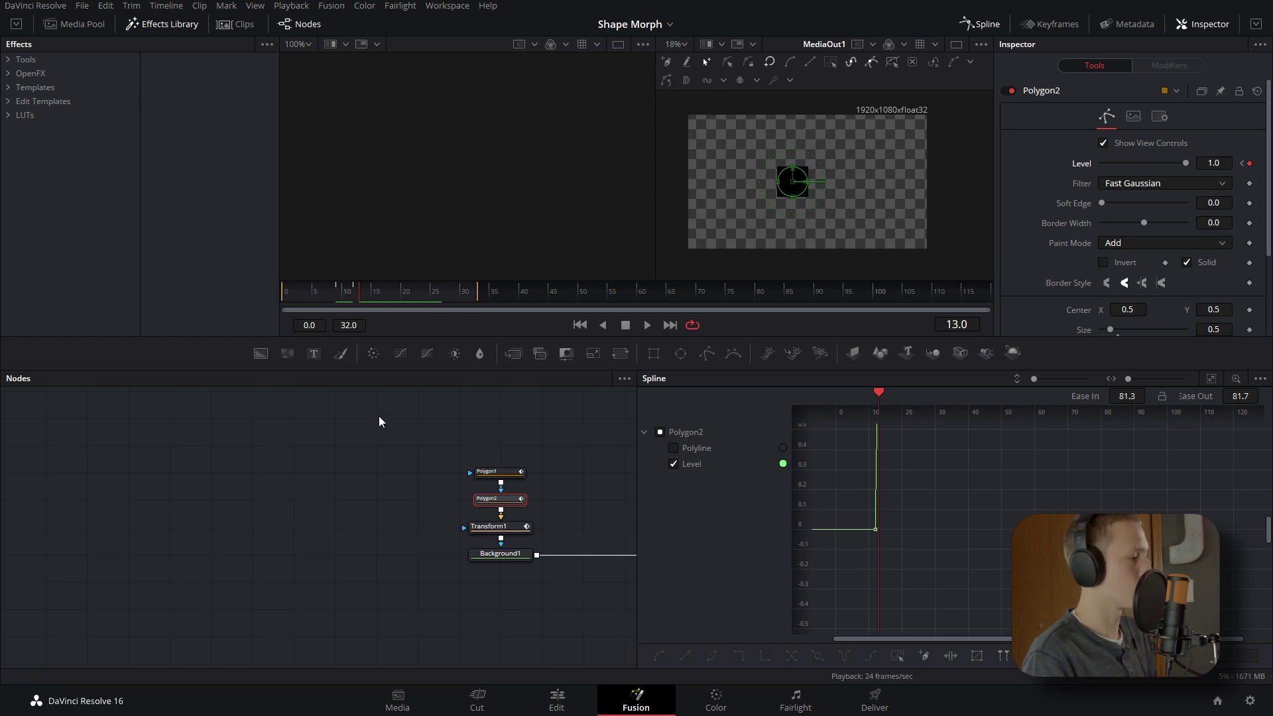
click(488, 476)
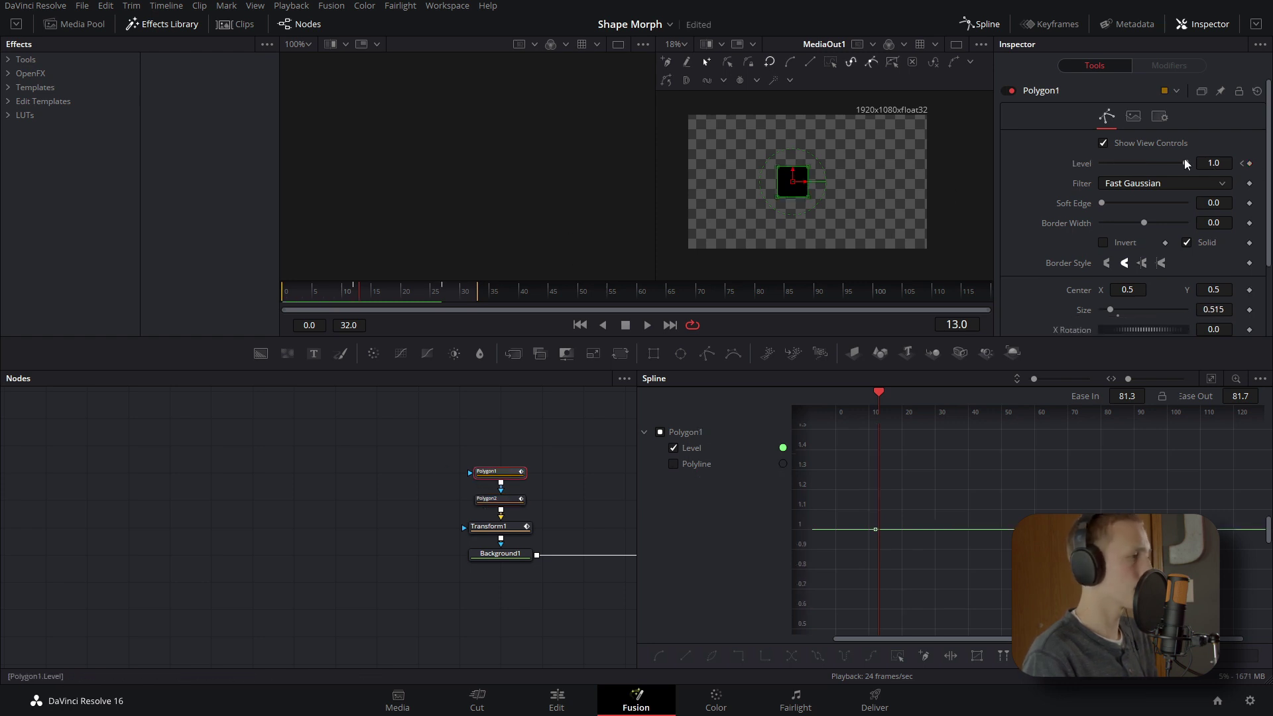
drag(1186, 163, 1101, 163)
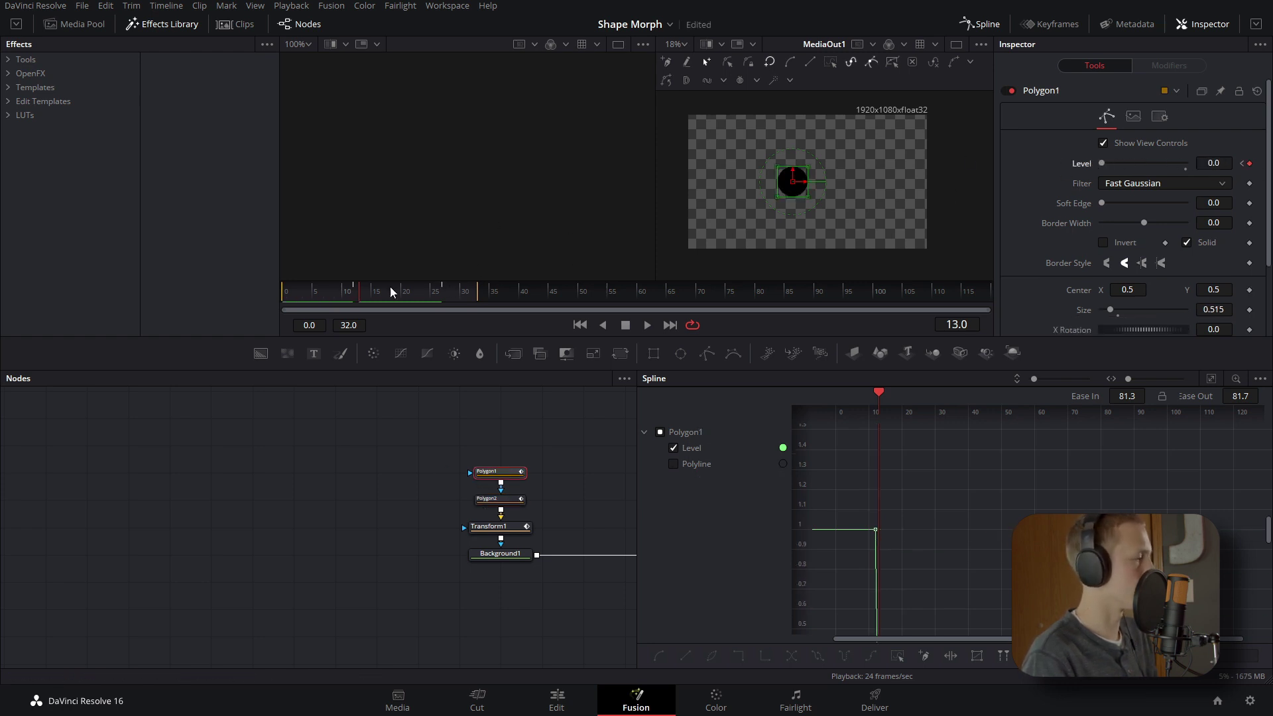
drag(435, 292, 147, 315)
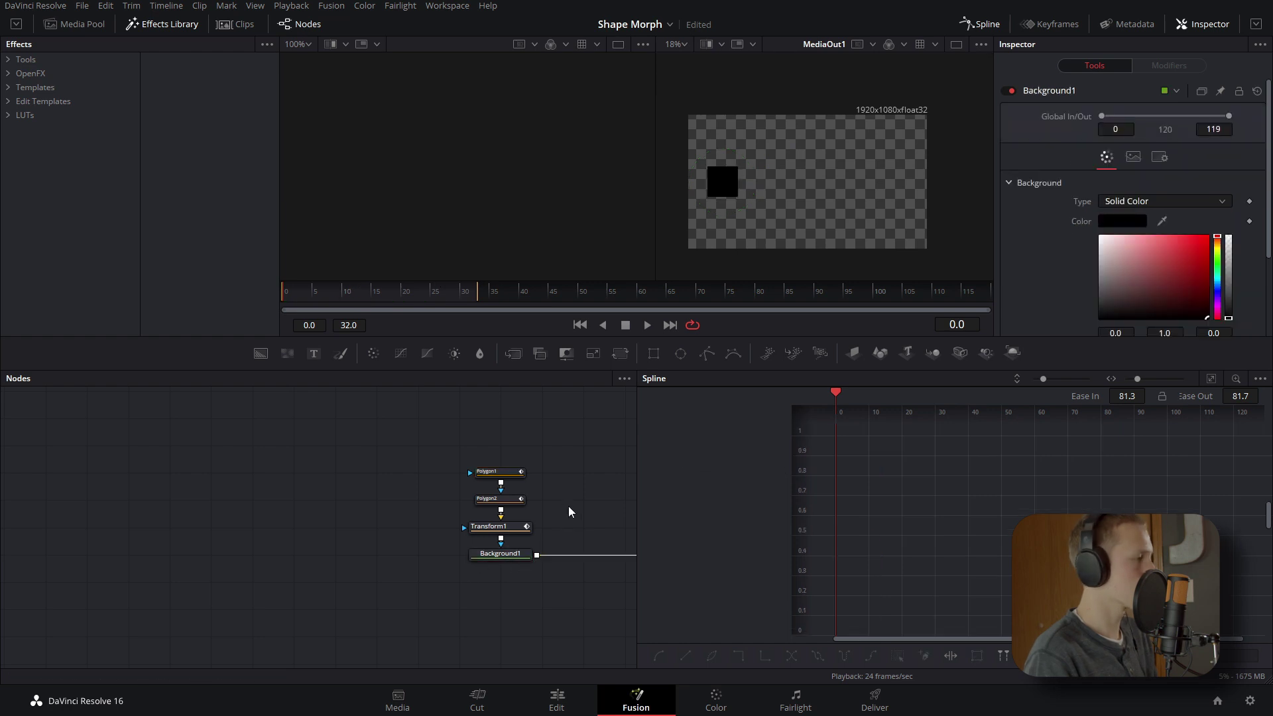
key(space)
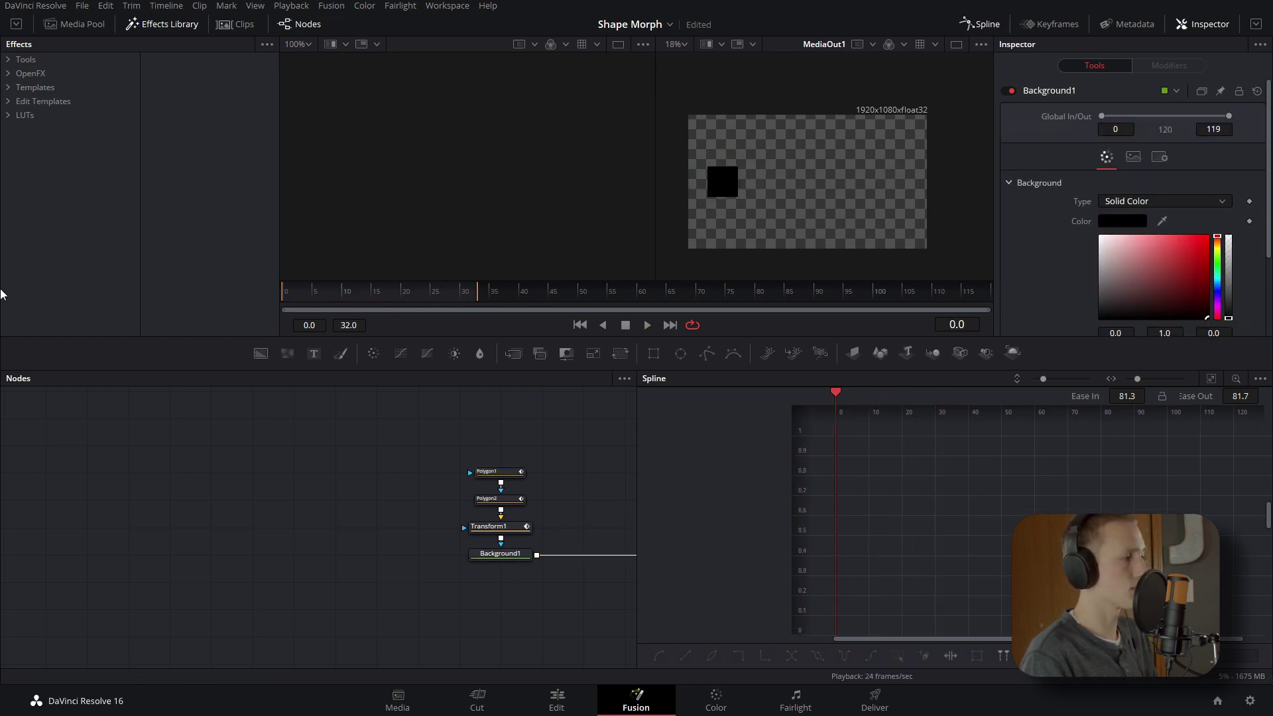
- Show the Keyframes timeline with both polygons' tracks expanded, then select Polygon1 at frame 7
key(space)
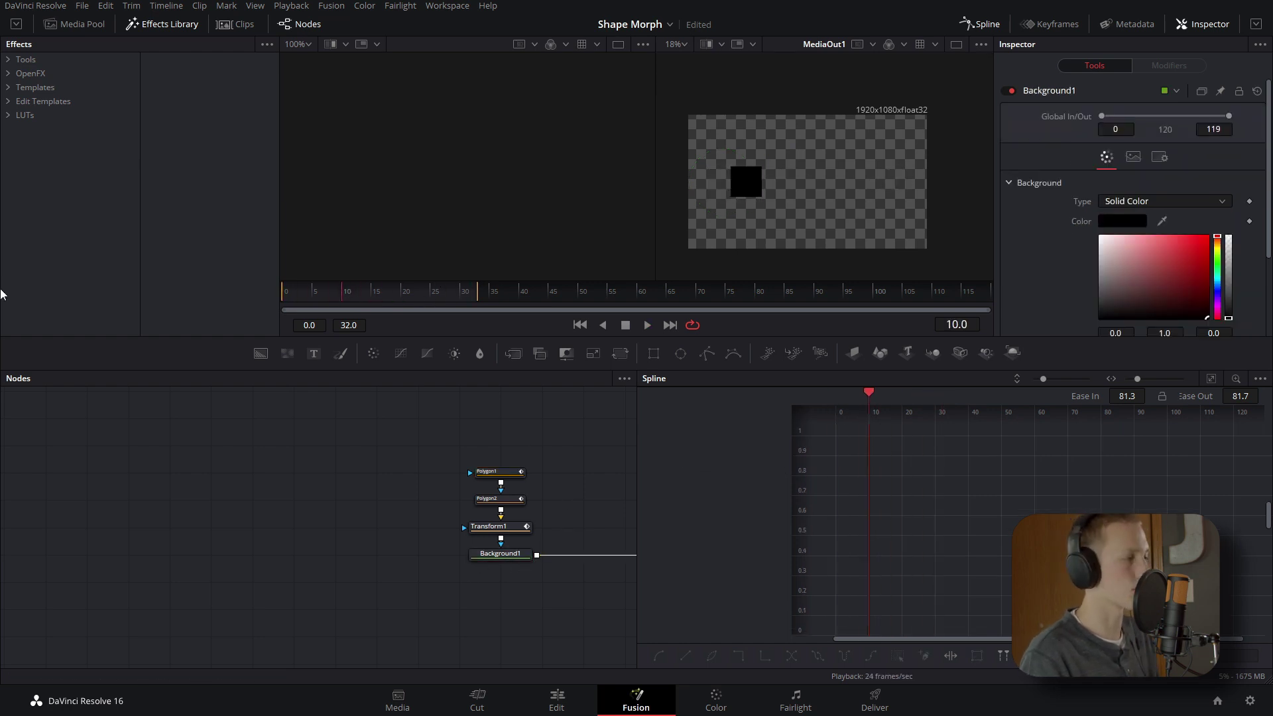
click(1053, 24)
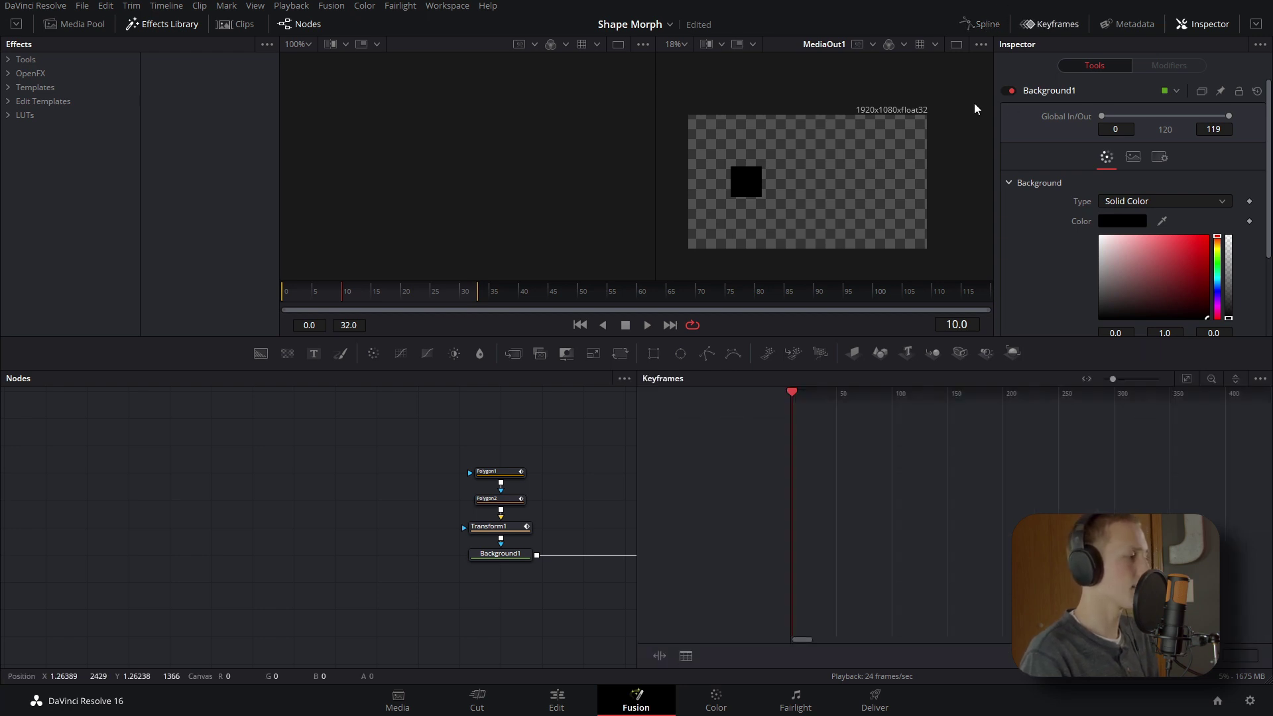
drag(543, 441, 476, 521)
click(663, 429)
click(663, 413)
drag(869, 491, 857, 431)
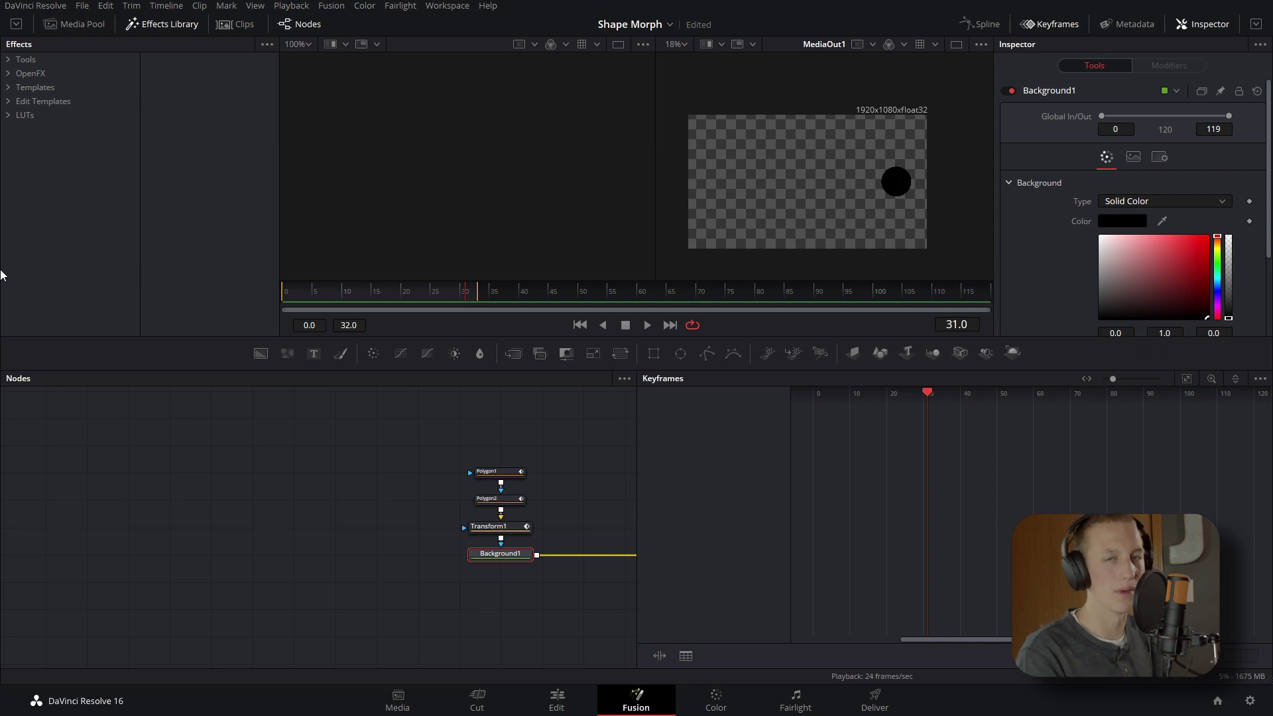
click(549, 424)
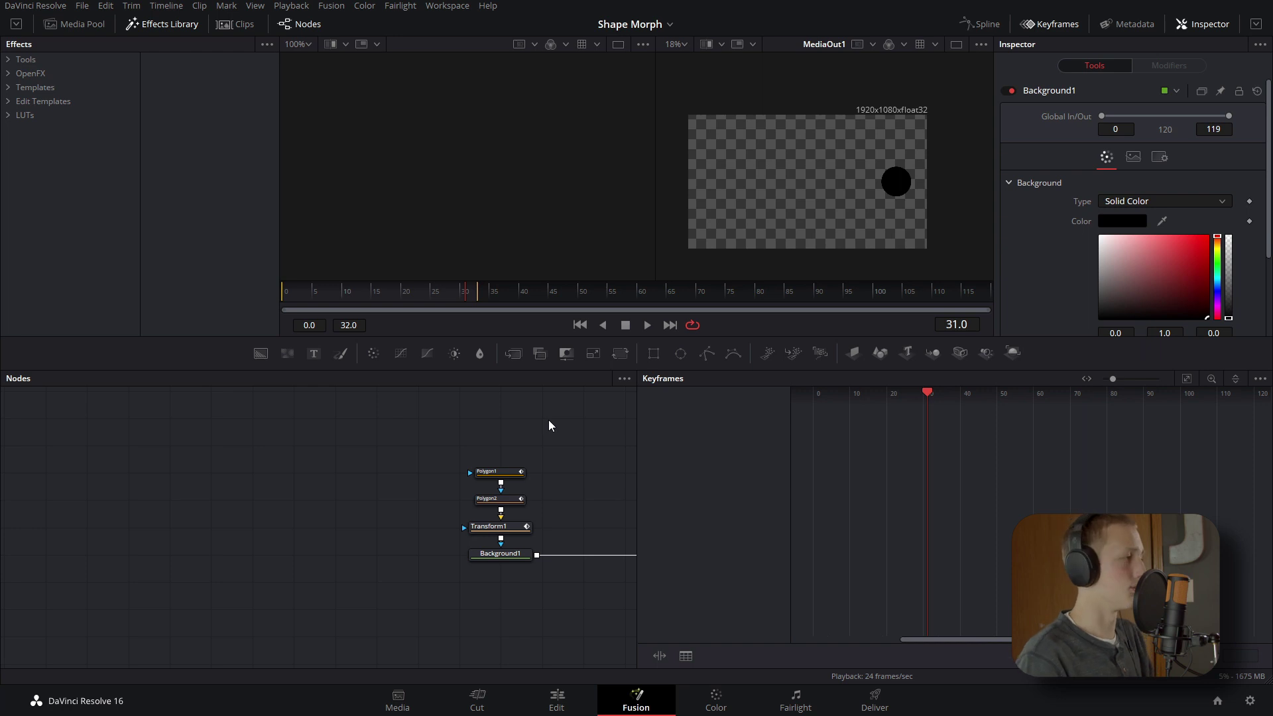
click(498, 471)
drag(421, 292, 329, 295)
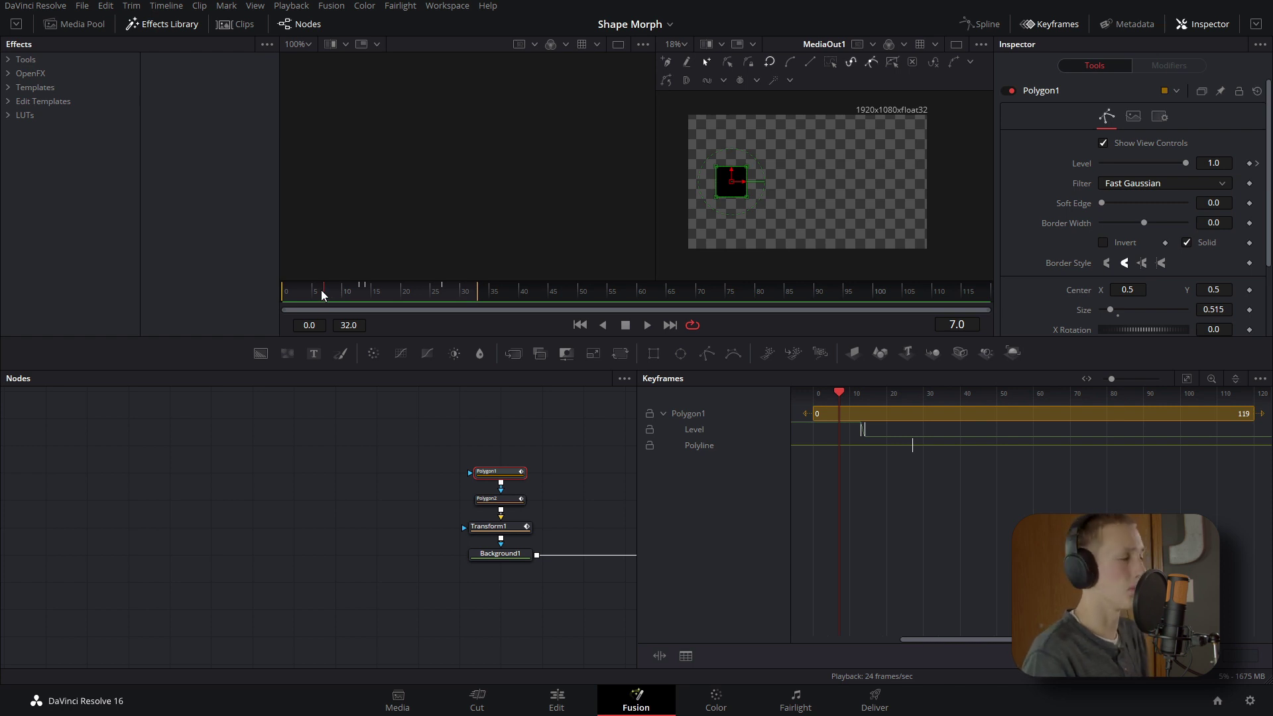
- Keyframe Polygon1's polyline shape at frame 7 and move to frame 14
scroll(1156, 316, down, 3)
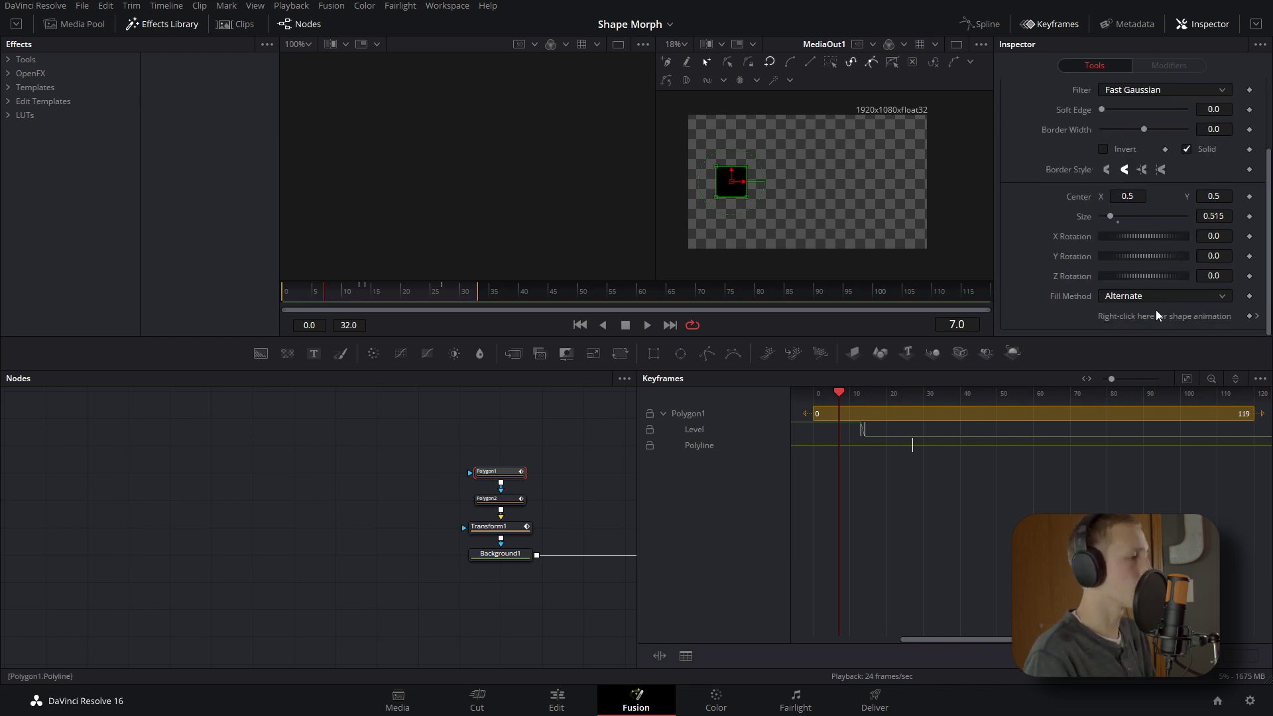
click(1249, 316)
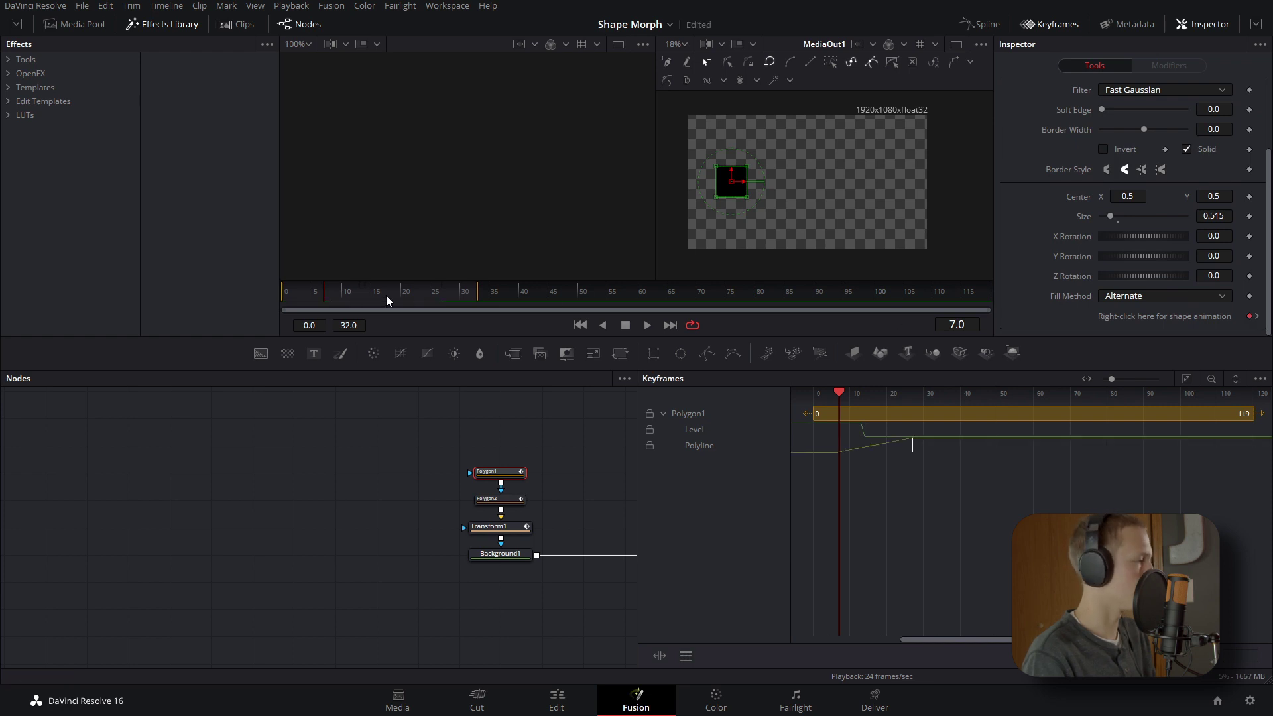
click(362, 297)
drag(364, 293, 367, 293)
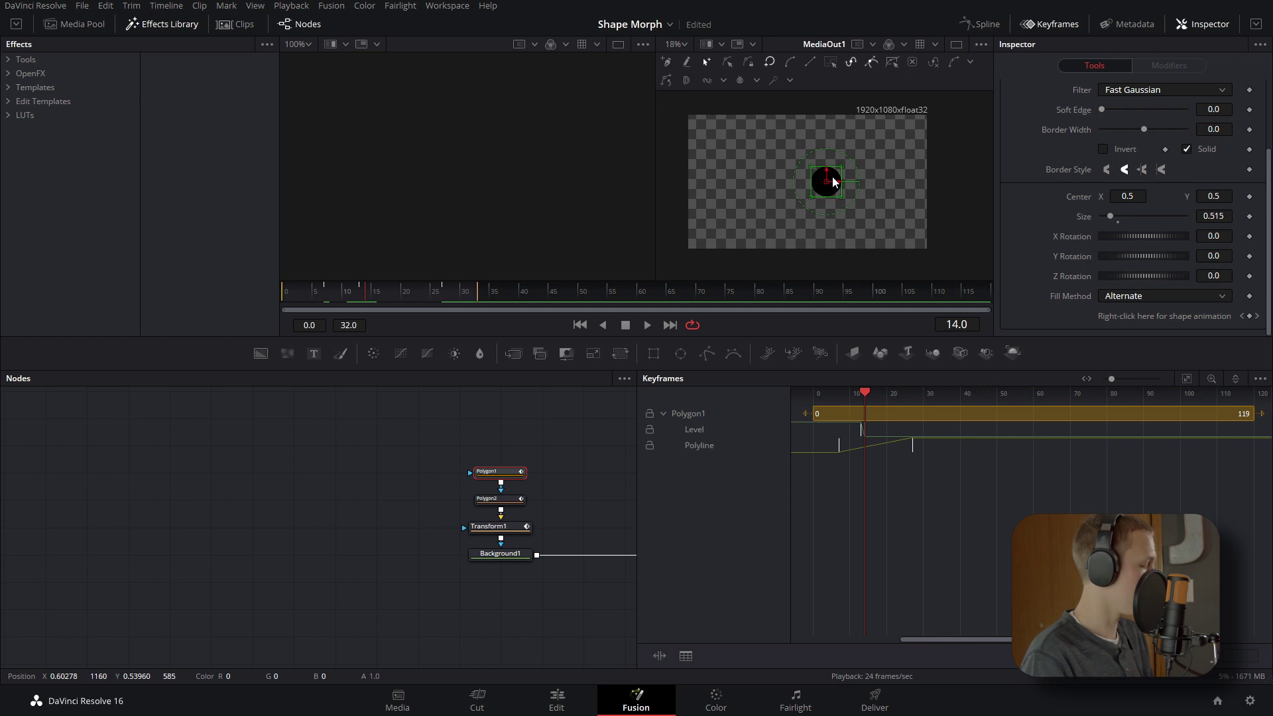
- At frame 14, drag Polygon1's points and Bezier handles into a teardrop trailing left of the circle
scroll(834, 184, up, 5)
drag(881, 122, 842, 123)
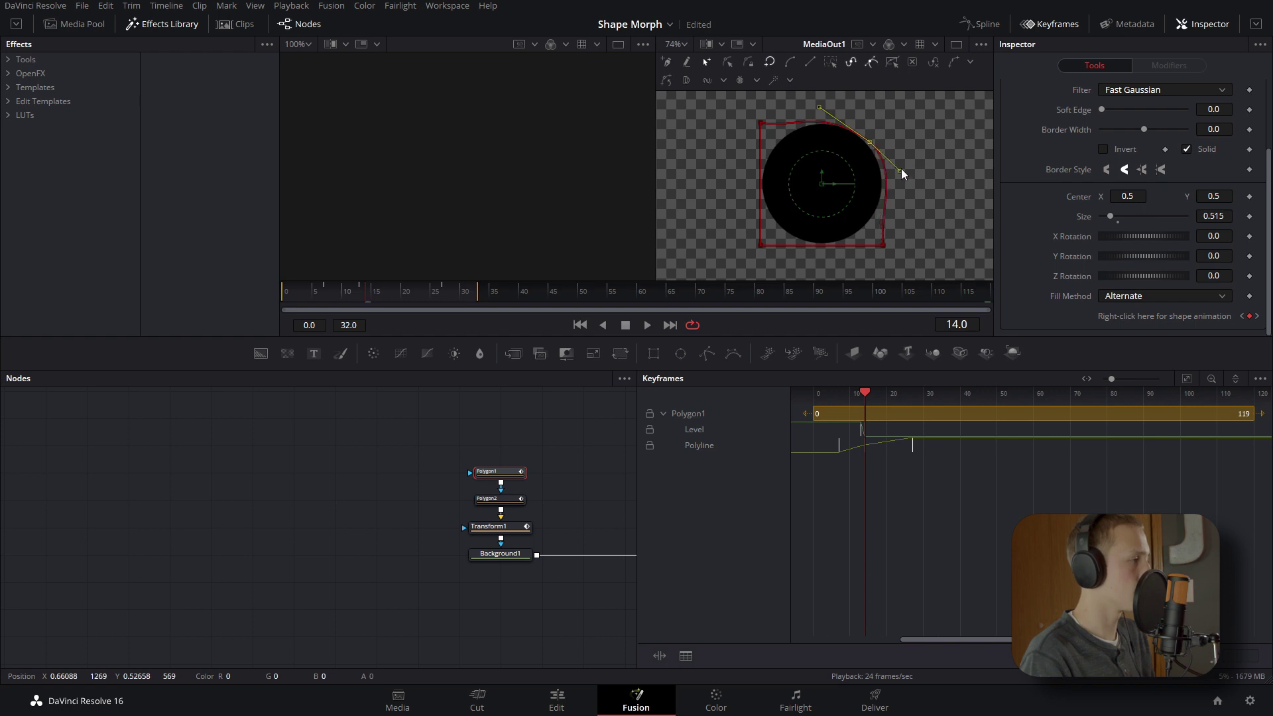
drag(893, 172, 890, 181)
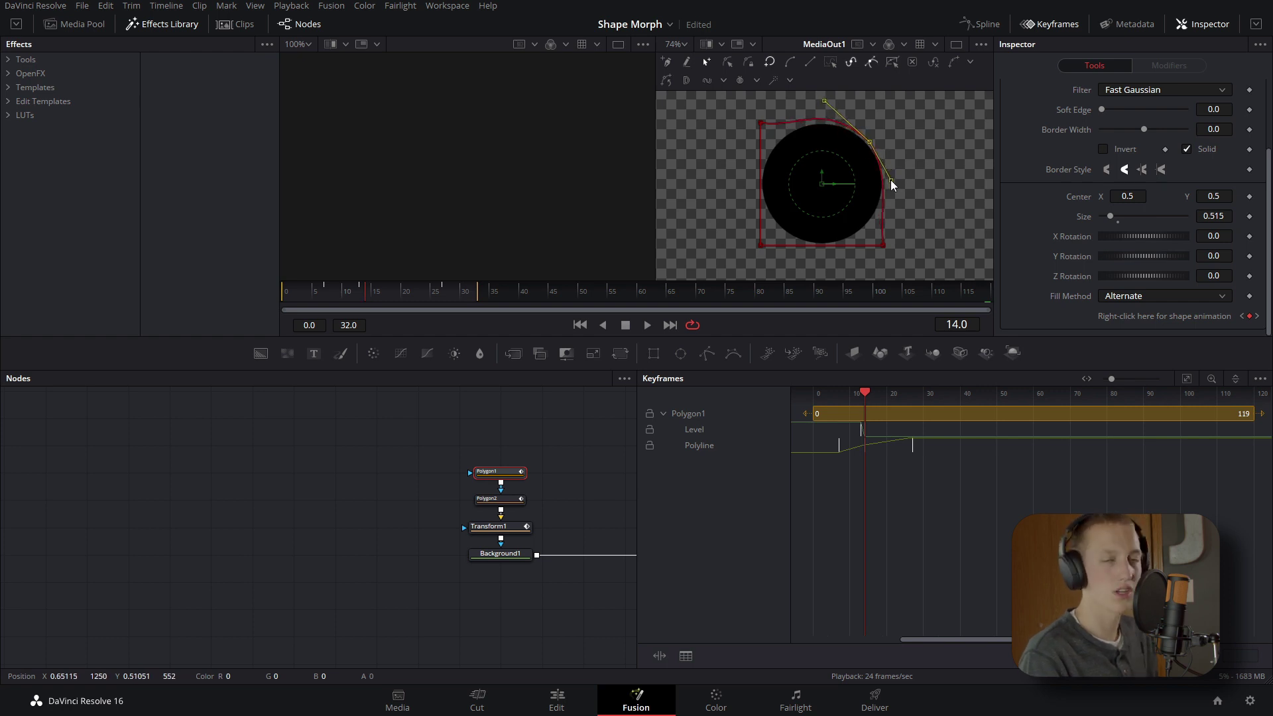
click(882, 243)
drag(882, 244, 873, 238)
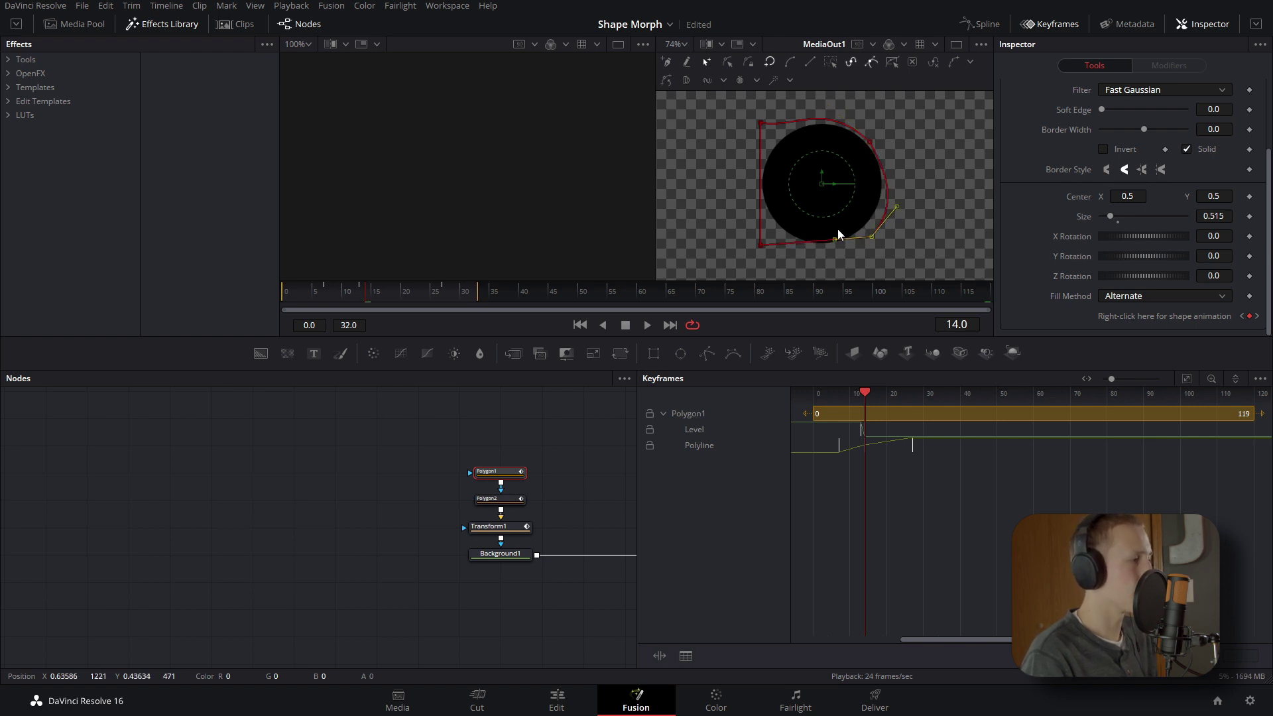
drag(761, 244, 707, 254)
drag(692, 191, 671, 191)
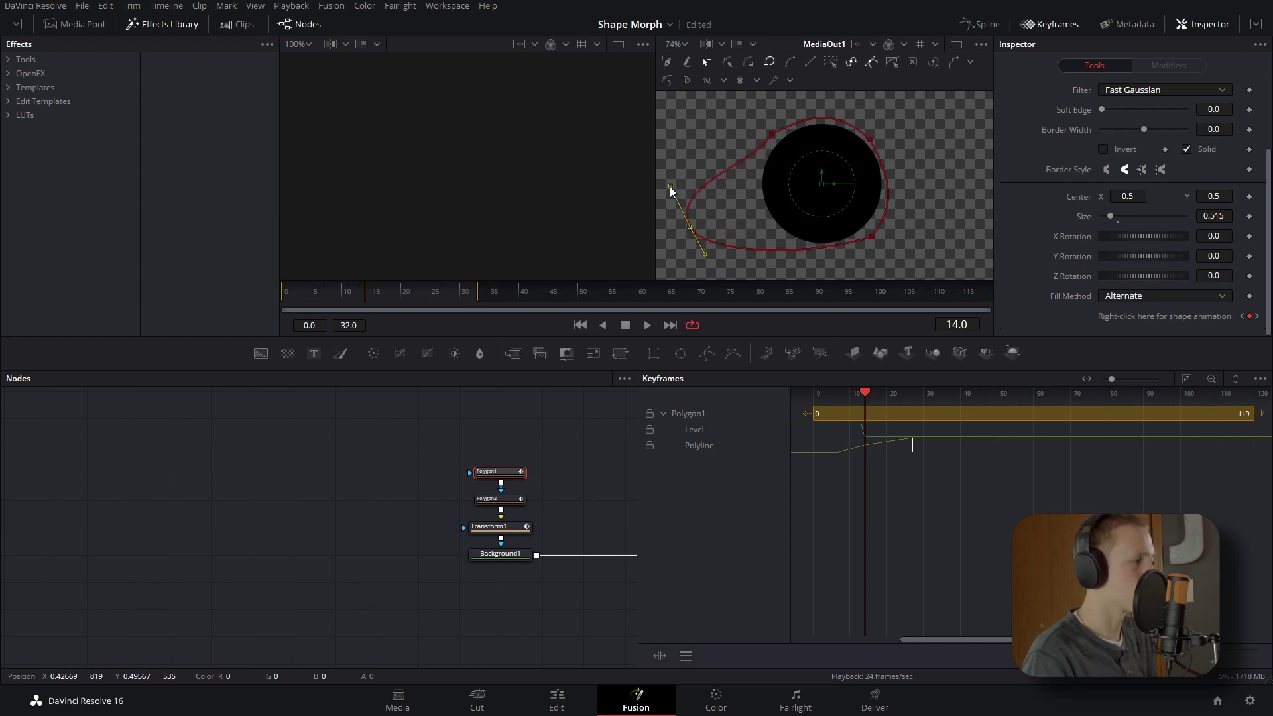
- Play back the reshaped morph and scrub ahead to frame 21
scroll(861, 132, down, 5)
key(space)
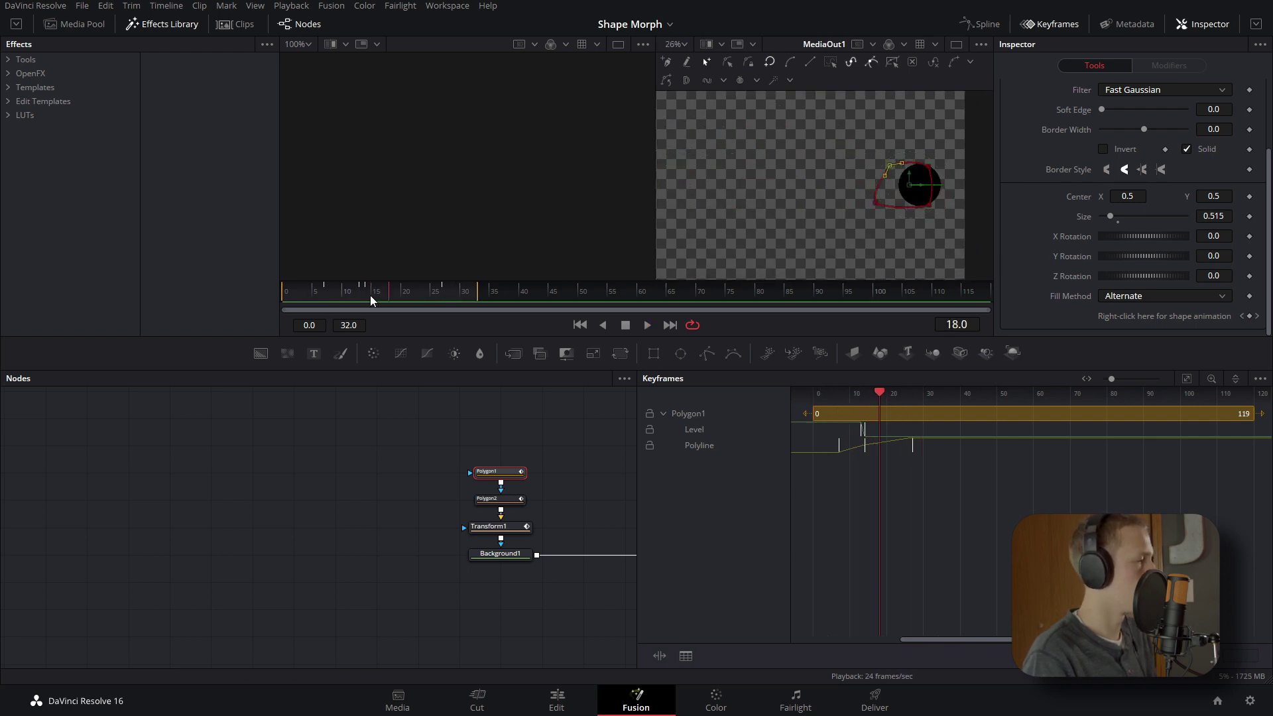
key(space)
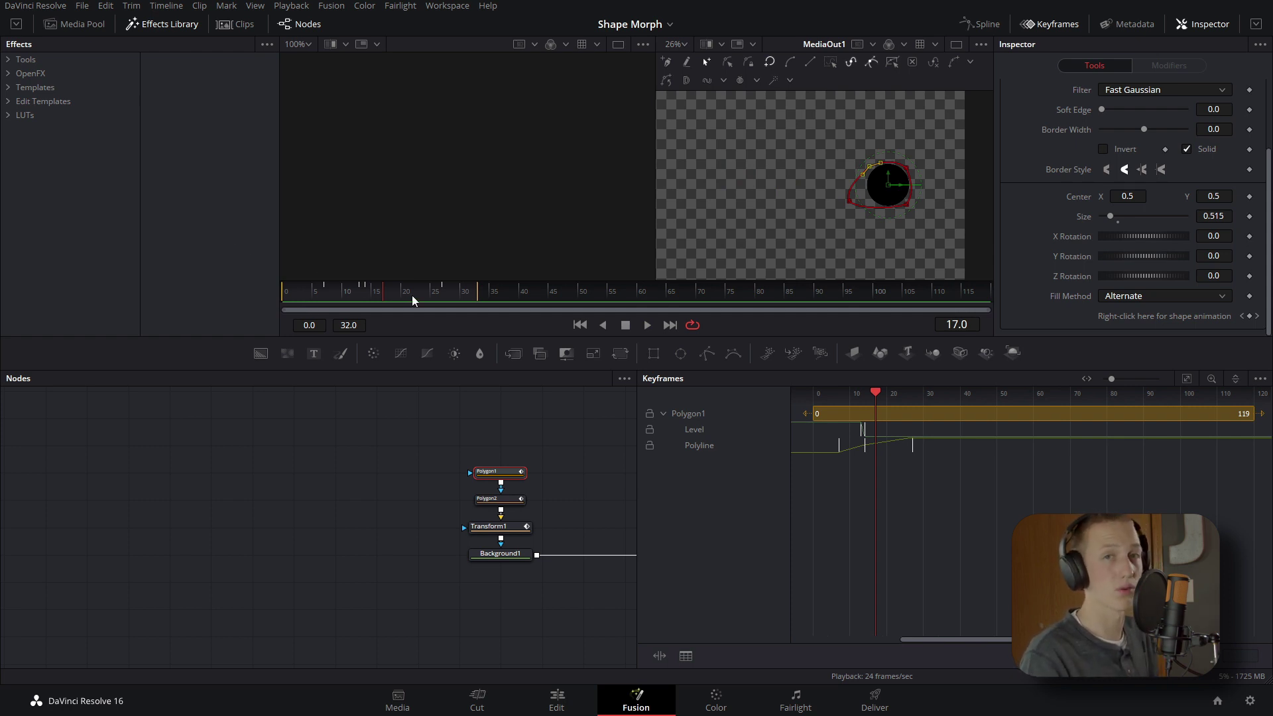
drag(372, 285, 405, 312)
- Add a shape-animation keyframe to Polygon2 in the Inspector
click(500, 498)
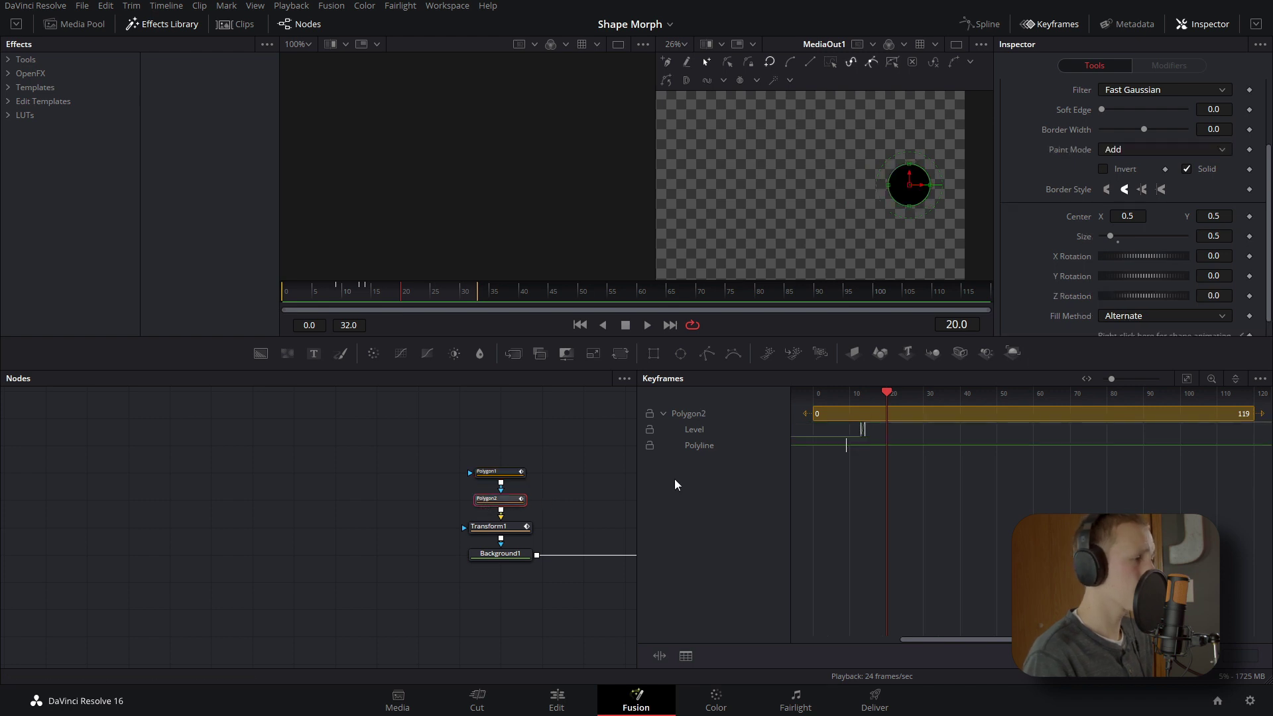
scroll(1175, 266, down, 1)
click(1249, 317)
- At frame 13, pull Polygon2's left point outward into a left-trailing teardrop
drag(381, 297, 361, 302)
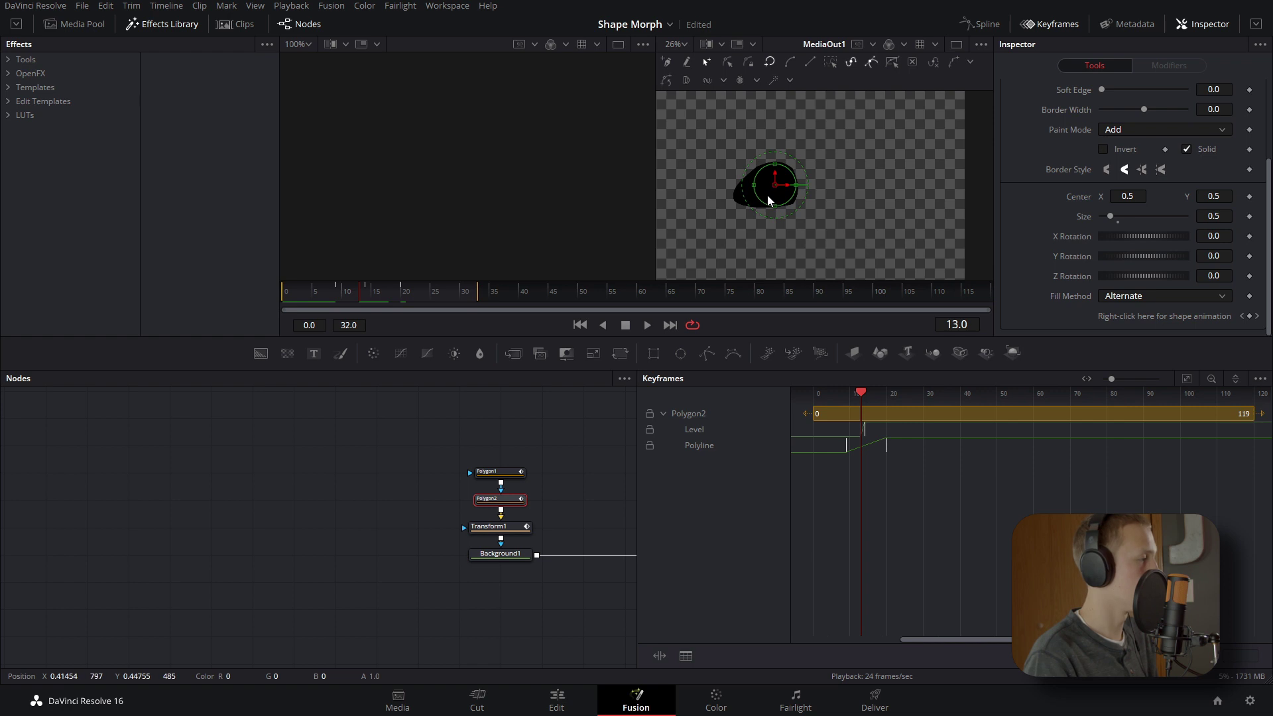
scroll(762, 192, up, 5)
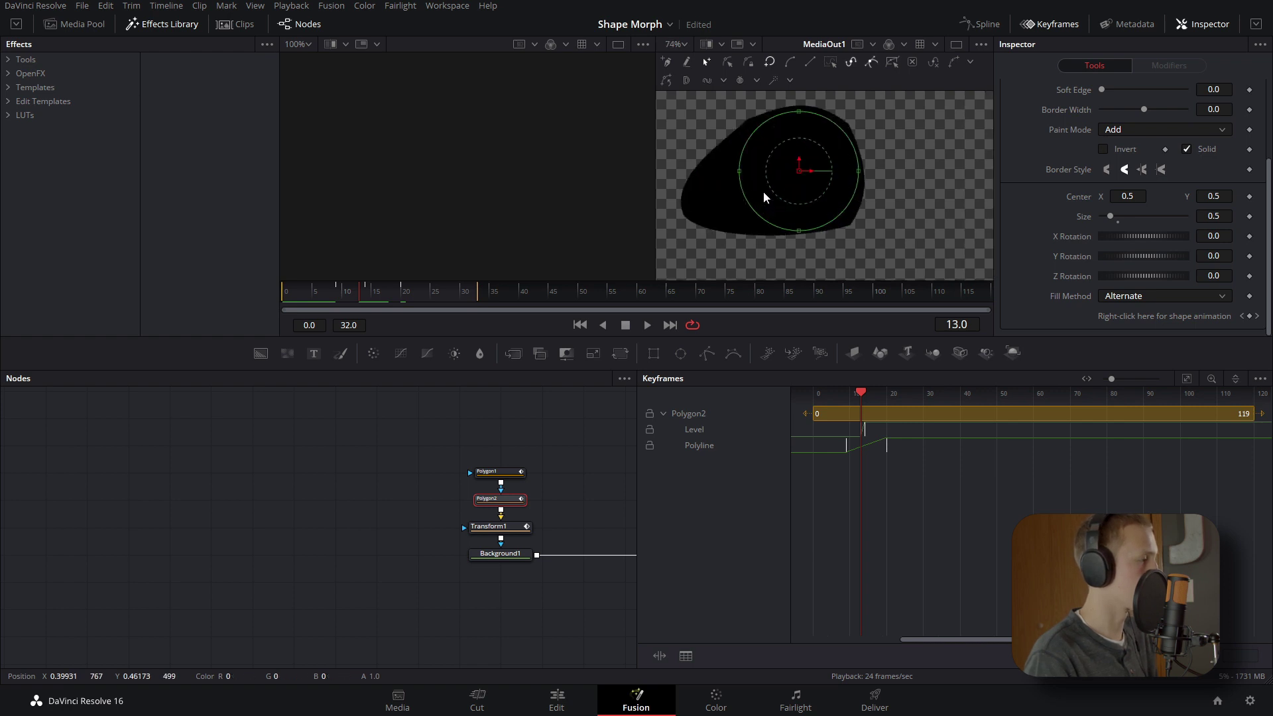
click(779, 172)
drag(781, 177, 751, 158)
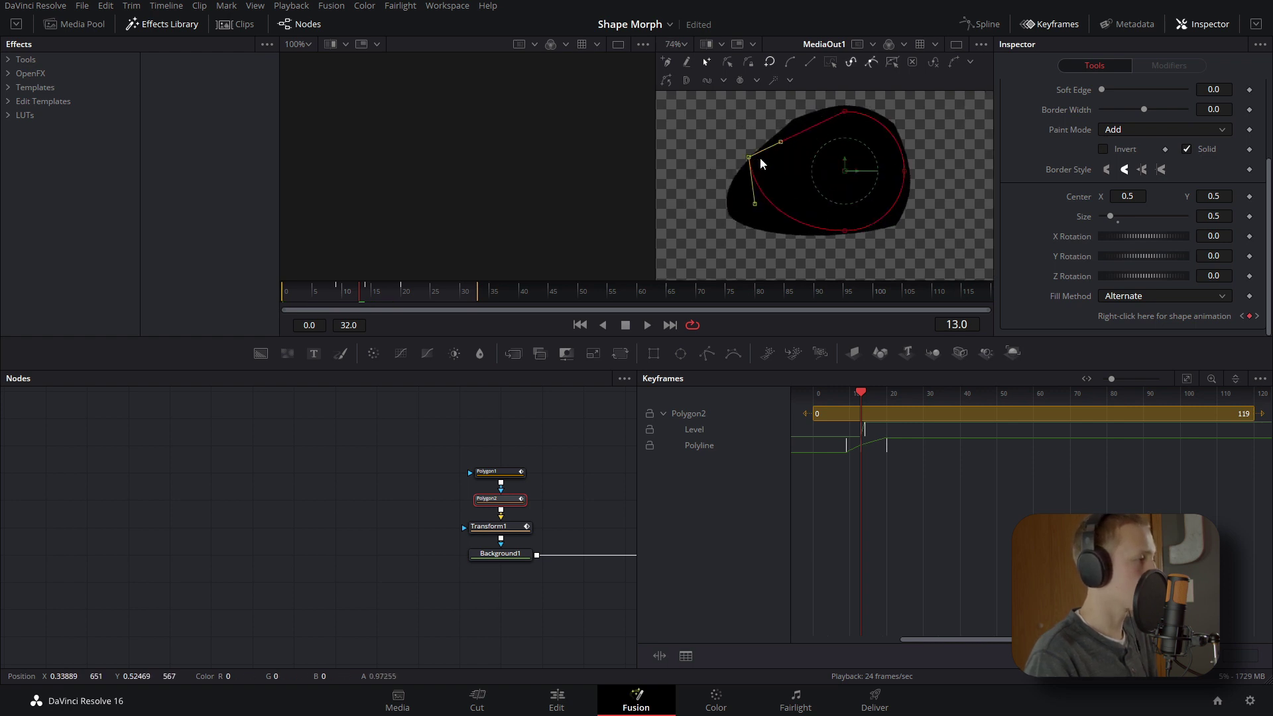
scroll(781, 149, down, 6)
drag(364, 293, 286, 293)
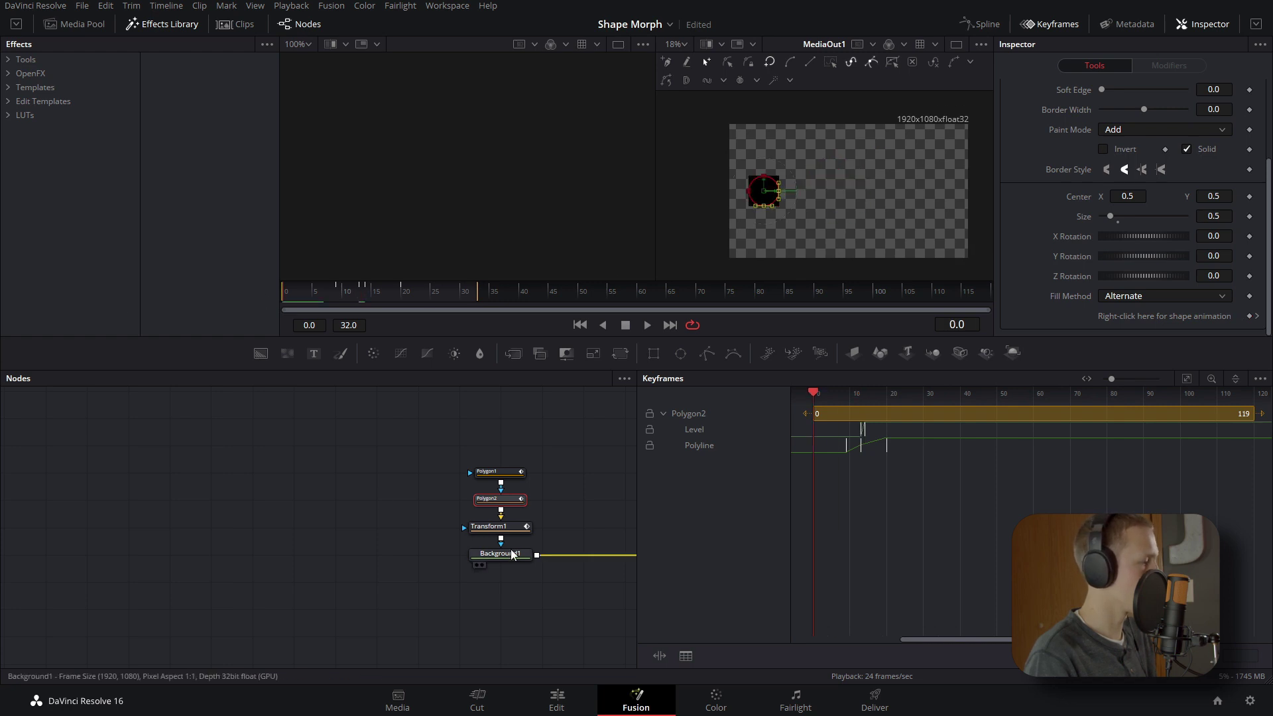
click(509, 550)
click(548, 488)
- Preview the morph, then open an enlarged Spline editor with both polygon nodes selected
key(space)
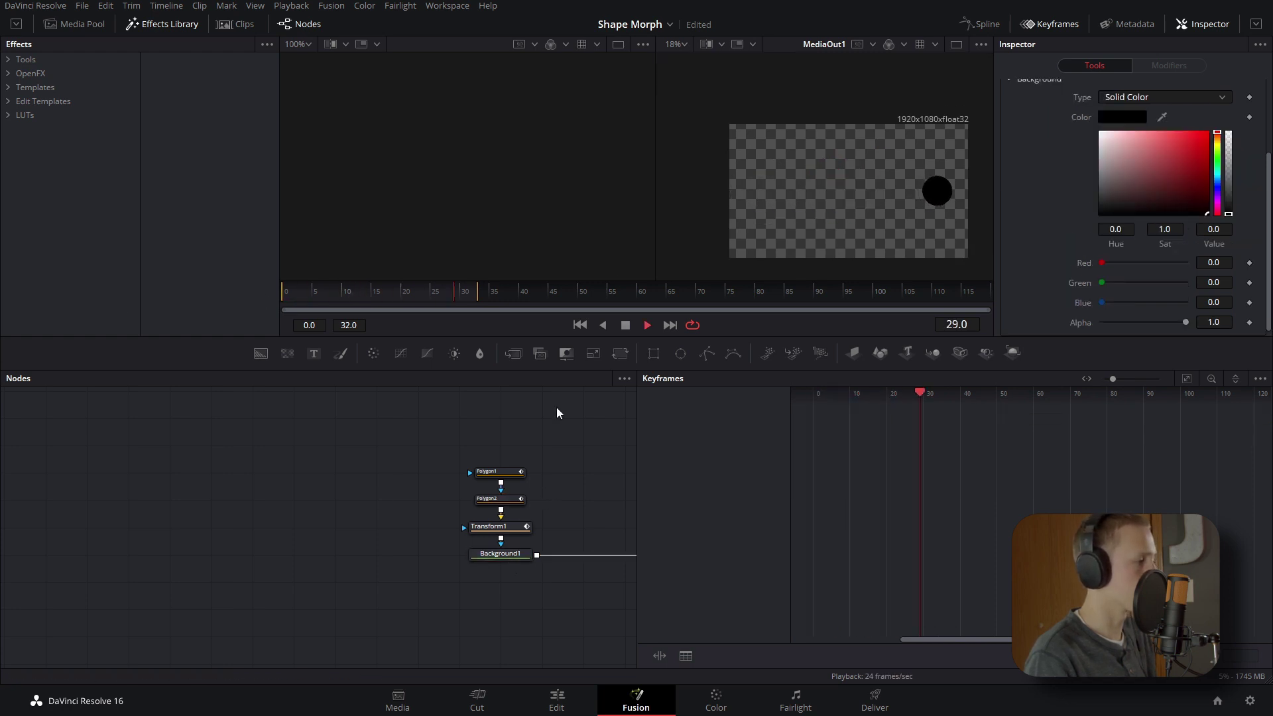
drag(464, 293, 285, 291)
click(981, 24)
click(1052, 25)
drag(540, 452, 475, 522)
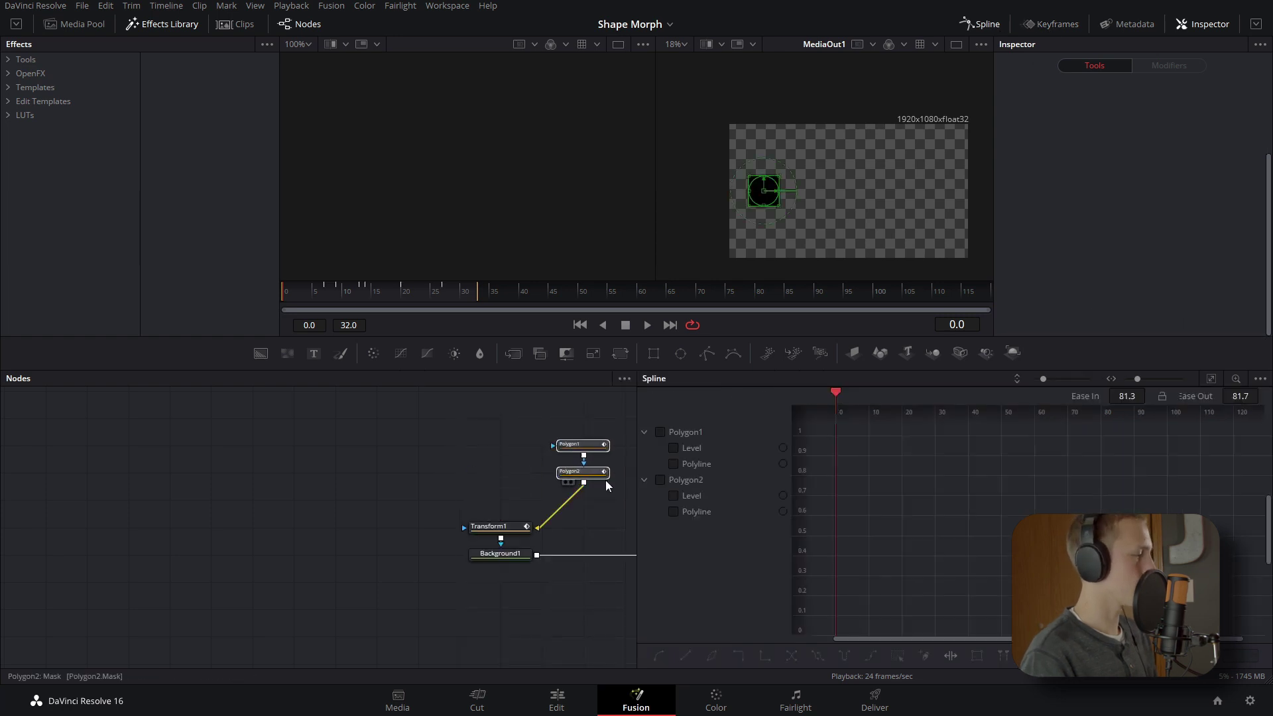
- Show only Polygon1's and Polygon2's Polyline curves in the Spline graph, fitted to view
click(1209, 378)
click(660, 431)
click(659, 480)
click(661, 479)
click(674, 495)
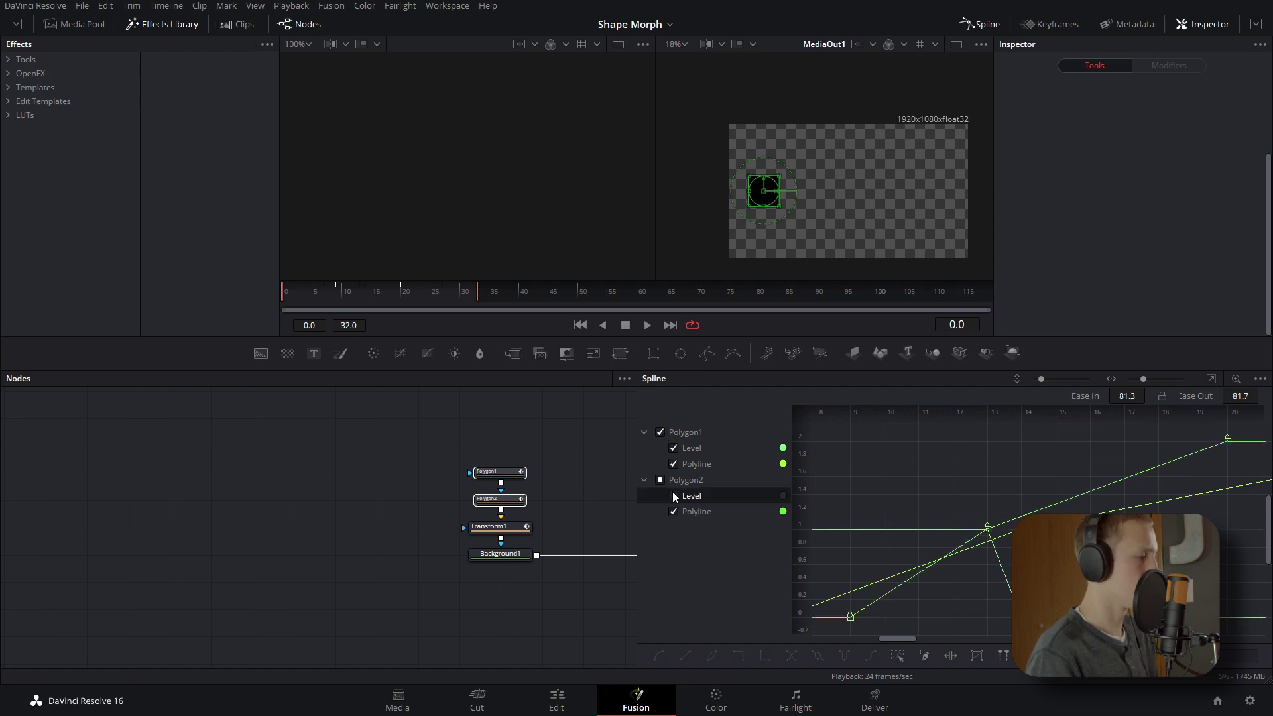
click(674, 448)
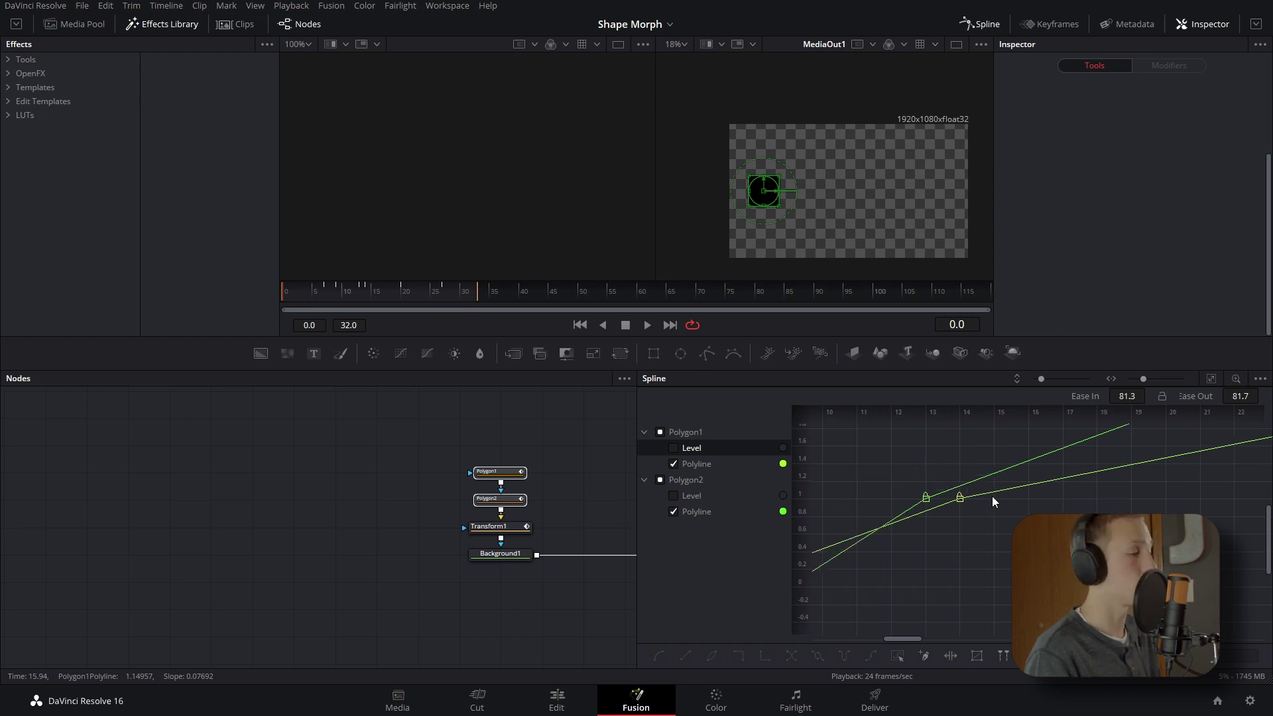
key(ctrl+f)
- Smooth all Polyline keyframes to 33.0 ease in and out, and preview the eased morph
drag(1022, 445, 822, 597)
key(shift+s)
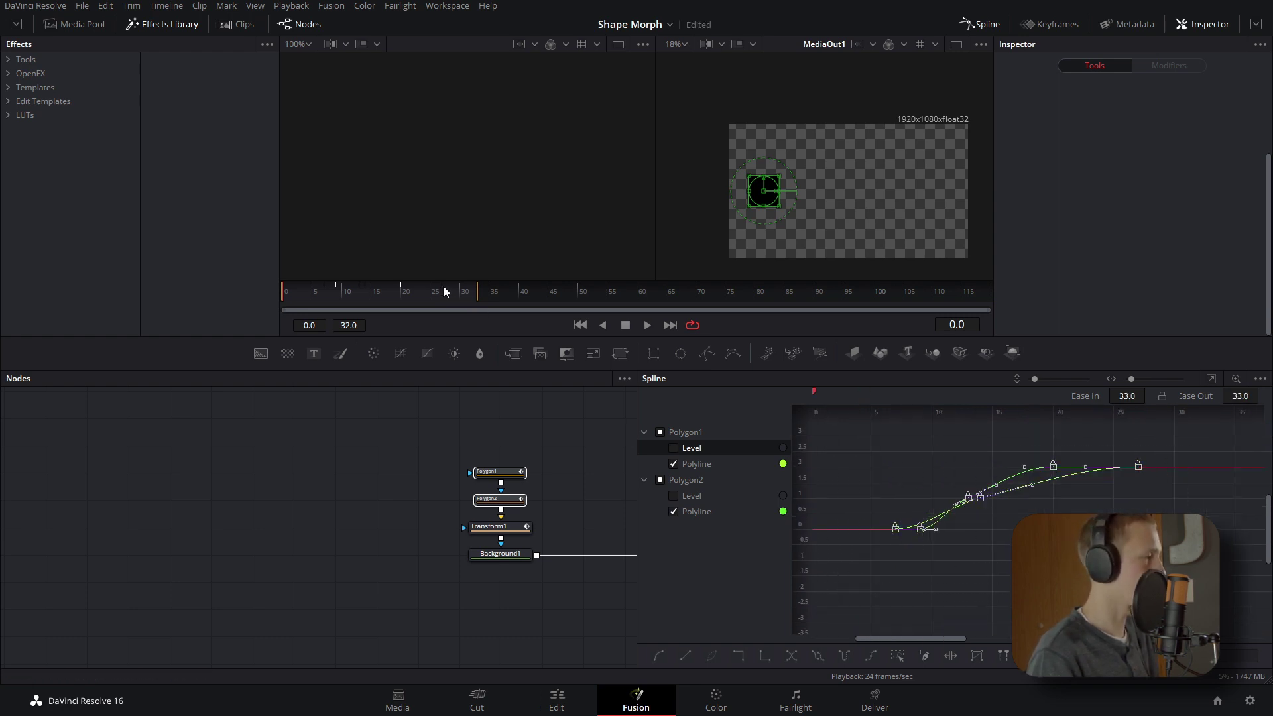
key(space)
click(480, 553)
drag(446, 295, 360, 301)
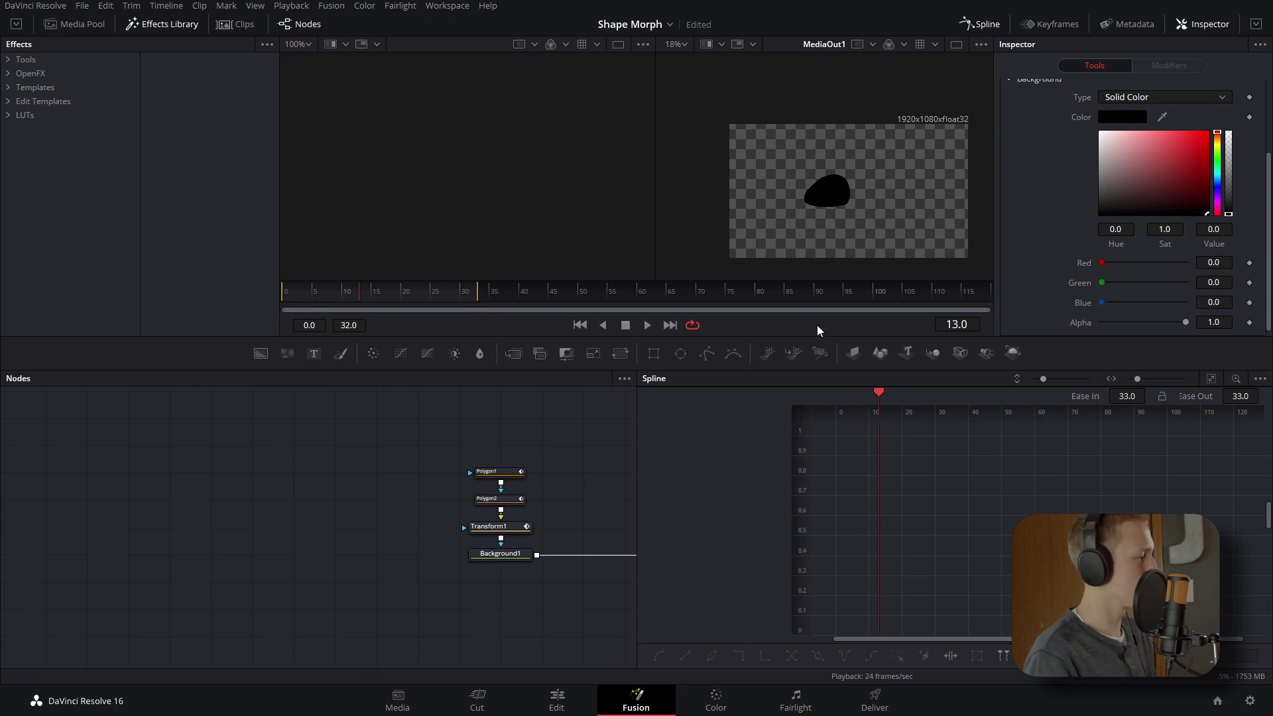
- Select Polygon1's left control point at frame 13 to give it rounded Bezier handles
click(497, 471)
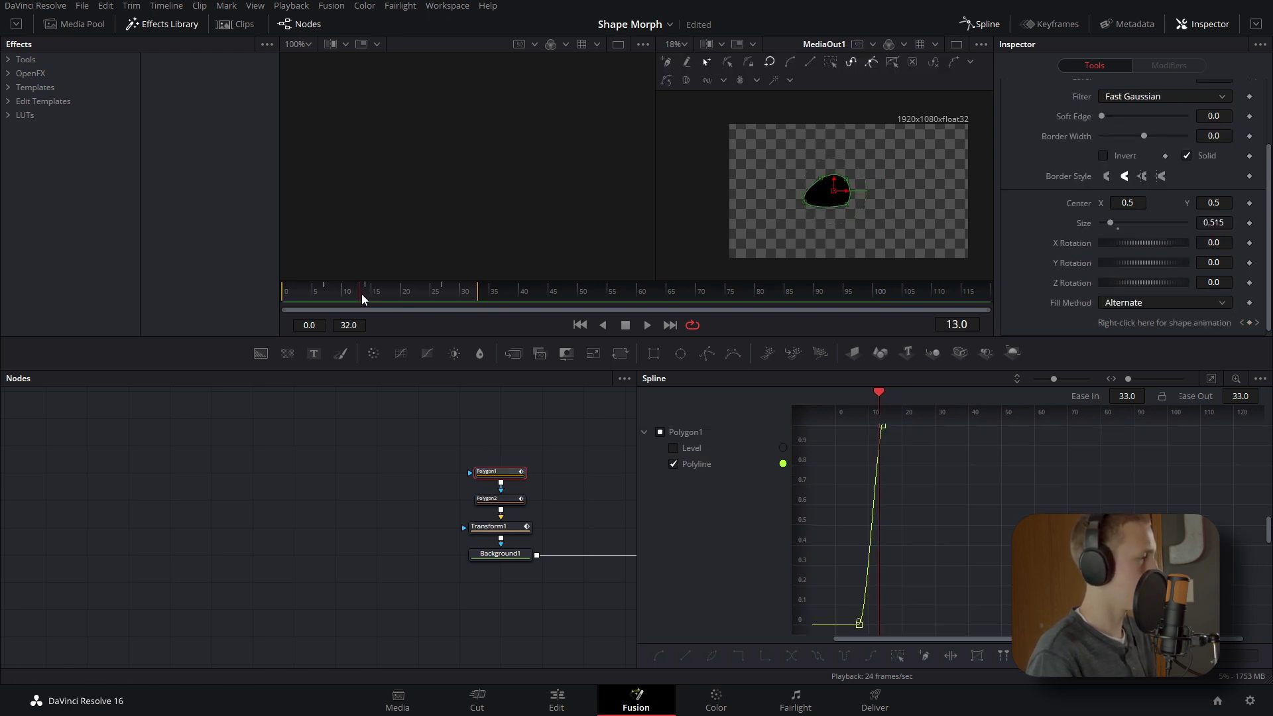
scroll(813, 205, up, 5)
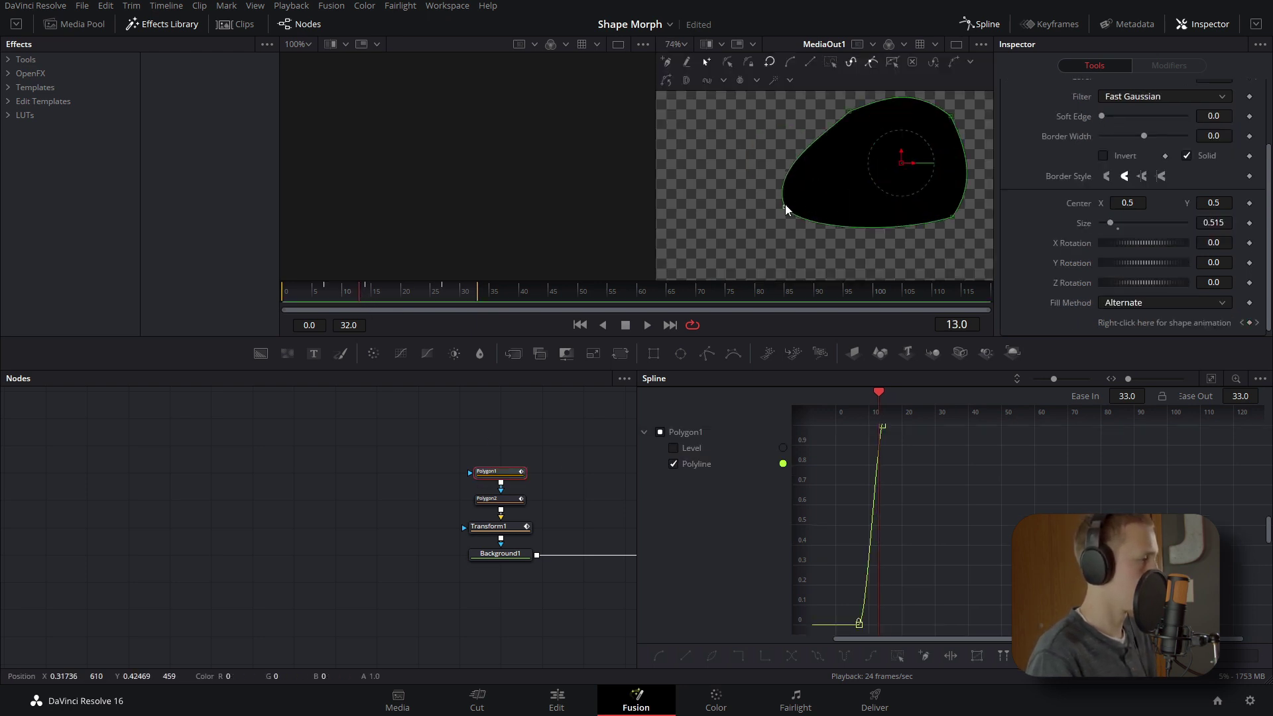
click(819, 205)
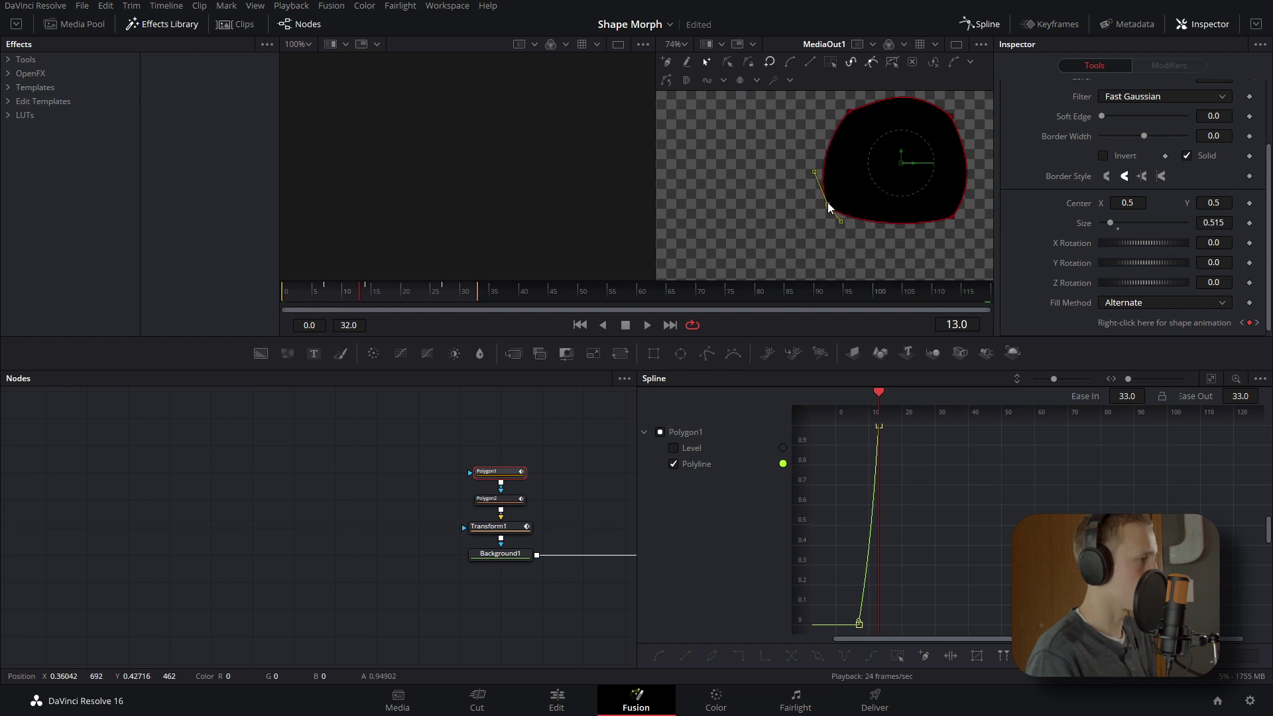
- Switch to Polygon2, return to frame 0 and play the morph animation
click(500, 498)
key(Right)
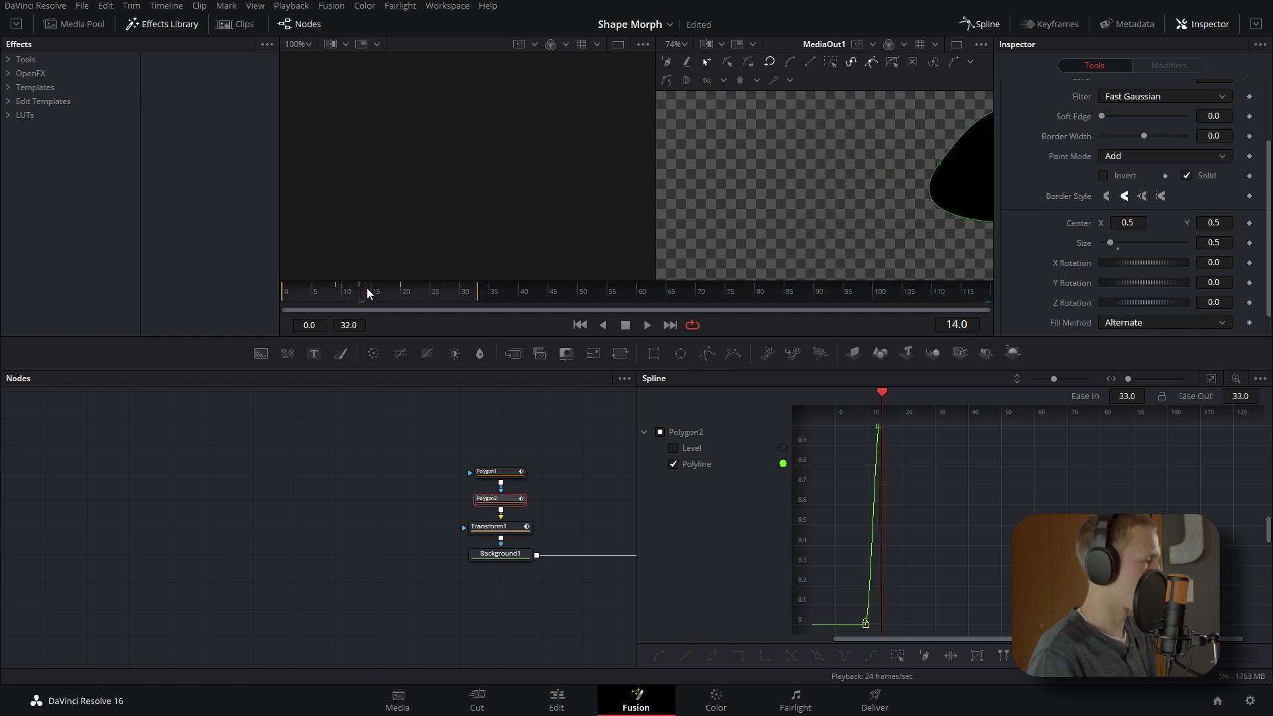
scroll(841, 190, down, 3)
key(Home)
scroll(816, 185, down, 3)
click(571, 518)
key(space)
scroll(348, 443, up, 2)
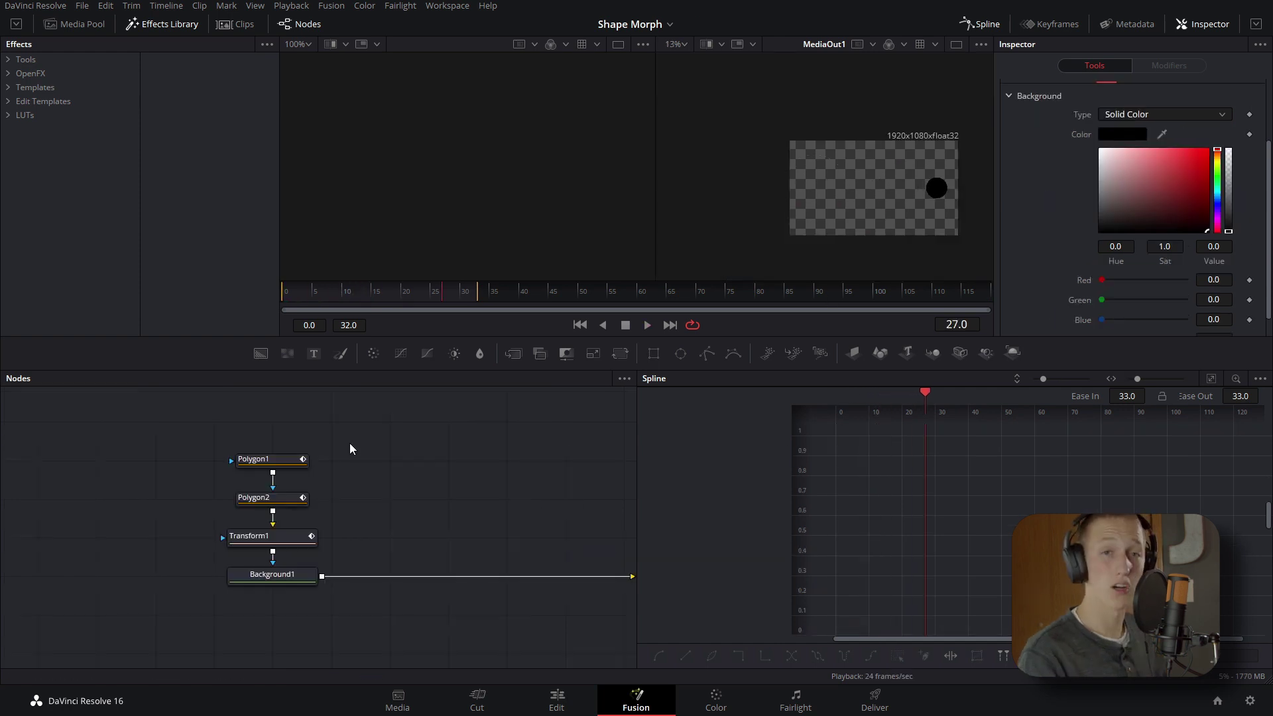
- Add a white Background2 node merged beneath the shape via Merge1
drag(368, 428, 322, 537)
click(169, 578)
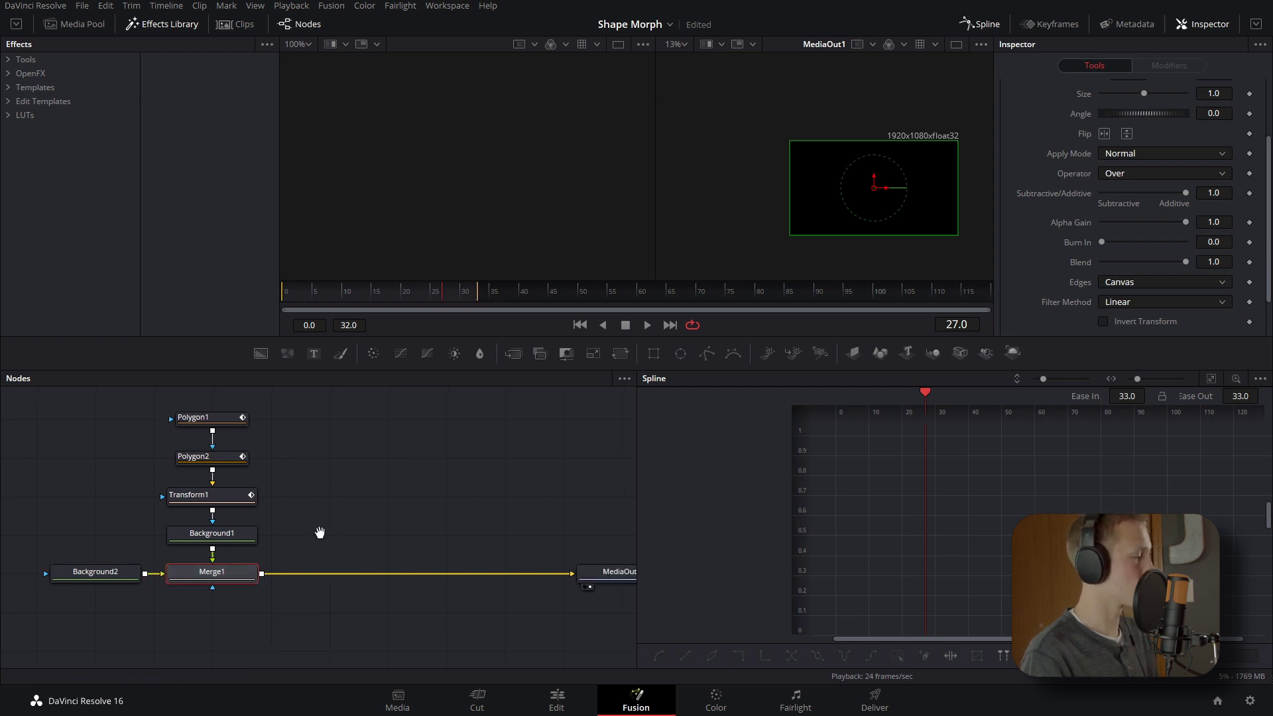
click(173, 577)
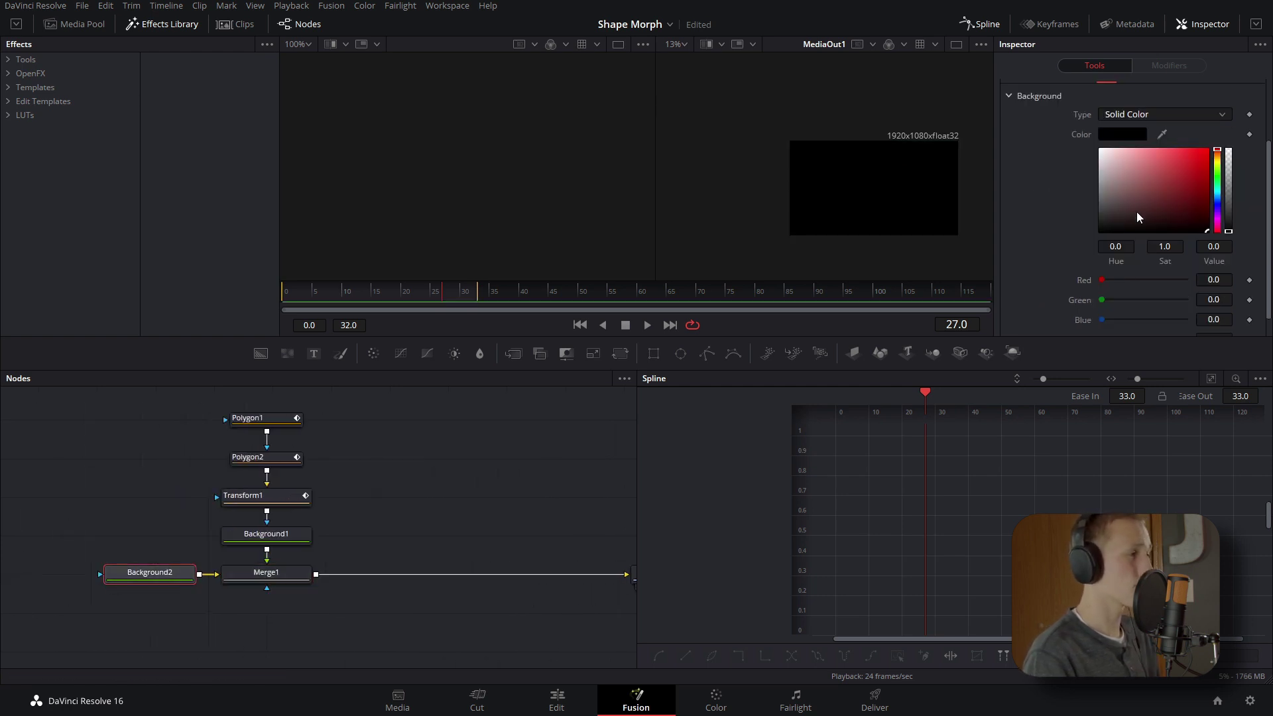
- Set Background1's colour to a saturated blue and move Background2 further left
click(275, 535)
mouse_move(1222, 189)
mouse_down()
mouse_move(1219, 203)
mouse_move(1184, 160)
mouse_up()
drag(345, 397, 288, 451)
drag(233, 415, 505, 435)
drag(403, 599, 114, 601)
click(260, 503)
- Add a Rays1 node fed by Background1 and view it in the left viewer
key(shift+space)
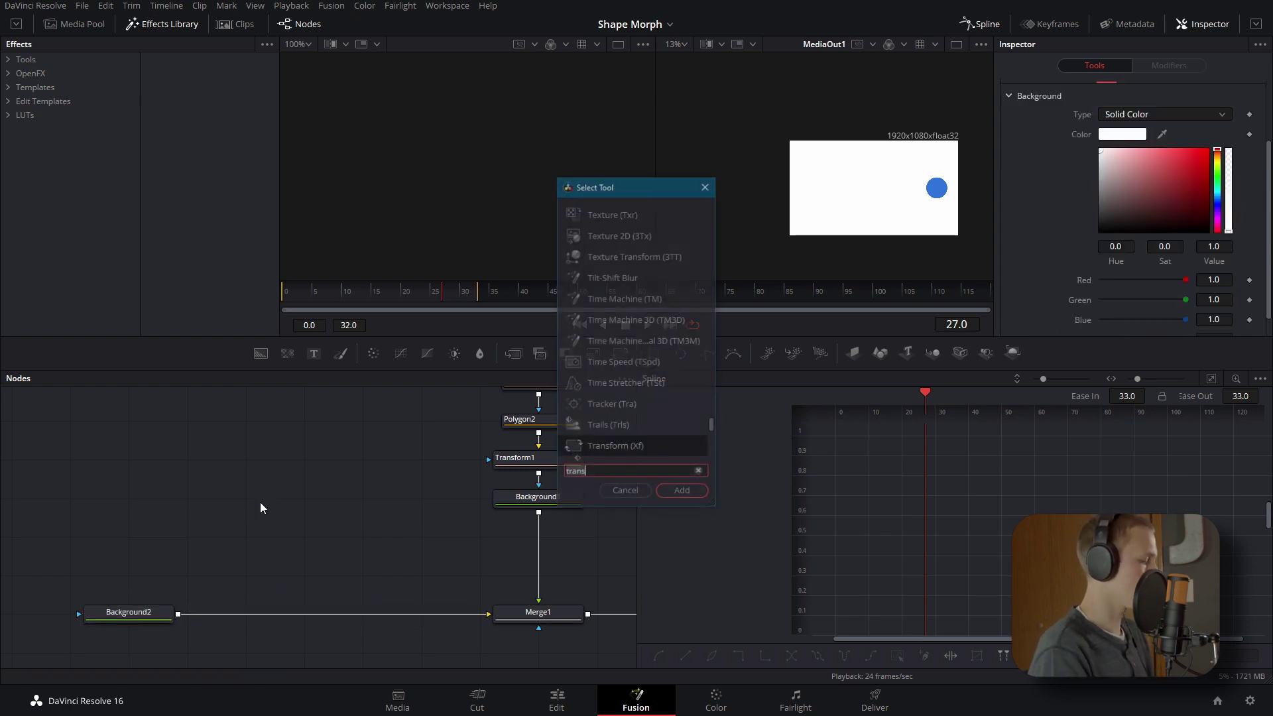
text(rays)
key(Return)
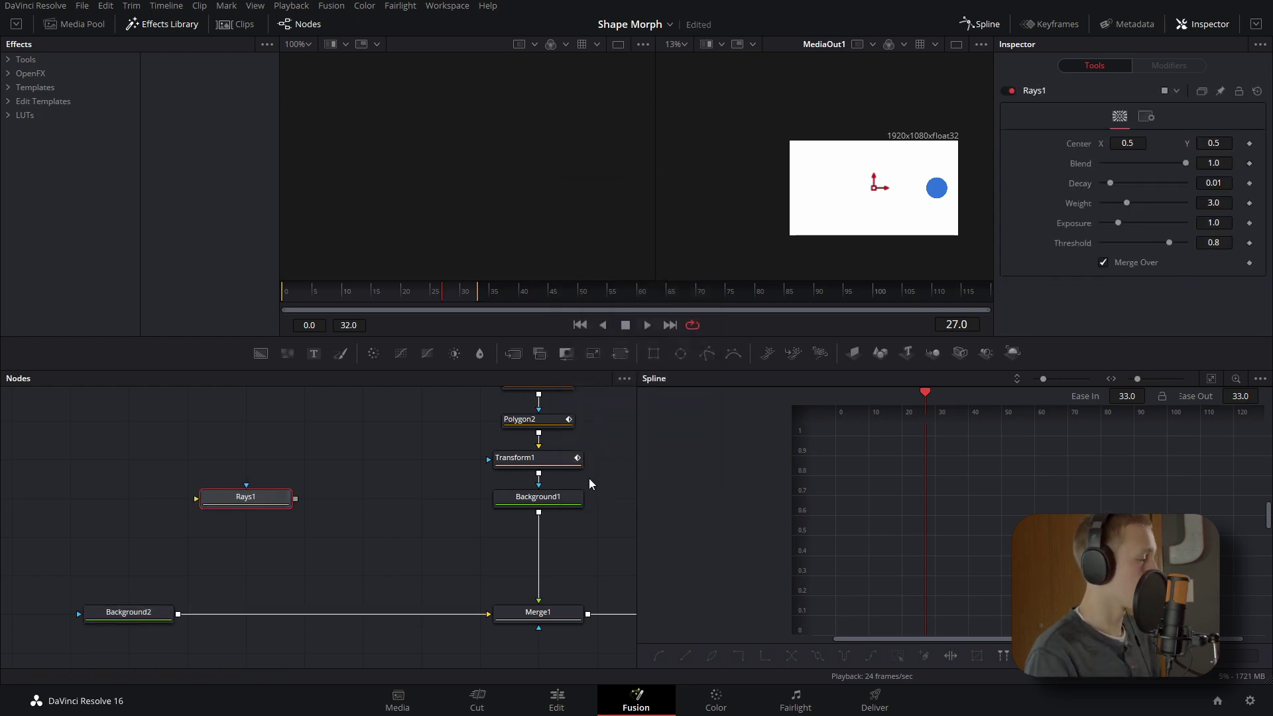
drag(537, 517, 250, 499)
key(1)
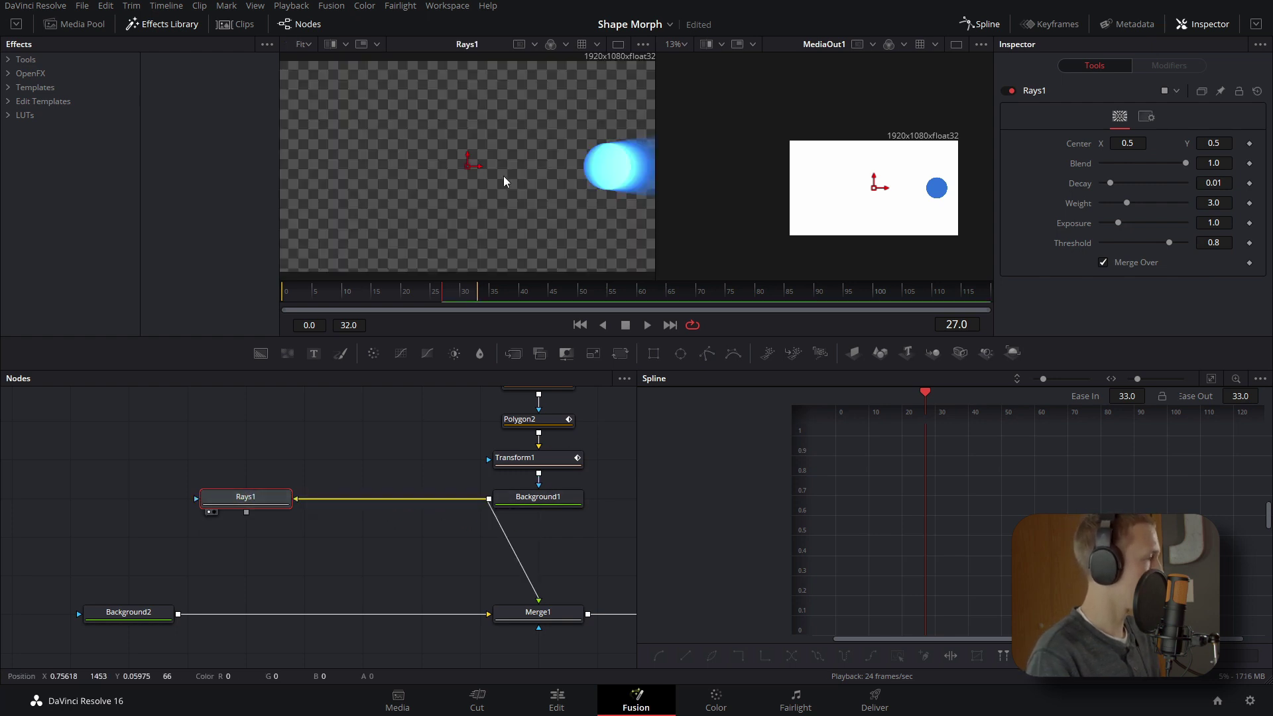
- Drag the Rays centre far up-left off the canvas to cast a long streak
scroll(564, 191, down, 2)
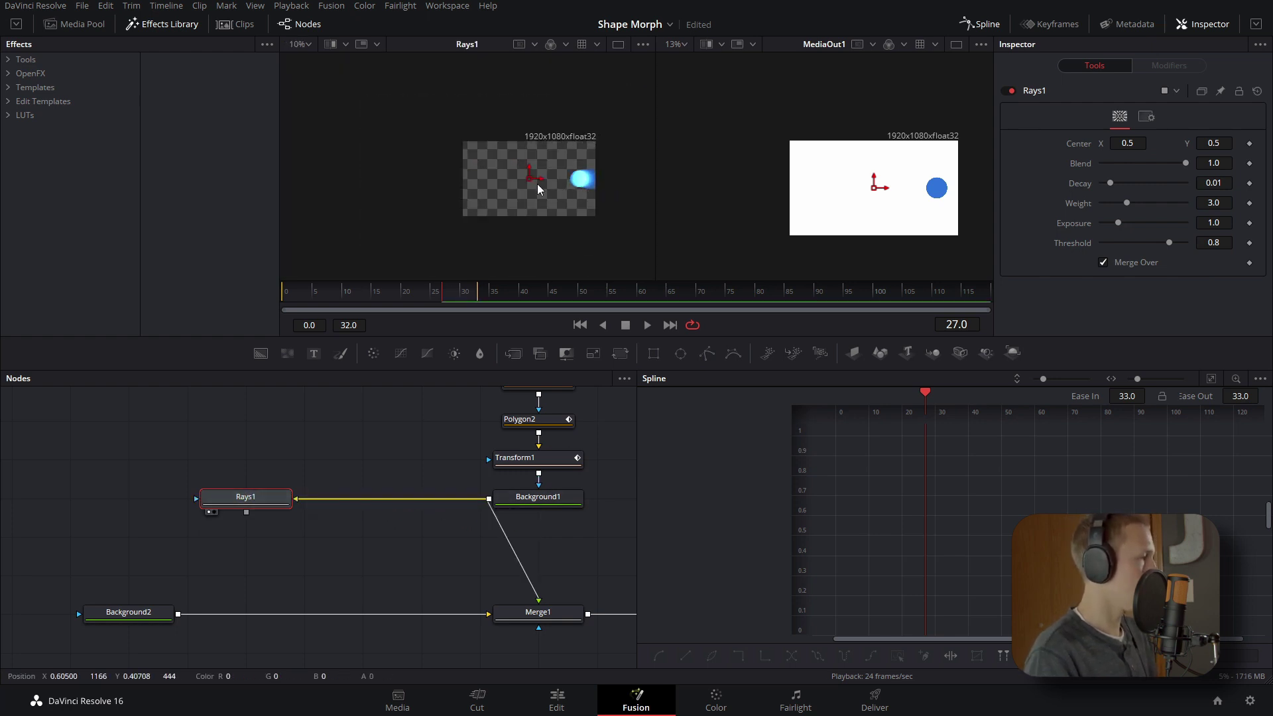
drag(529, 178, 501, 133)
scroll(504, 131, down, 4)
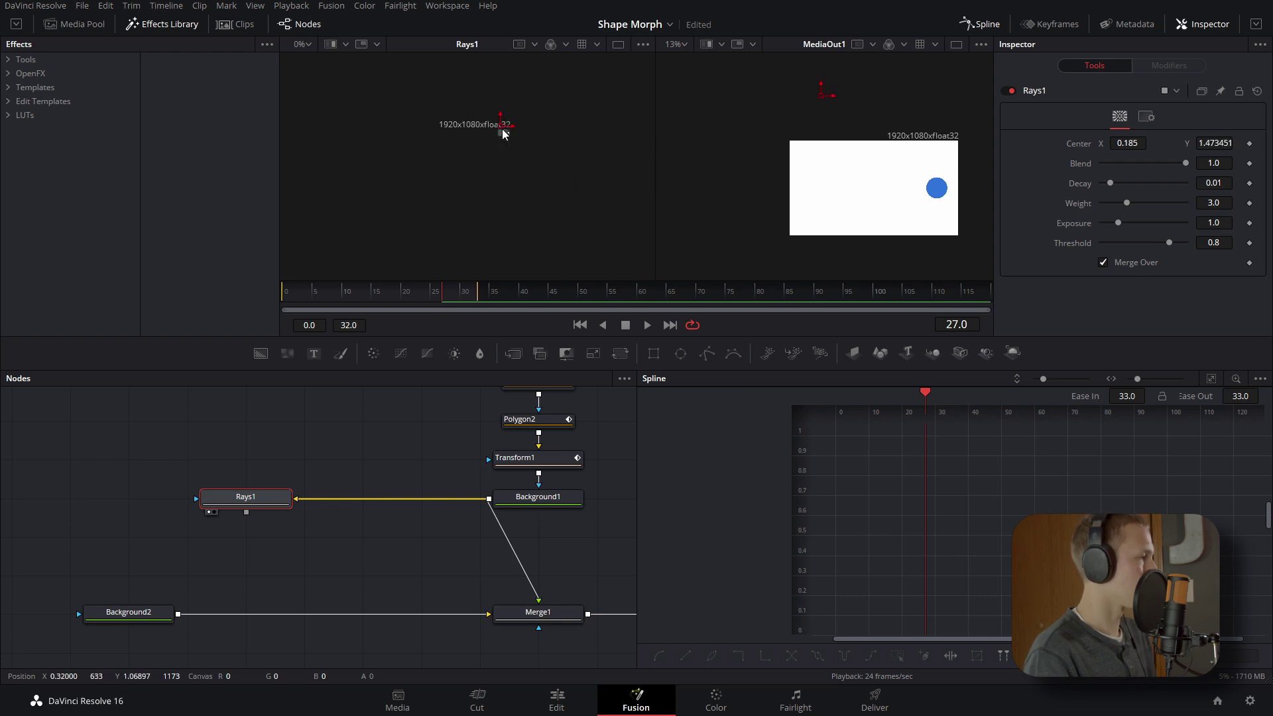
drag(527, 206, 439, 64)
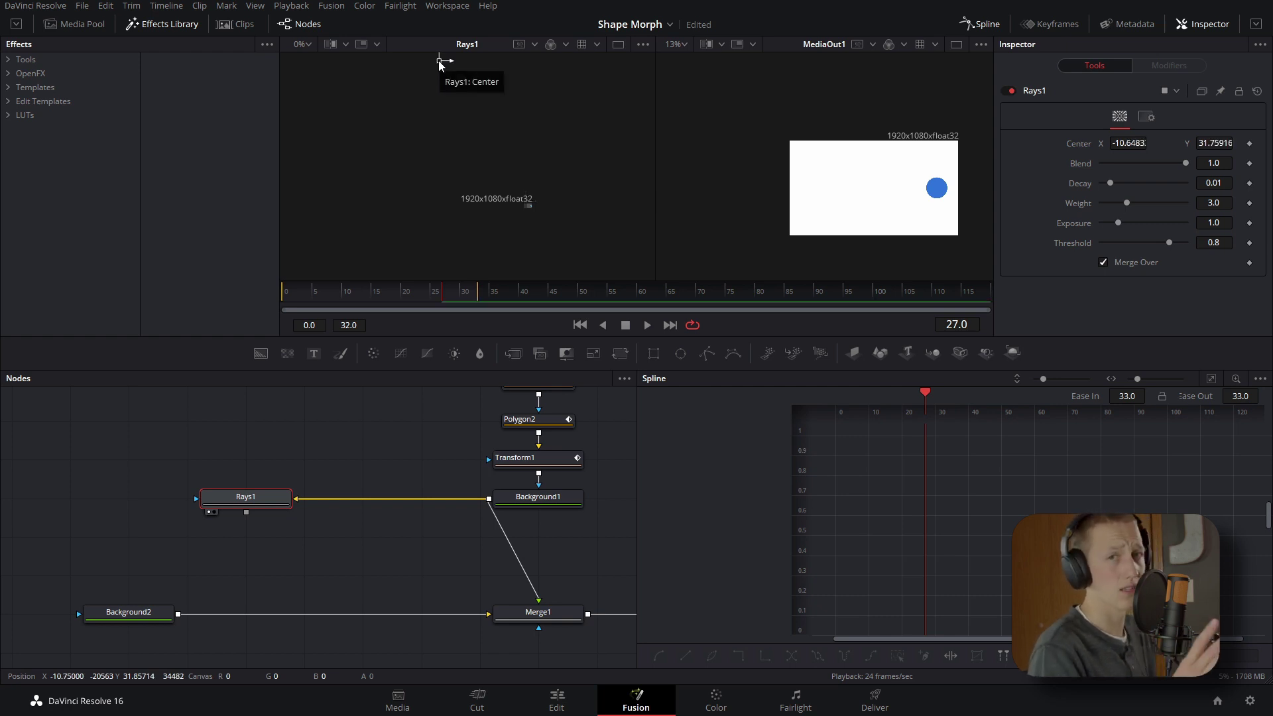
scroll(548, 236, up, 4)
scroll(513, 165, up, 5)
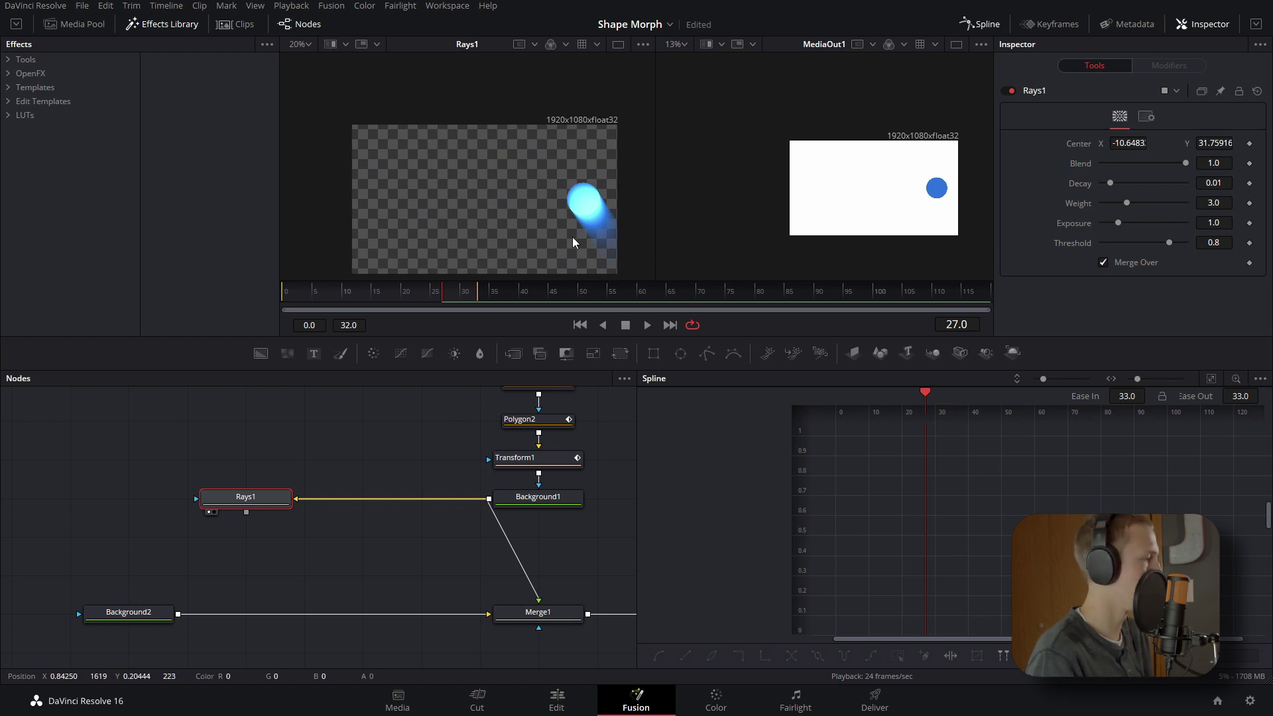
- Add a Bitmap node using the tool search
key(shift+space)
text(bitmap)
key(Return)
- Place Bitmap1 below Rays1 and set Channel High to 0 for a hard-edged matte
drag(249, 457, 207, 536)
key(1)
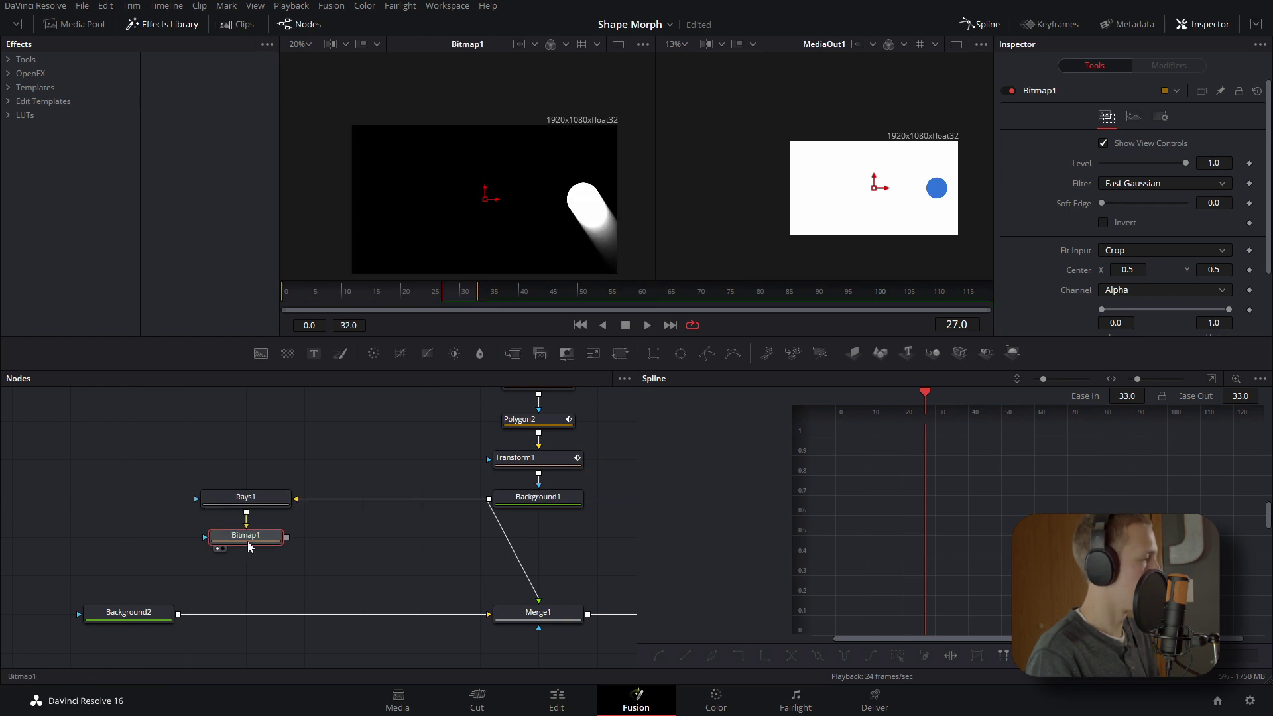
scroll(1238, 272, down, 3)
drag(1230, 230, 889, 236)
drag(430, 298, 324, 305)
- Add Background3 masked by Bitmap1 and lower its alpha for a faint long shadow
click(261, 353)
drag(345, 537, 305, 614)
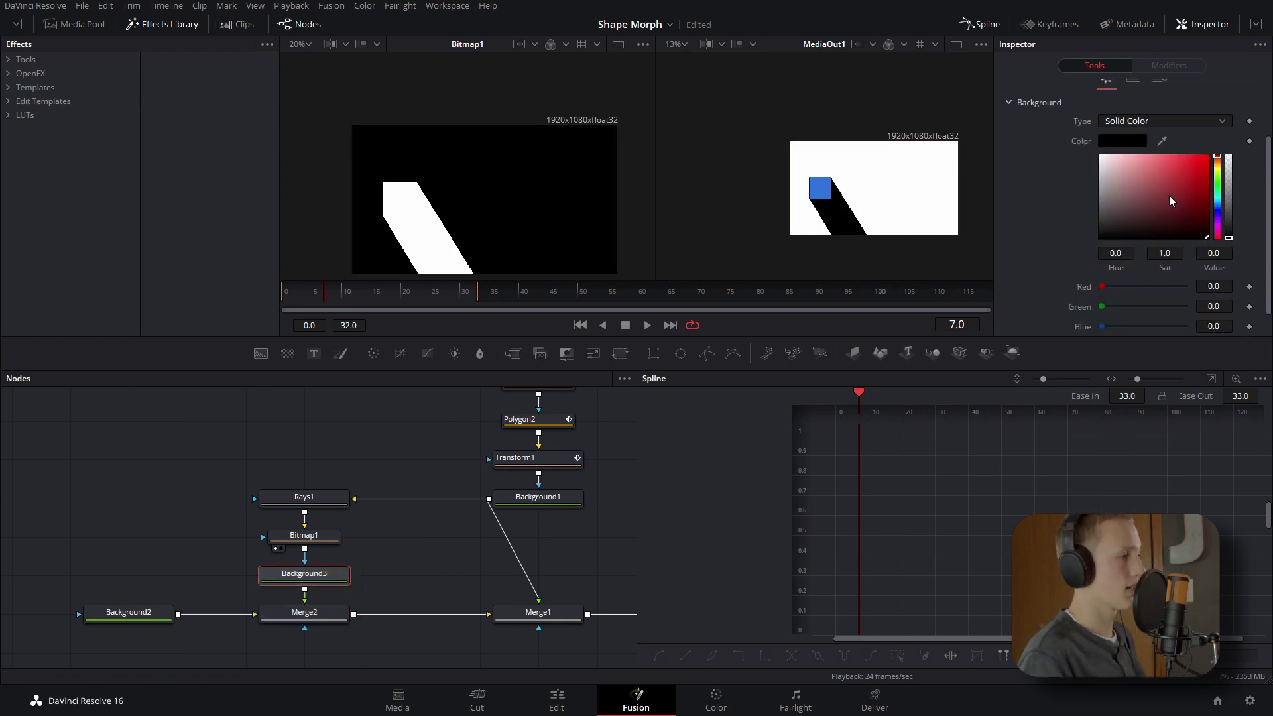
drag(1230, 203, 1231, 164)
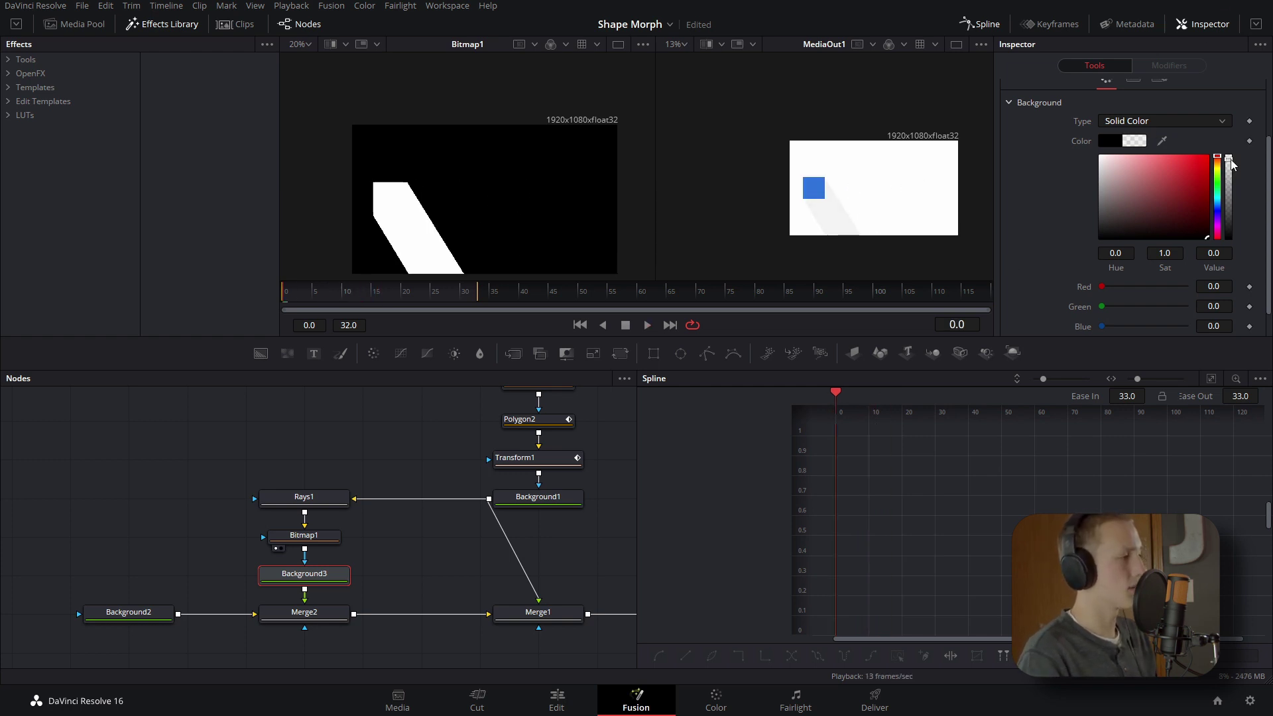
drag(292, 292, 396, 305)
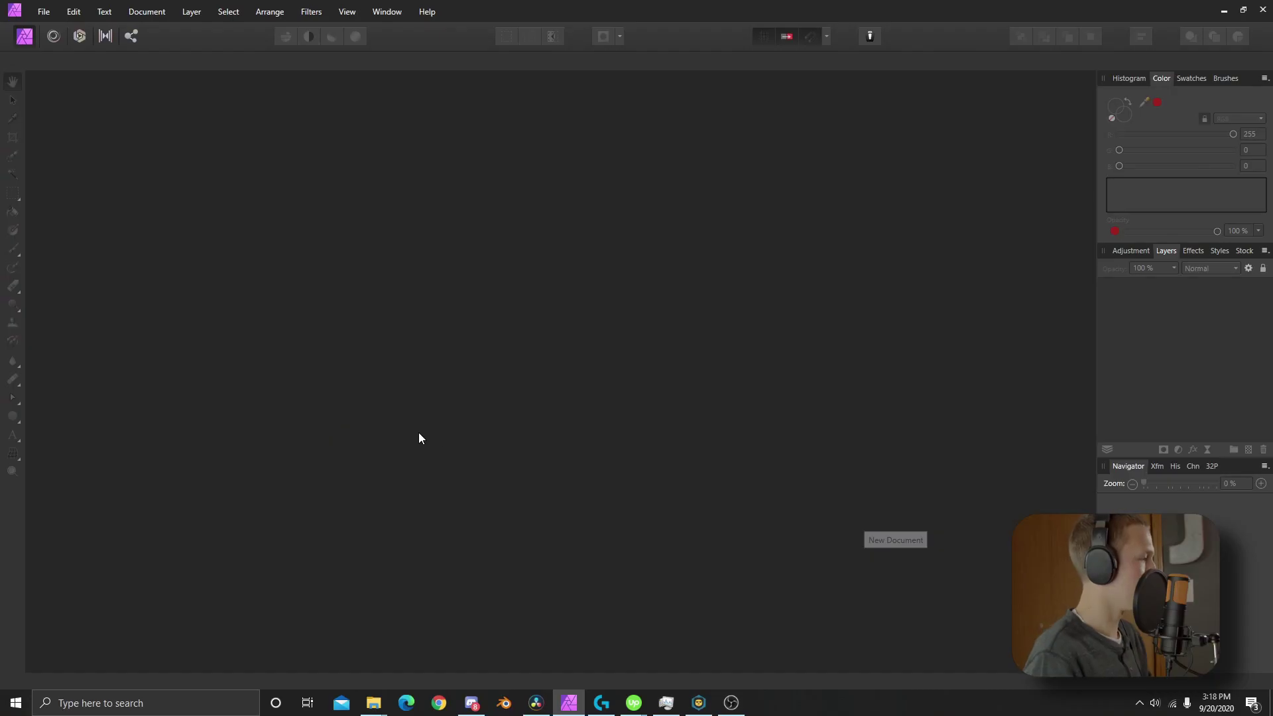
- Create a new 512 × 512 document and centre the blank canvas in view
key(ctrl+n)
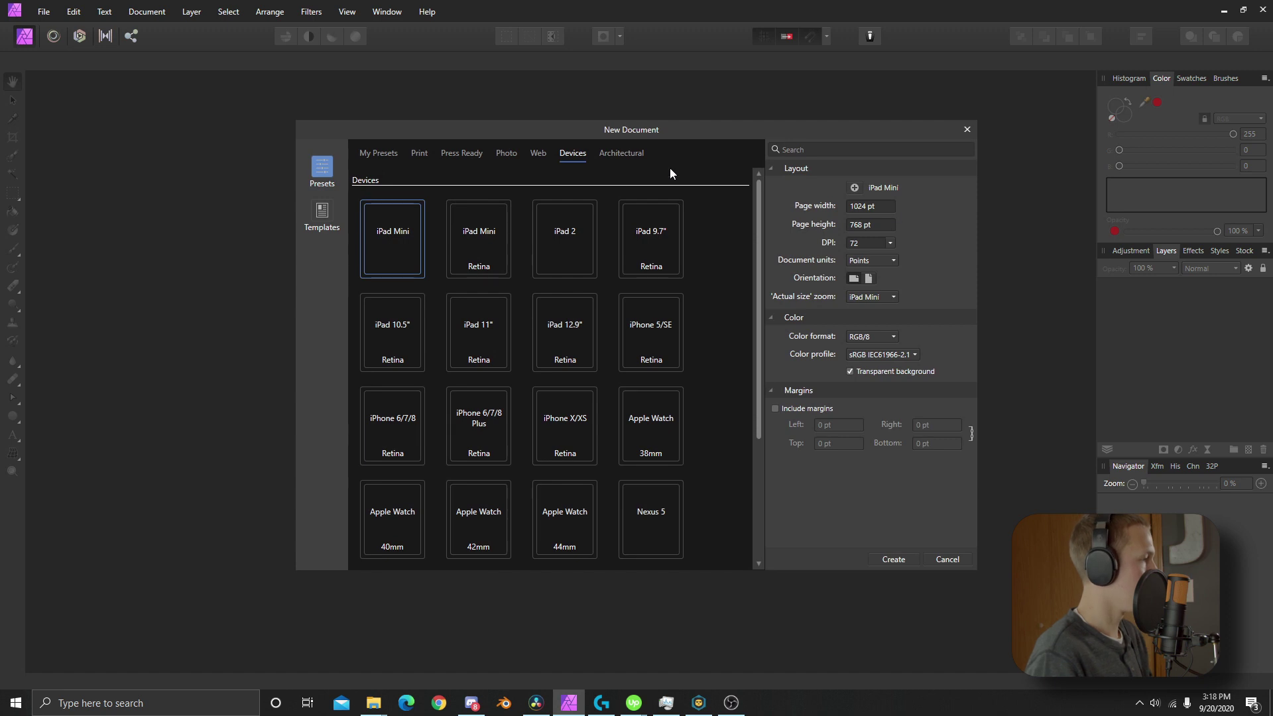
text(512)
key(Tab)
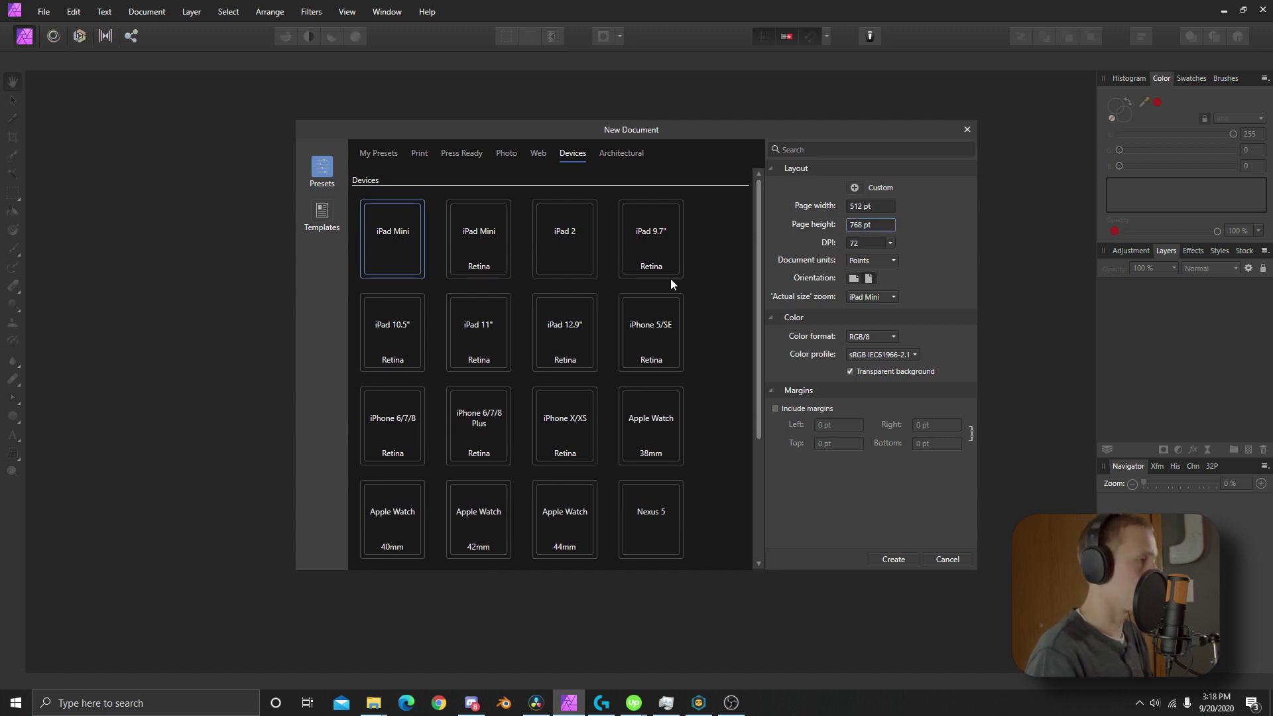
text(512)
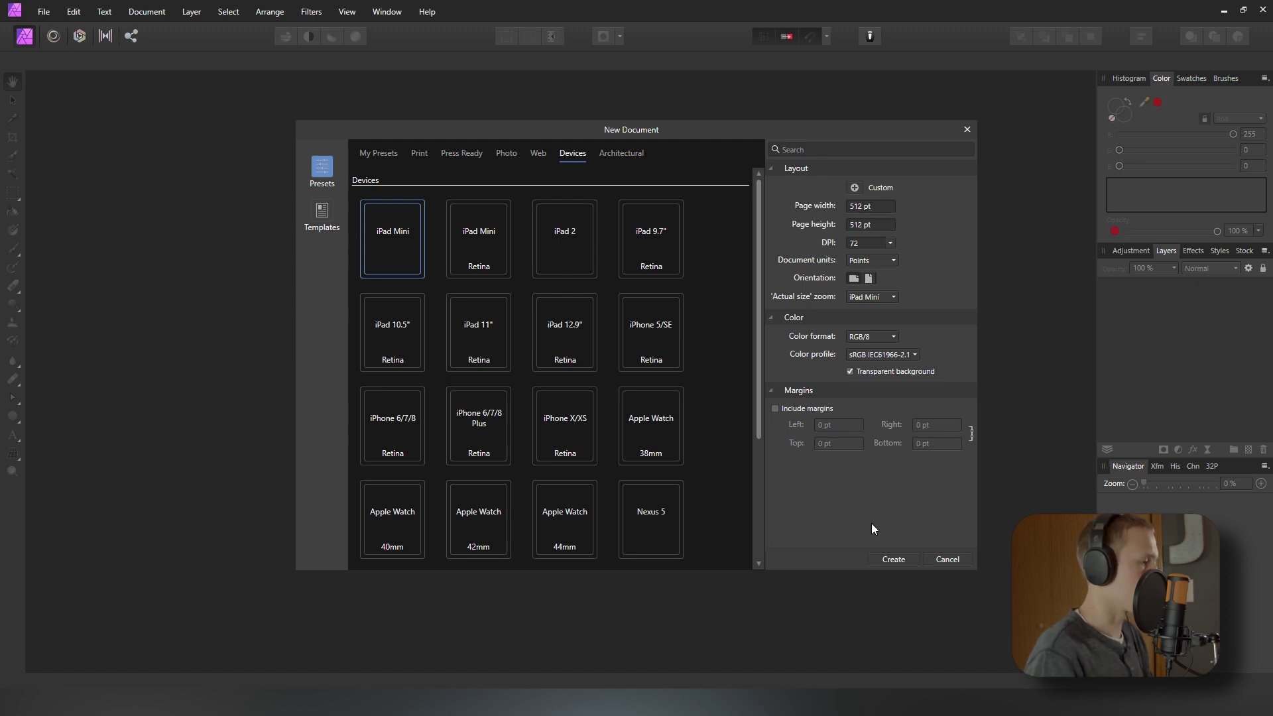
click(908, 559)
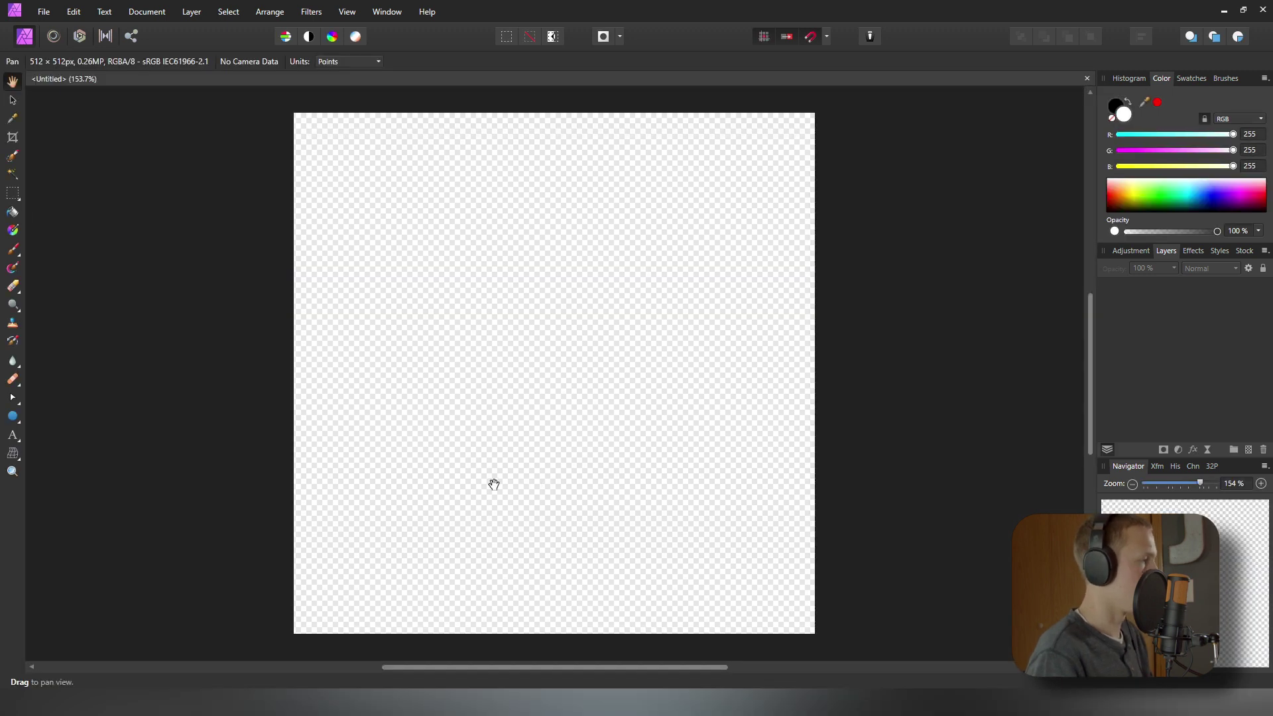
scroll(490, 446, up, 3)
drag(489, 446, 502, 394)
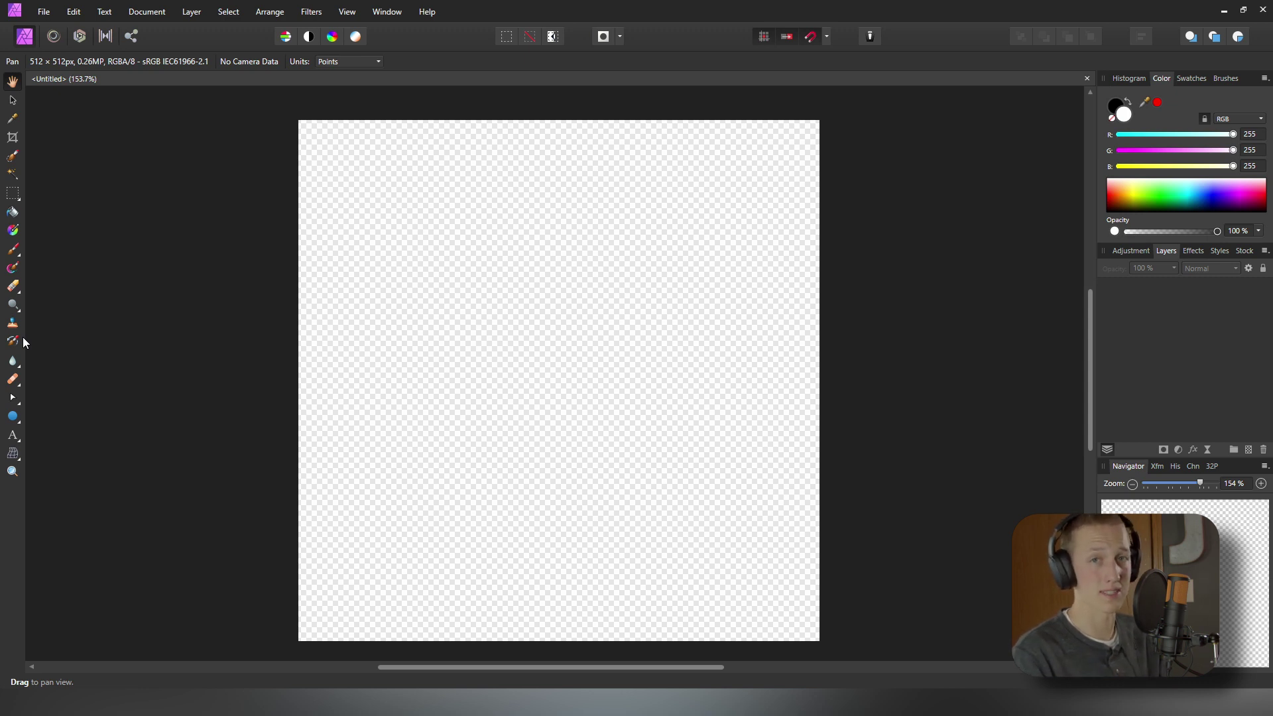
- Draw a polygon filling the canvas, set it to 6 sides, then deselect it
click(18, 420)
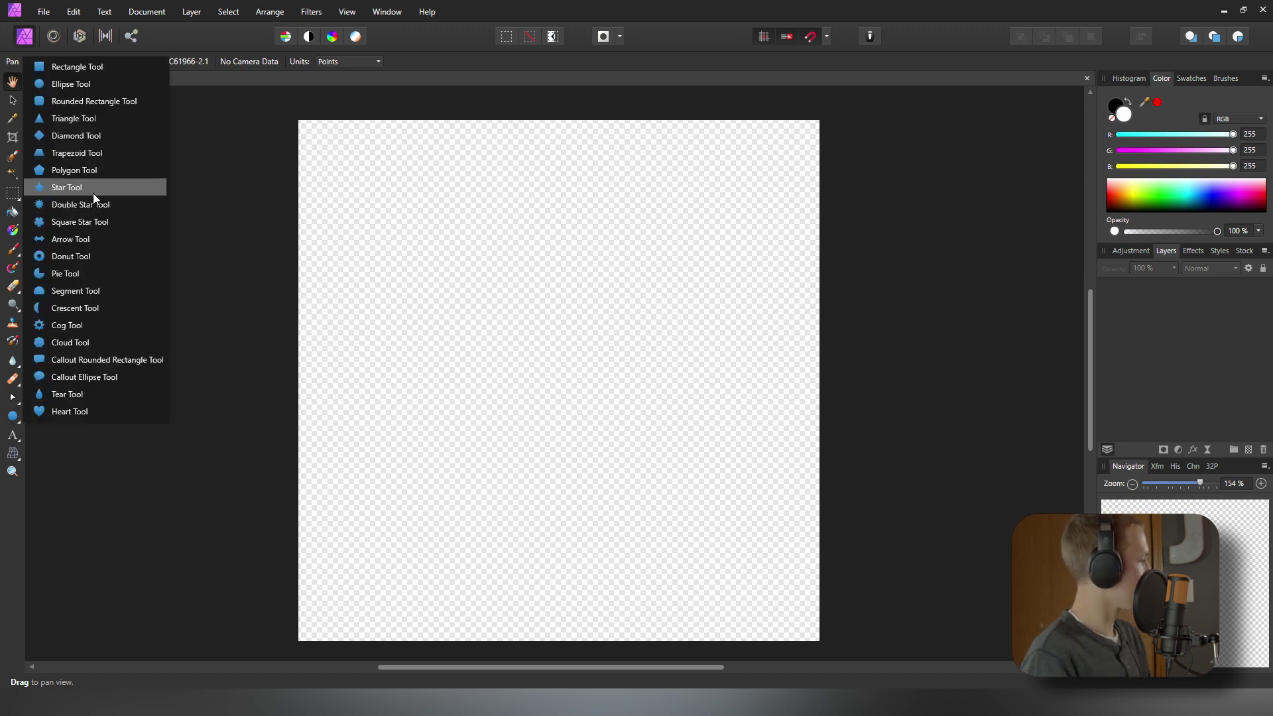
click(90, 170)
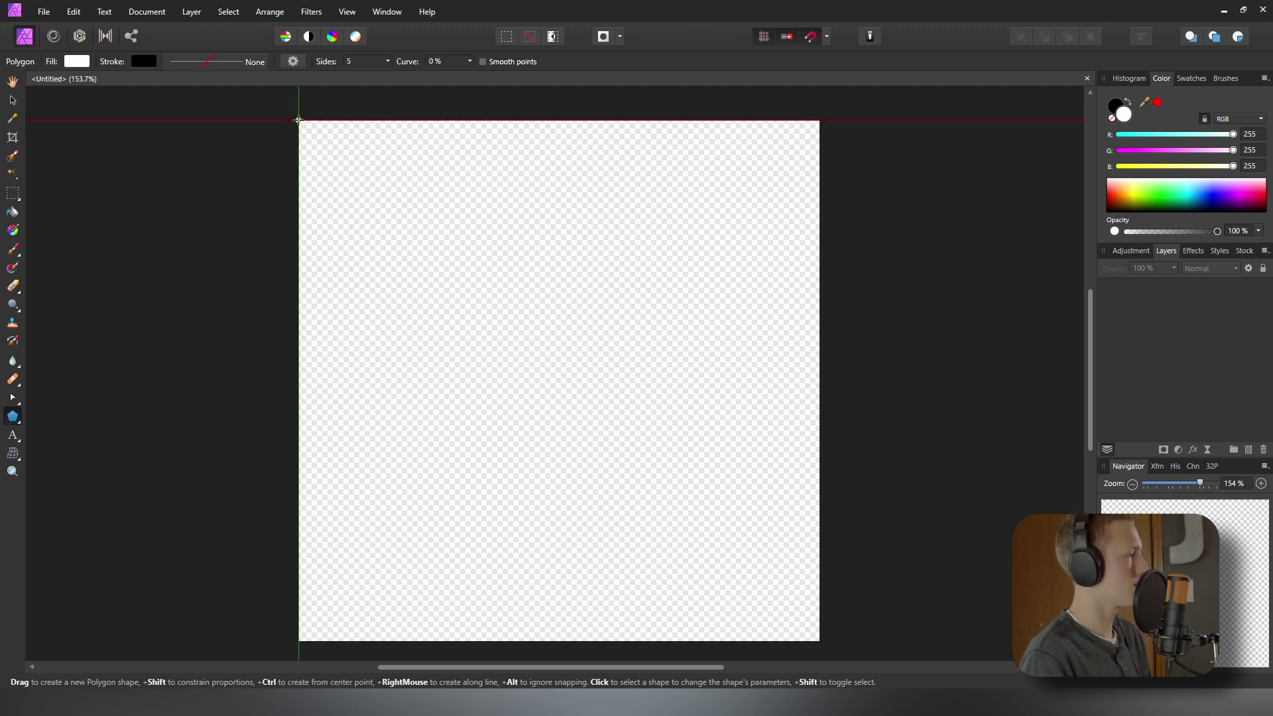
drag(298, 120, 821, 611)
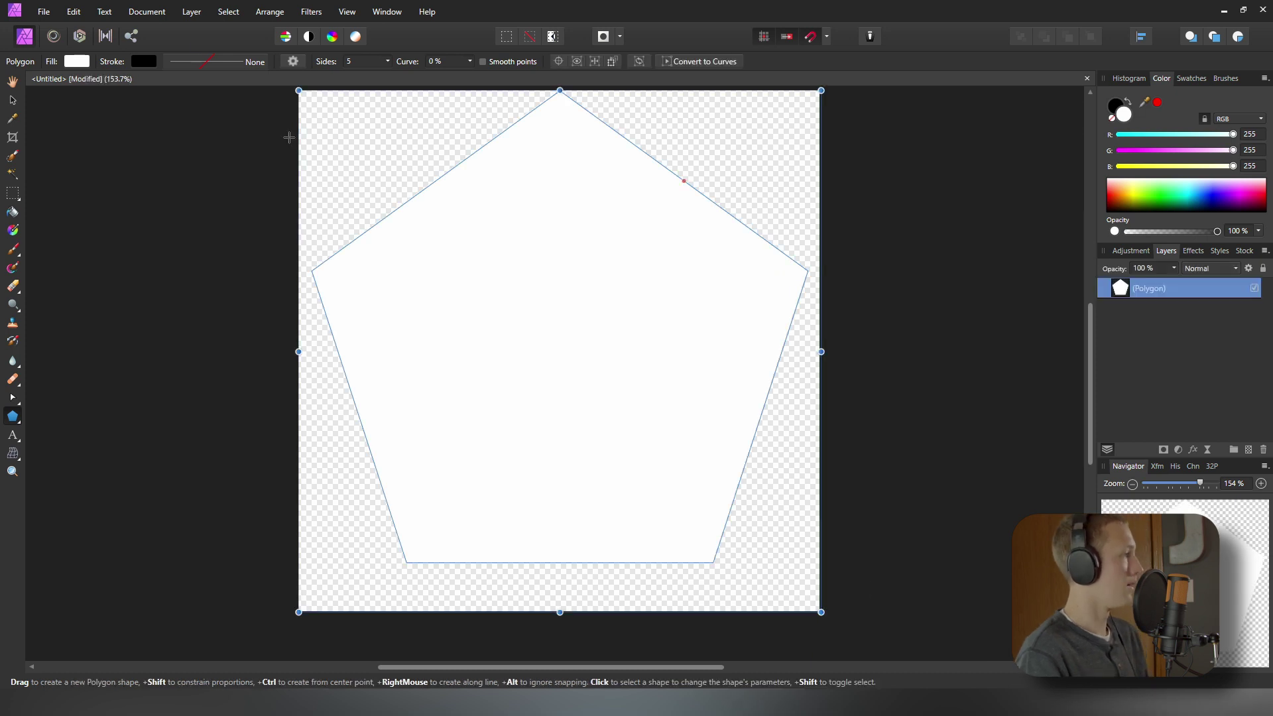
click(388, 61)
drag(395, 75, 391, 102)
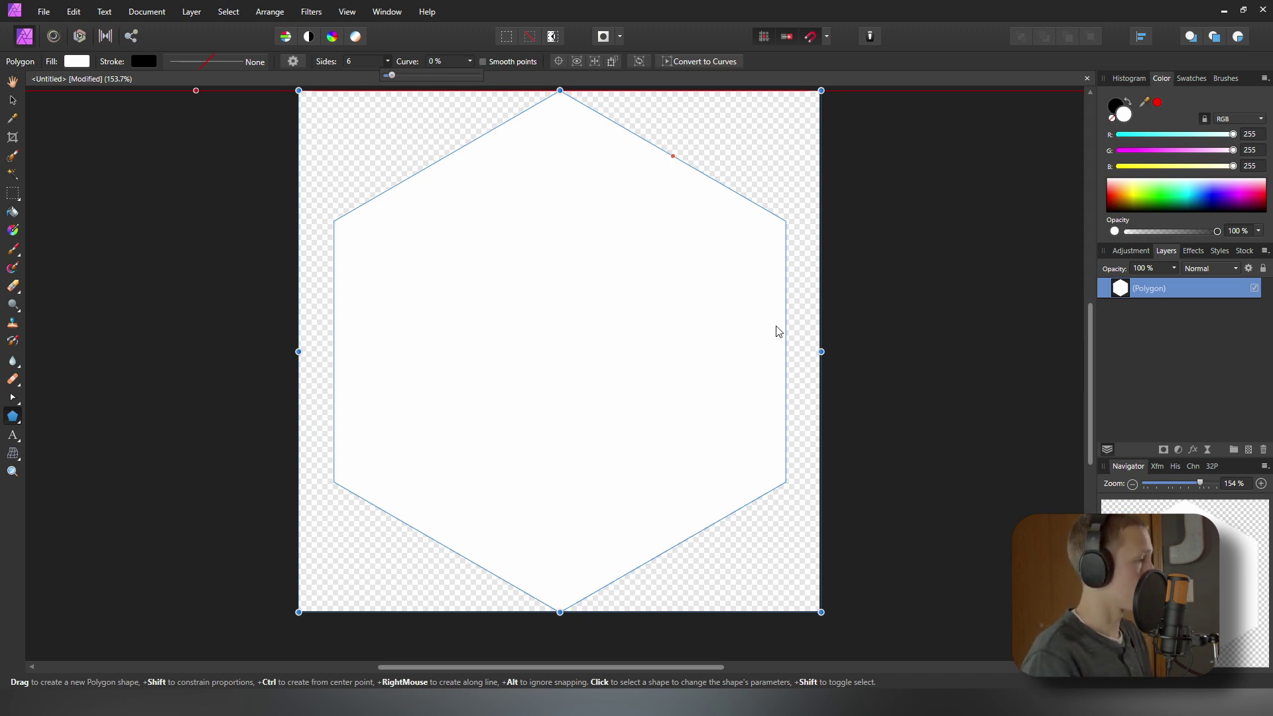
key(v)
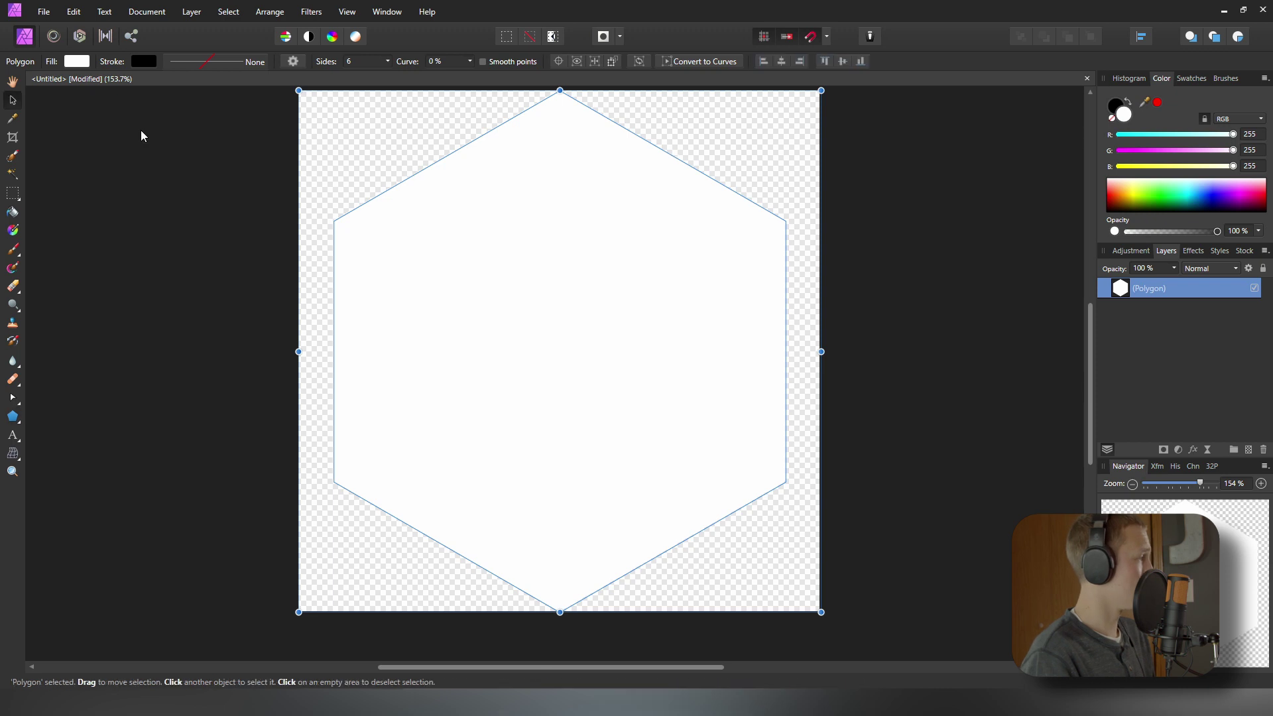
click(988, 179)
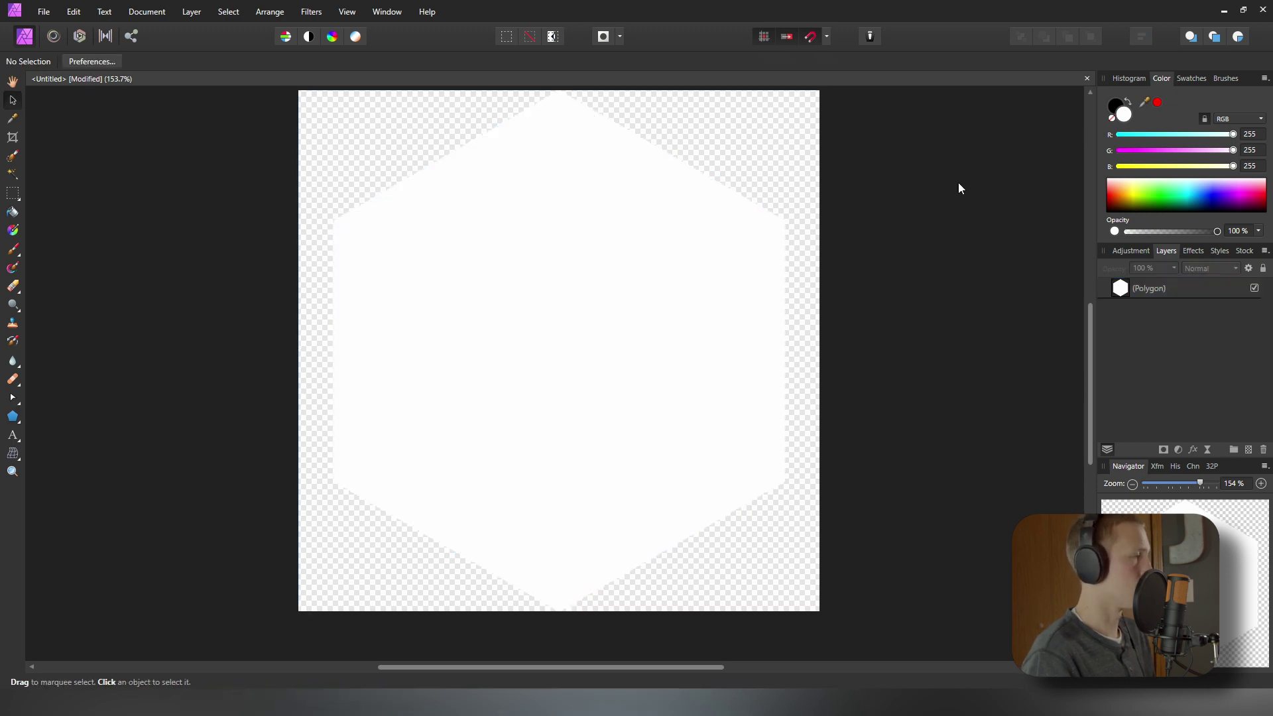
- Export the hexagon as an SVG file using the SVG (for export) preset
drag(539, 287, 448, 274)
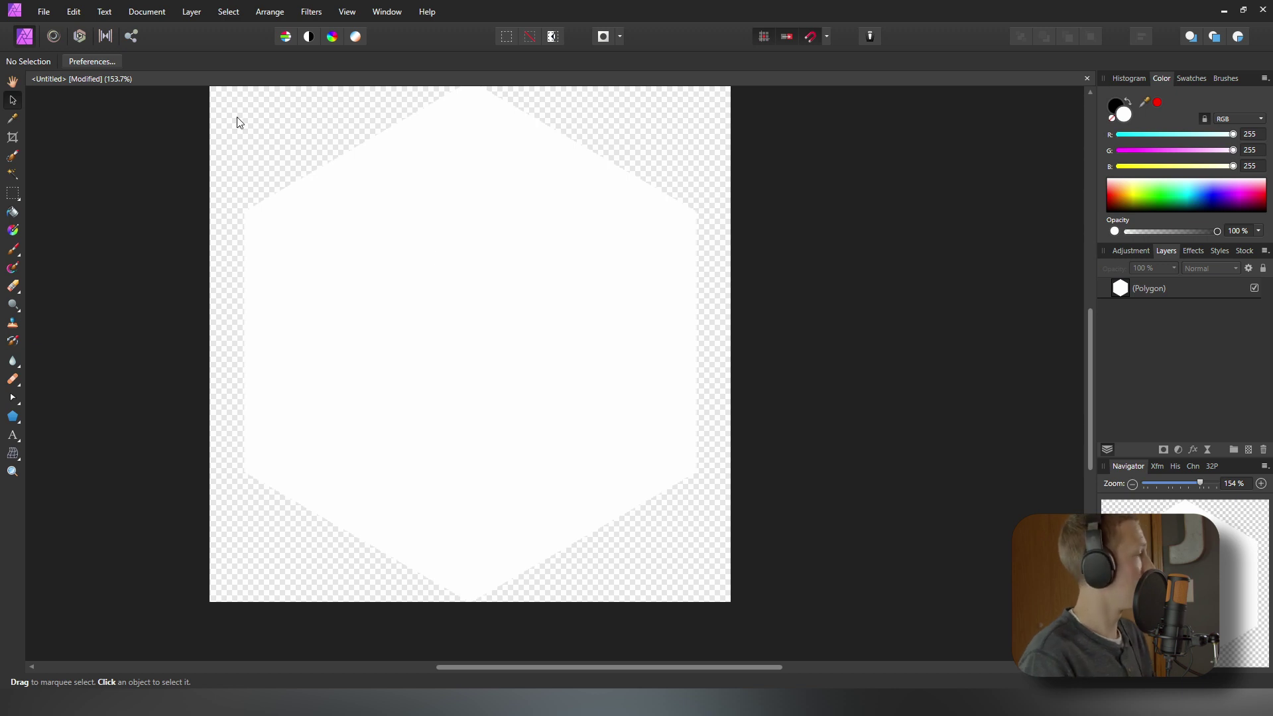
scroll(460, 412, left, 3)
click(44, 12)
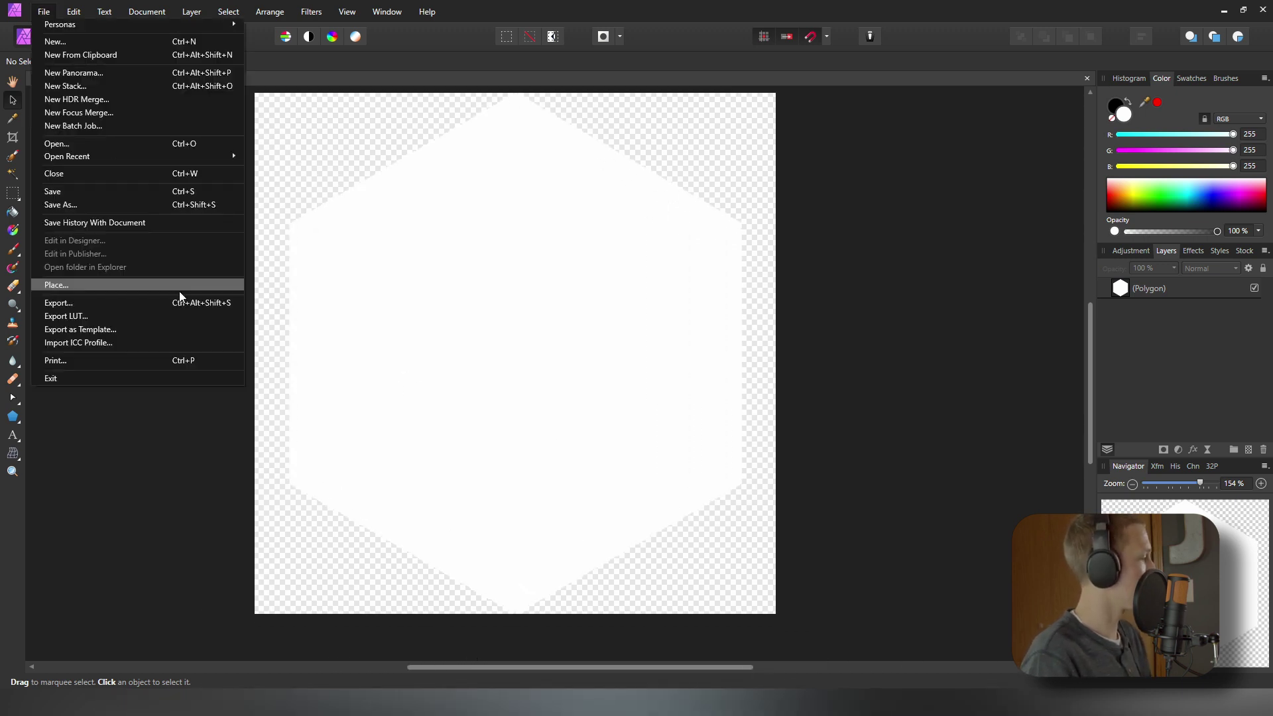
click(111, 309)
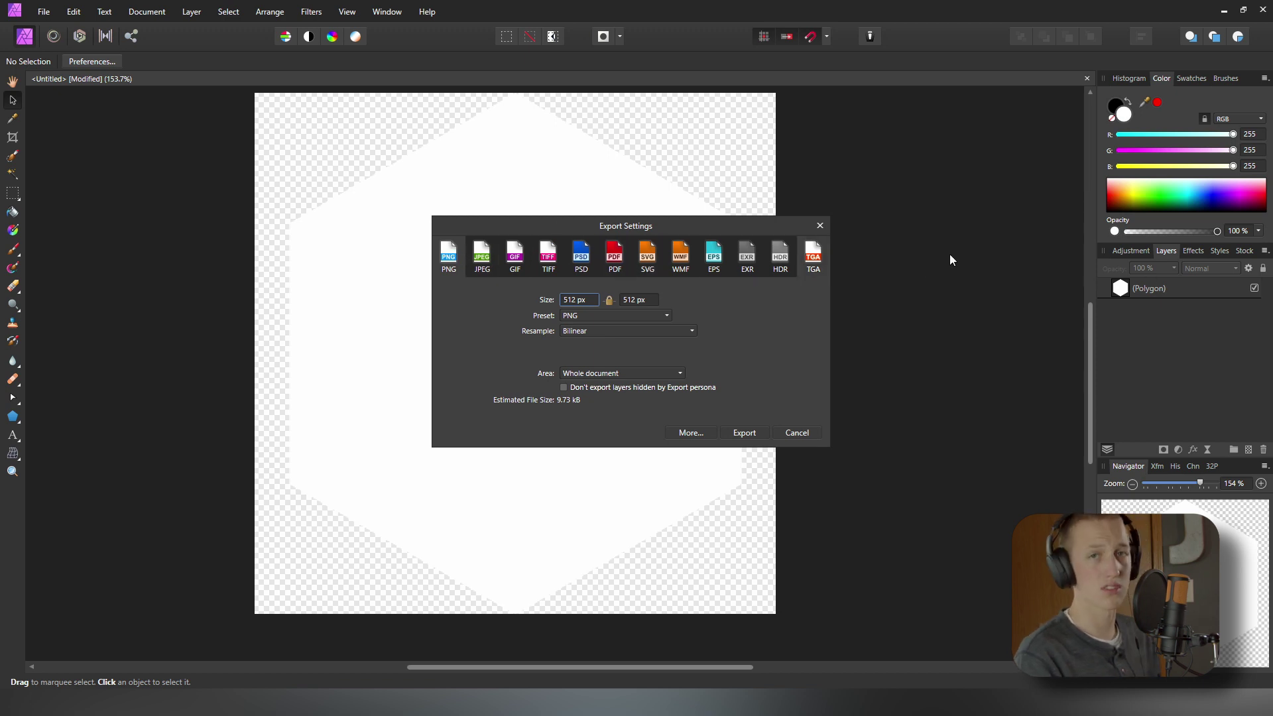
click(648, 258)
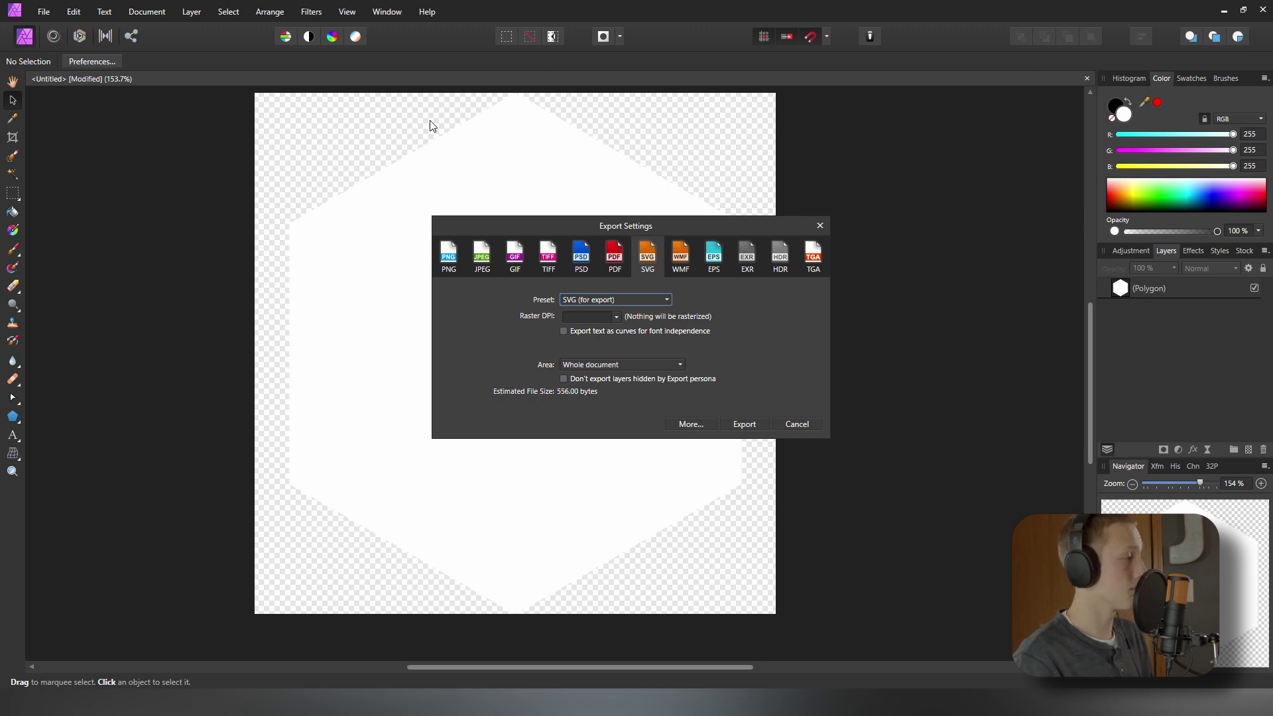
click(628, 301)
click(631, 306)
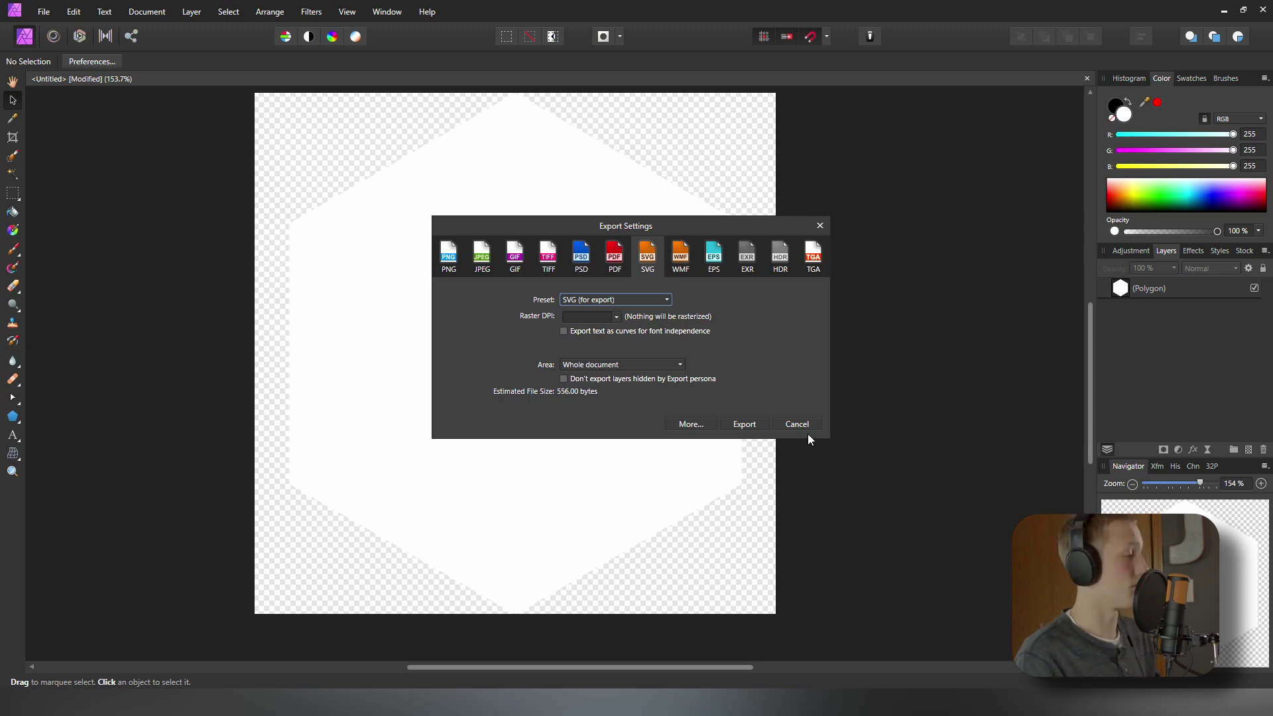
click(744, 424)
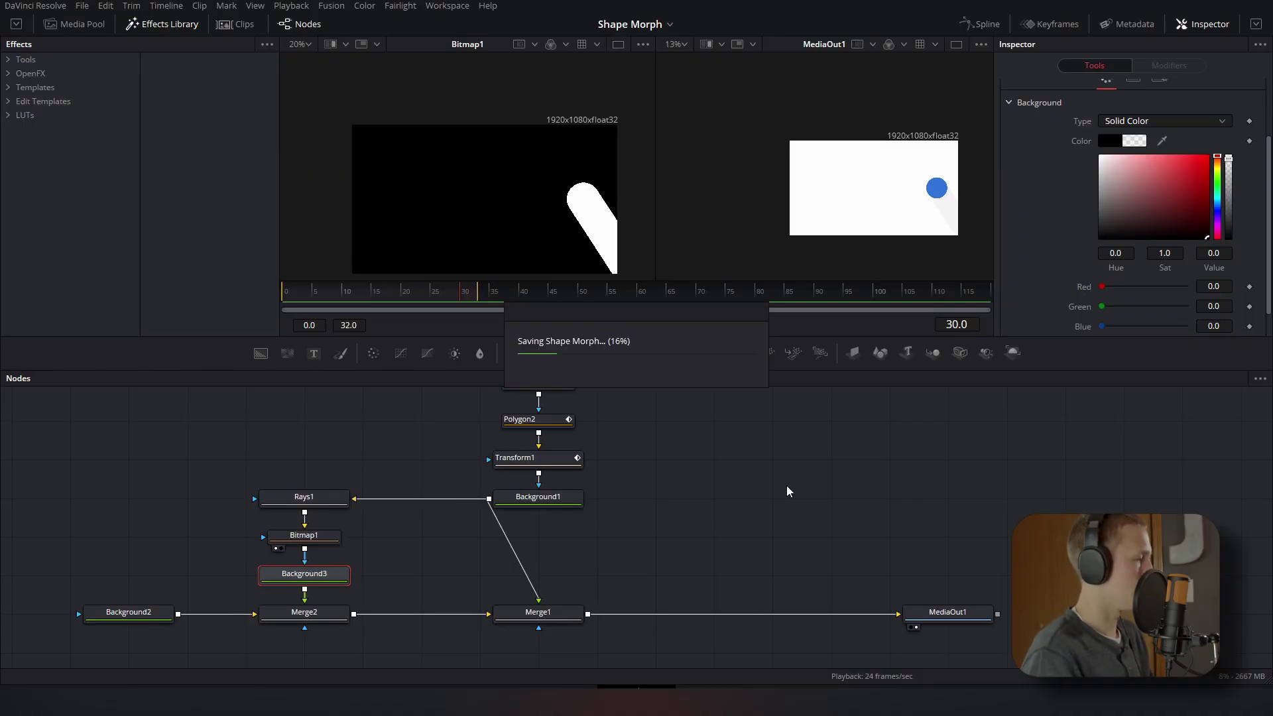
- Import the exported hexagon SVG into the Fusion composition at 512 × 512
drag(787, 495, 699, 572)
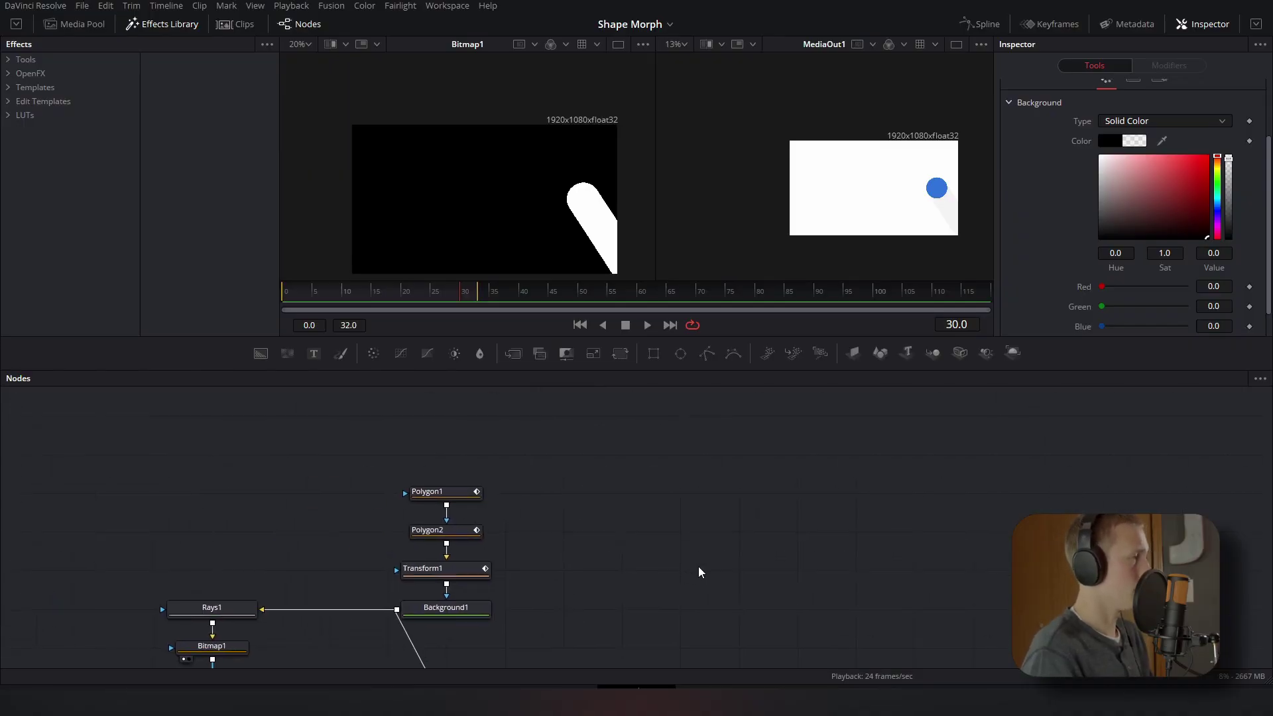
click(331, 5)
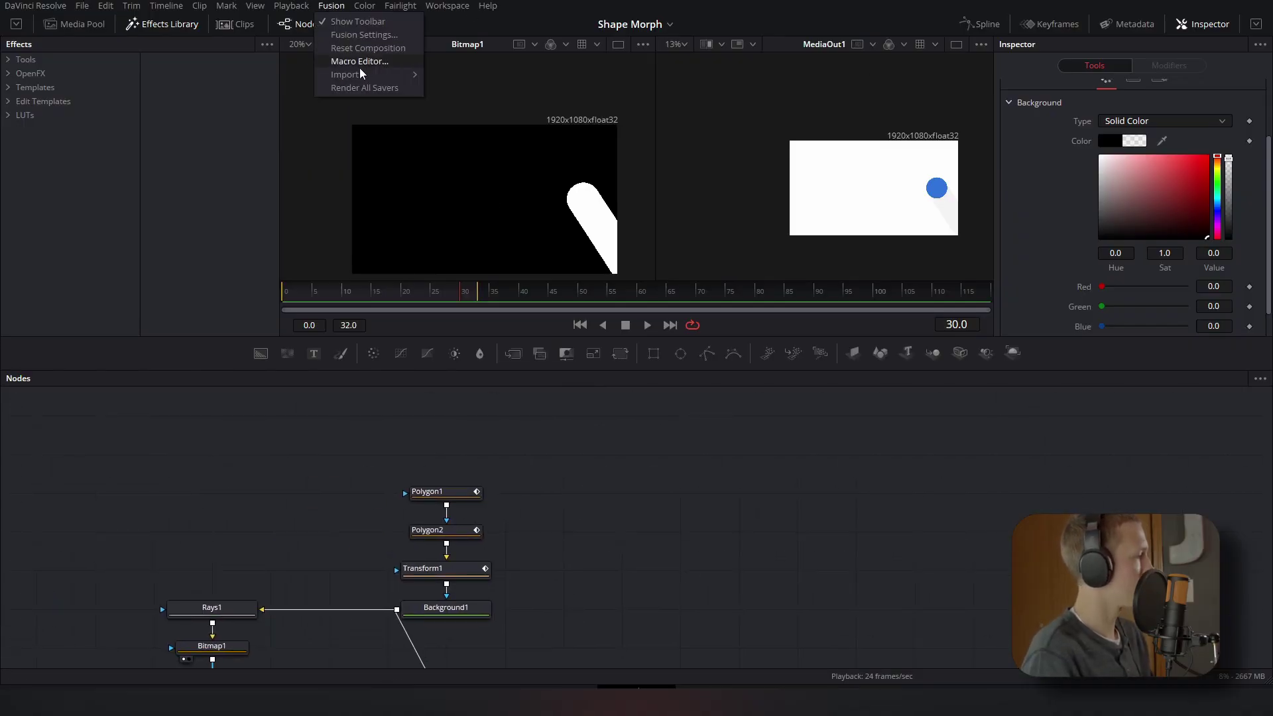
mouse_move(358, 76)
click(465, 131)
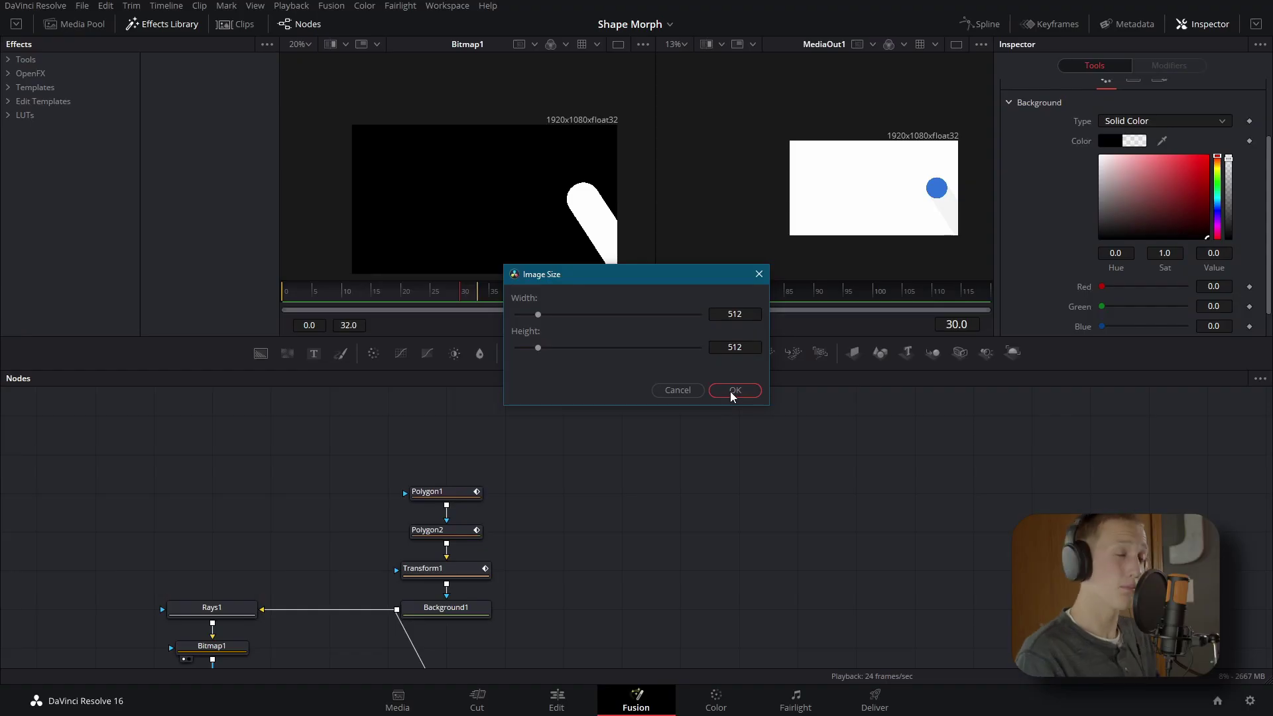
mouse_move(549, 281)
mouse_down()
mouse_move(632, 285)
mouse_move(537, 281)
mouse_up()
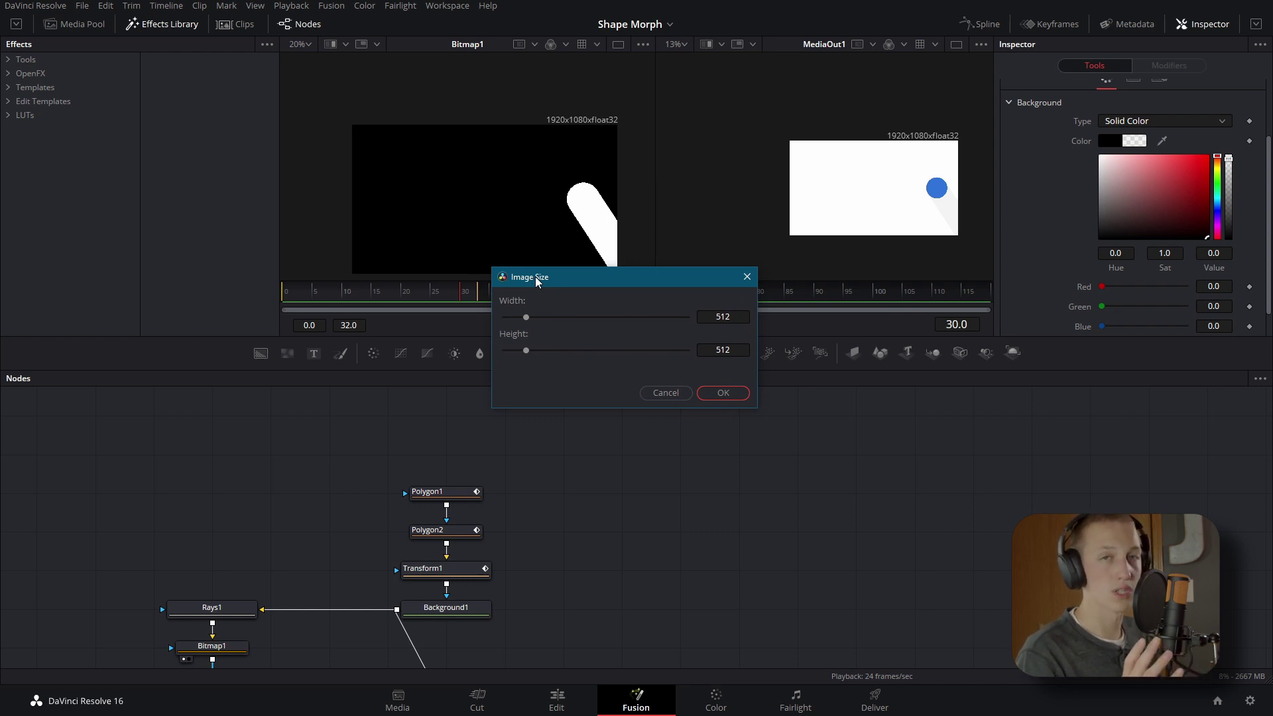
click(724, 392)
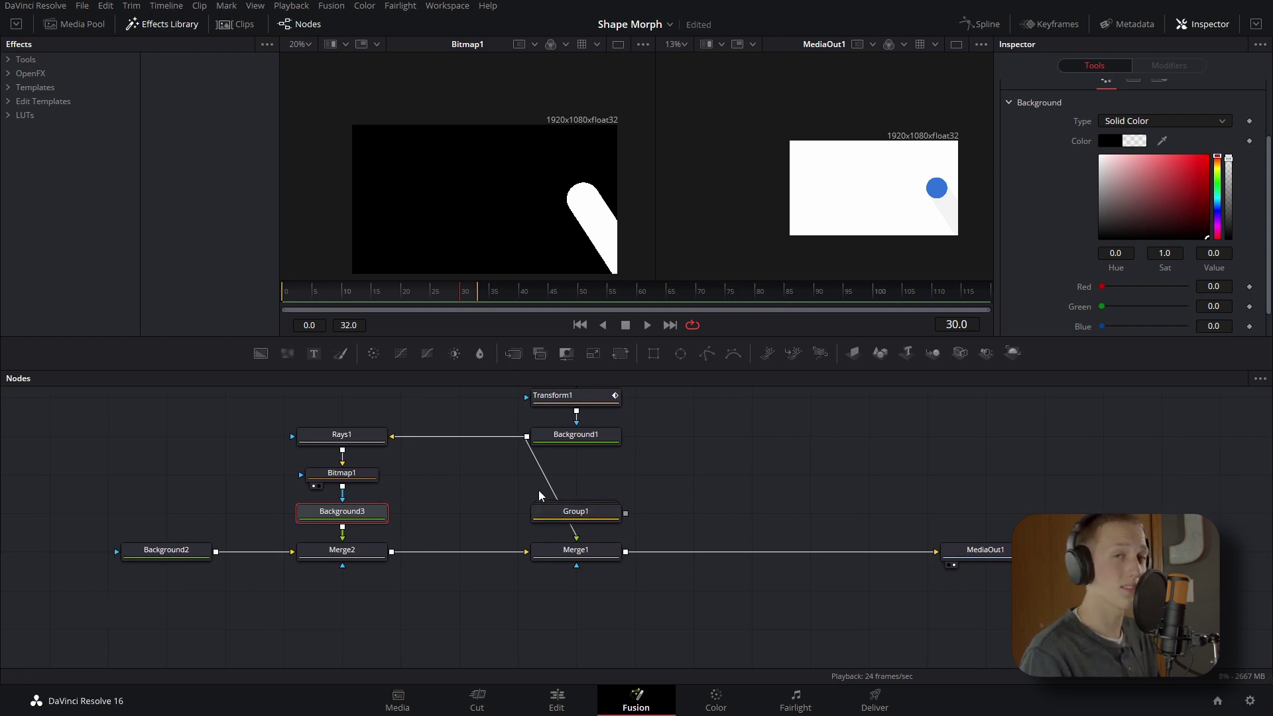
- Separate Group1 from Merge1 and line Merge1 up with Merge2 and MediaOut1
drag(547, 511, 577, 512)
drag(591, 554, 767, 439)
drag(576, 512, 575, 551)
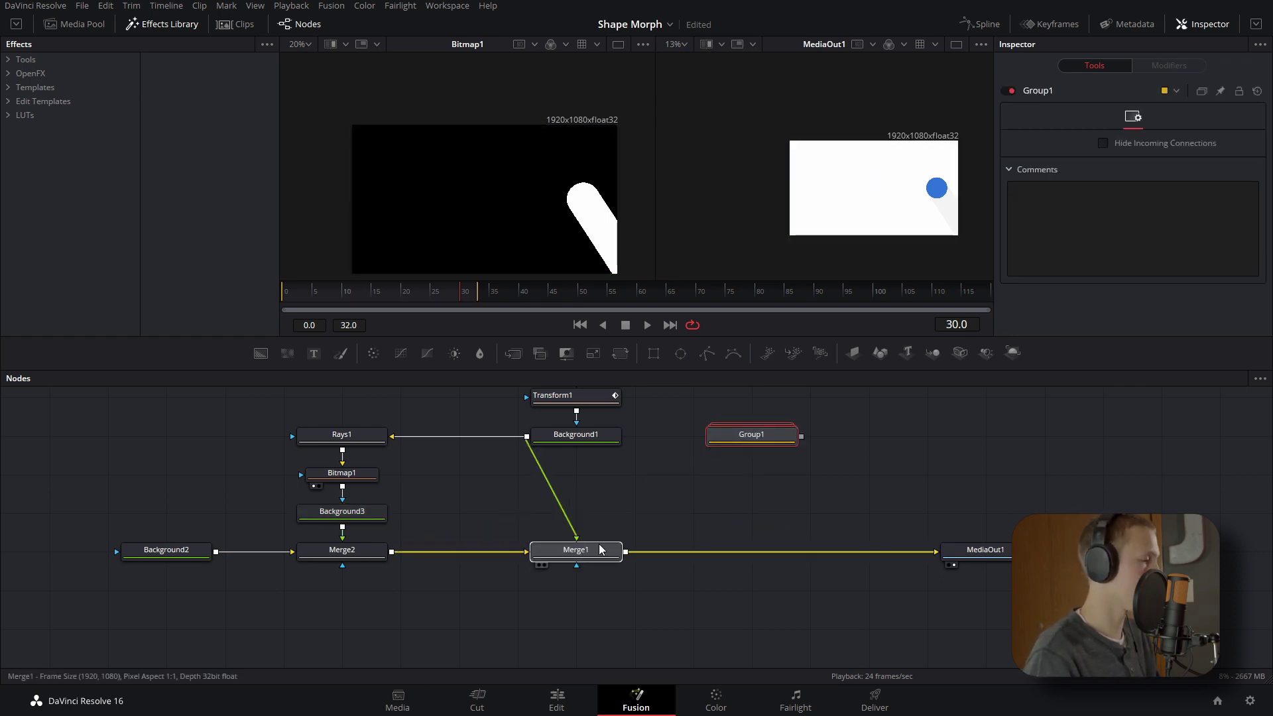
- View Group1 in viewer 1 and expand it to reveal Polygon3 and Background4
click(775, 439)
key(1)
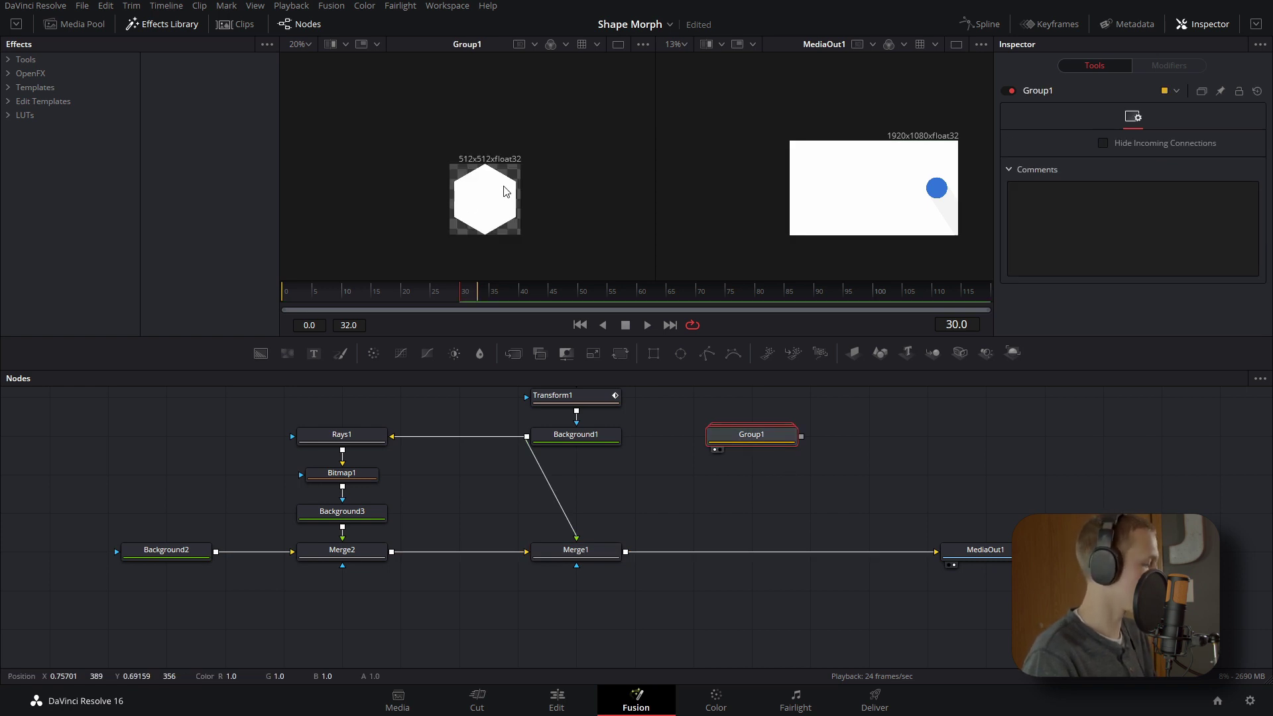
drag(755, 444, 841, 447)
double_click(840, 447)
click(813, 450)
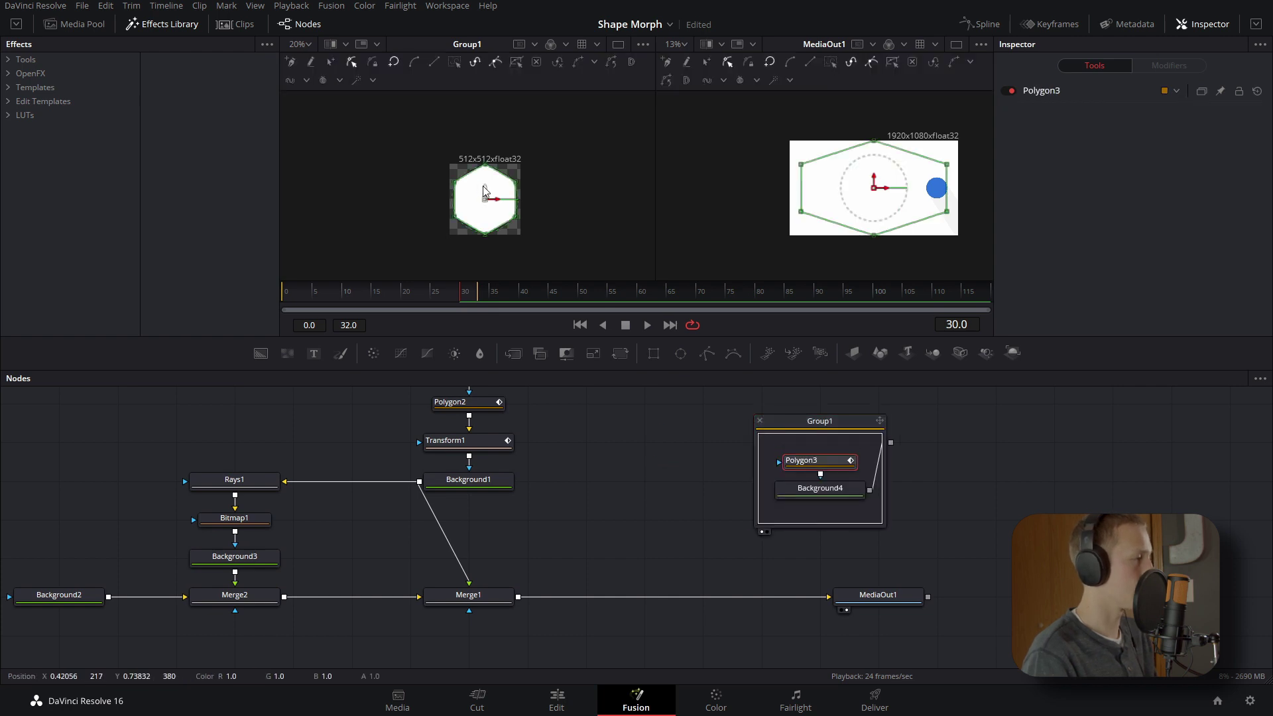
scroll(483, 188, up, 5)
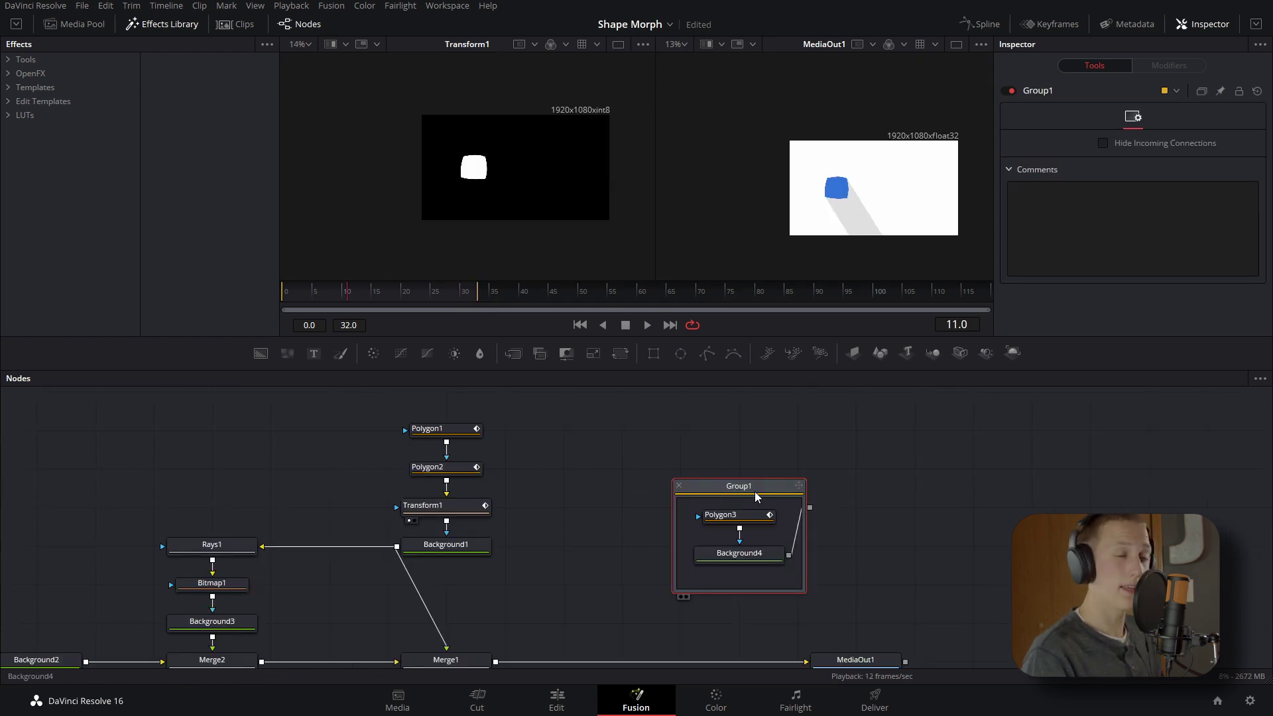
drag(762, 491, 834, 547)
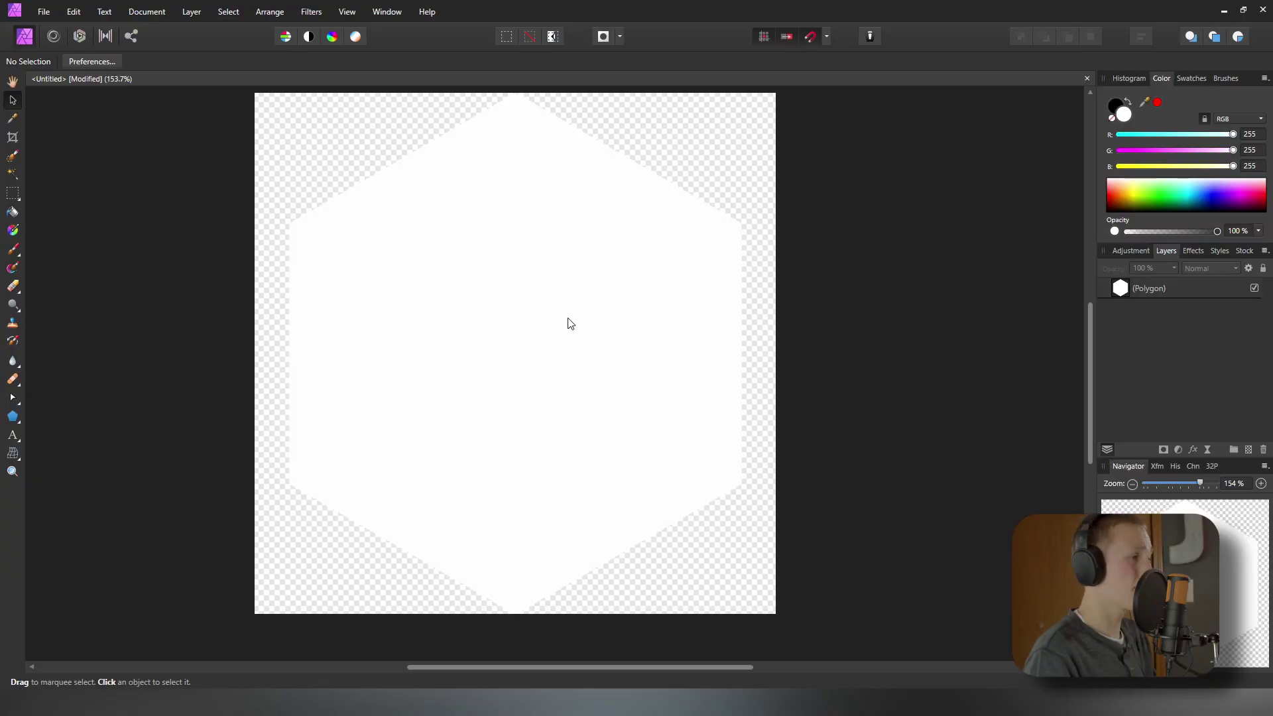
- Create a new 1920×1080 transparent document
click(568, 324)
click(44, 12)
click(227, 88)
key(ctrl+n)
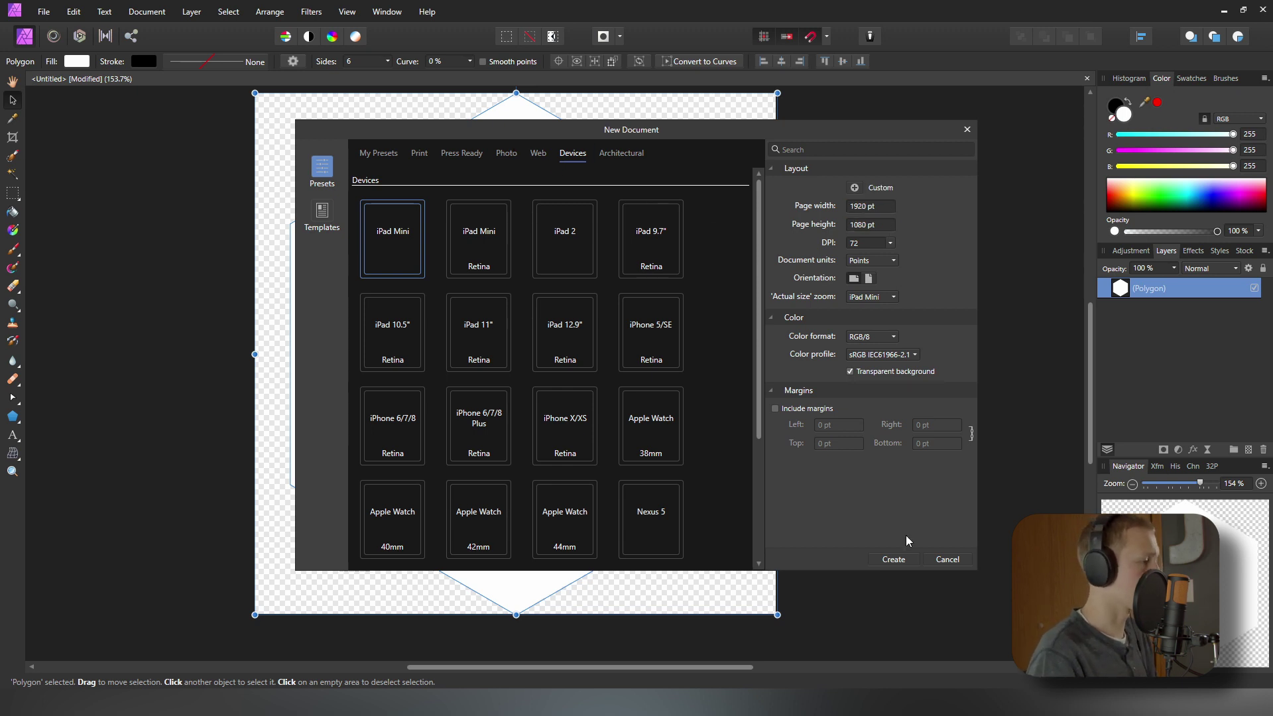
click(893, 559)
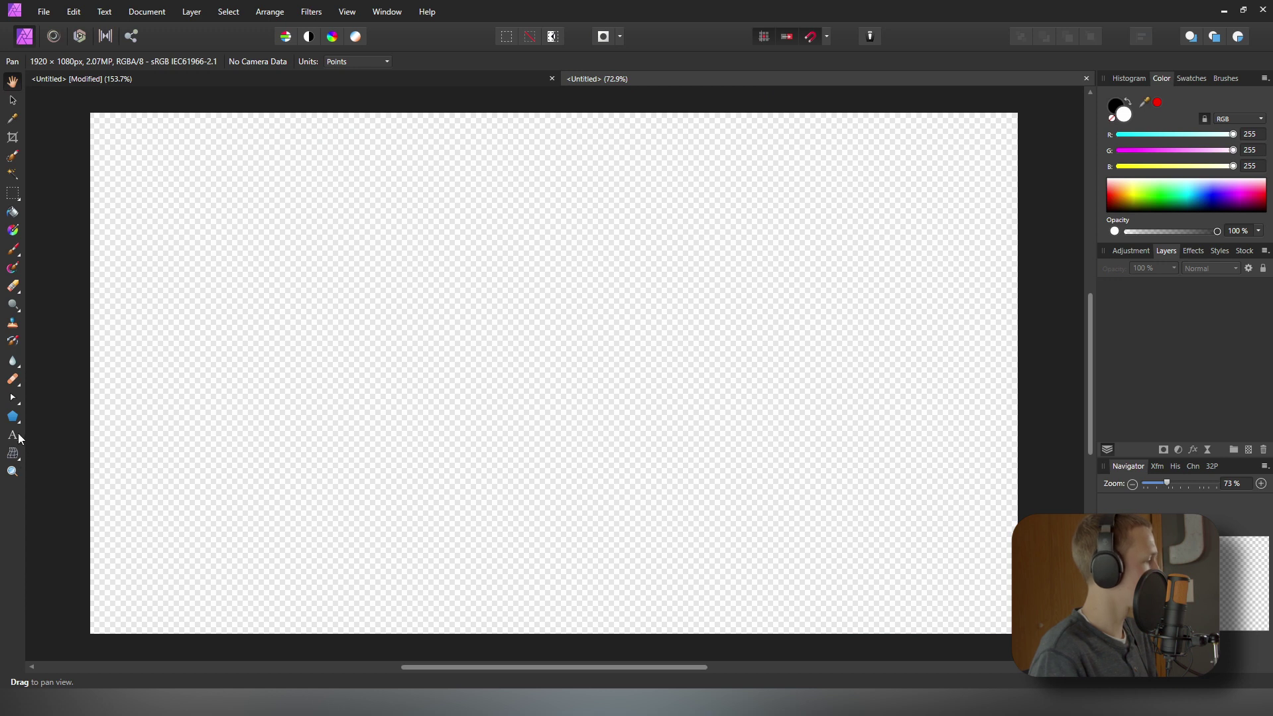
- Add a large artistic text object reading 'SHAPE' in Bebas Neue and select it
click(85, 436)
drag(162, 298, 438, 416)
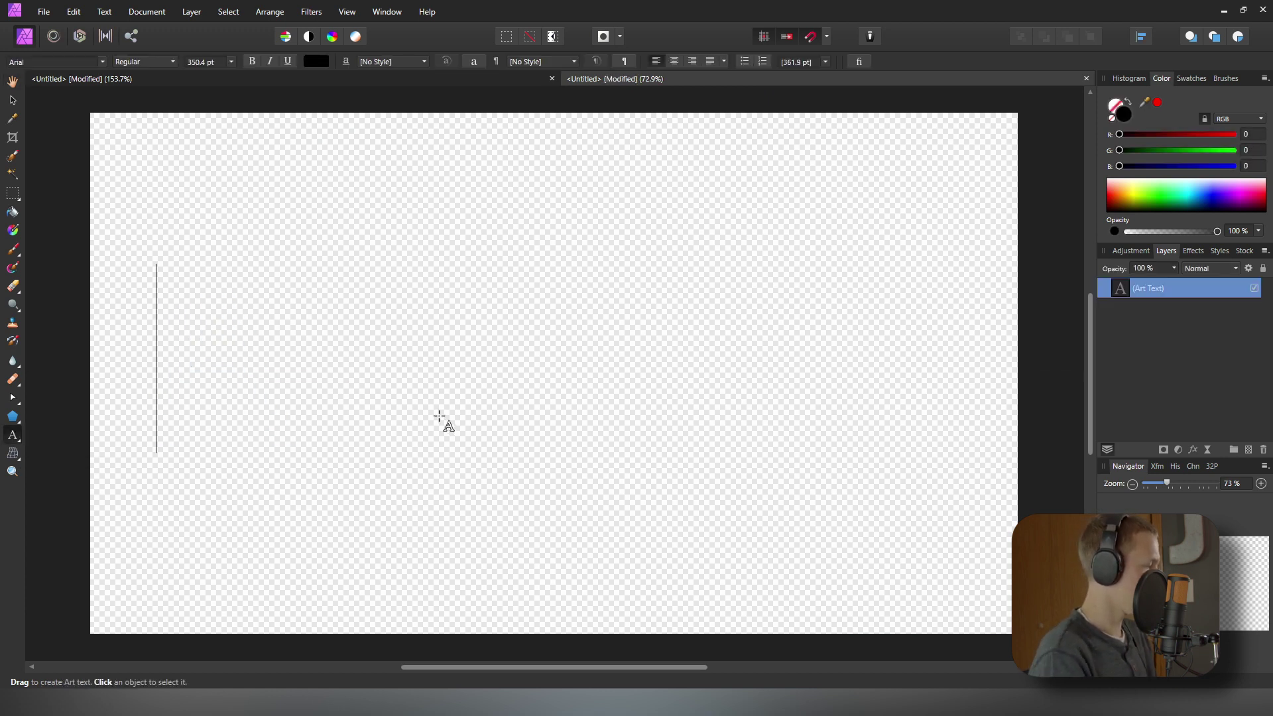
text(SHAPE)
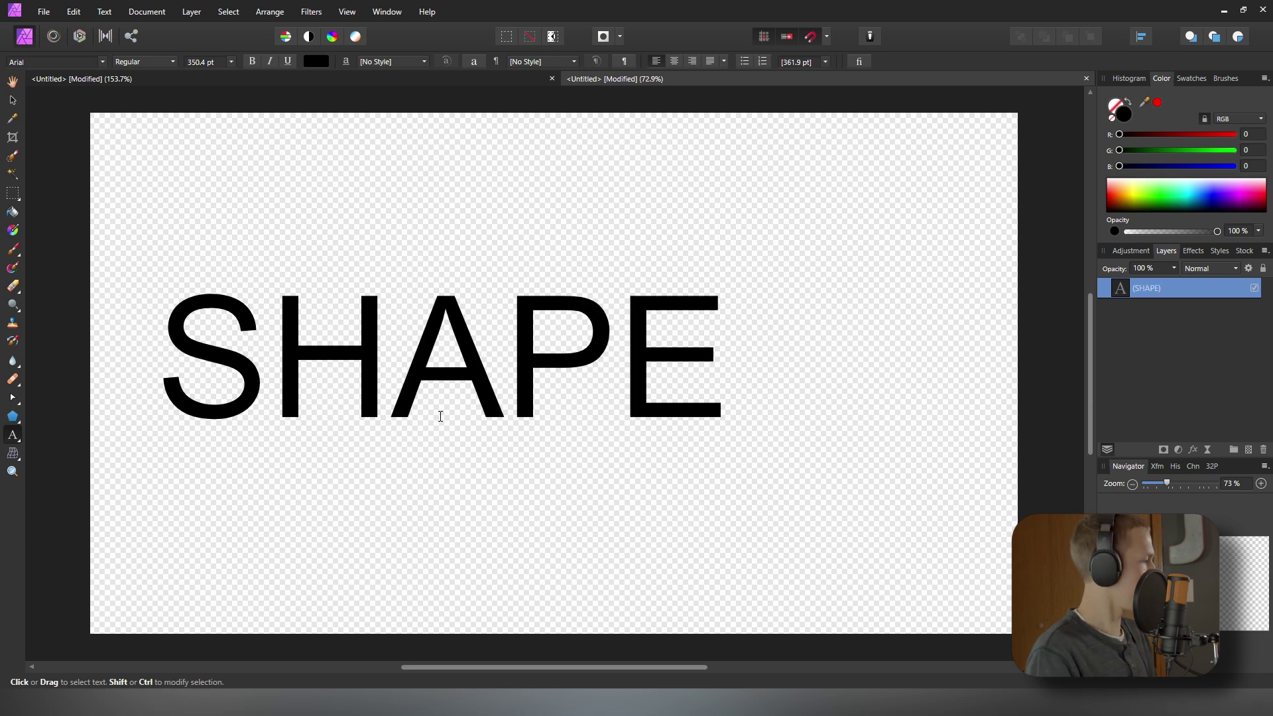
key(Escape)
key(ctrl+a)
- Centre the SHAPE text on the page and enlarge it to span the canvas width
drag(480, 294, 735, 200)
key(Escape)
key(v)
drag(501, 327, 611, 398)
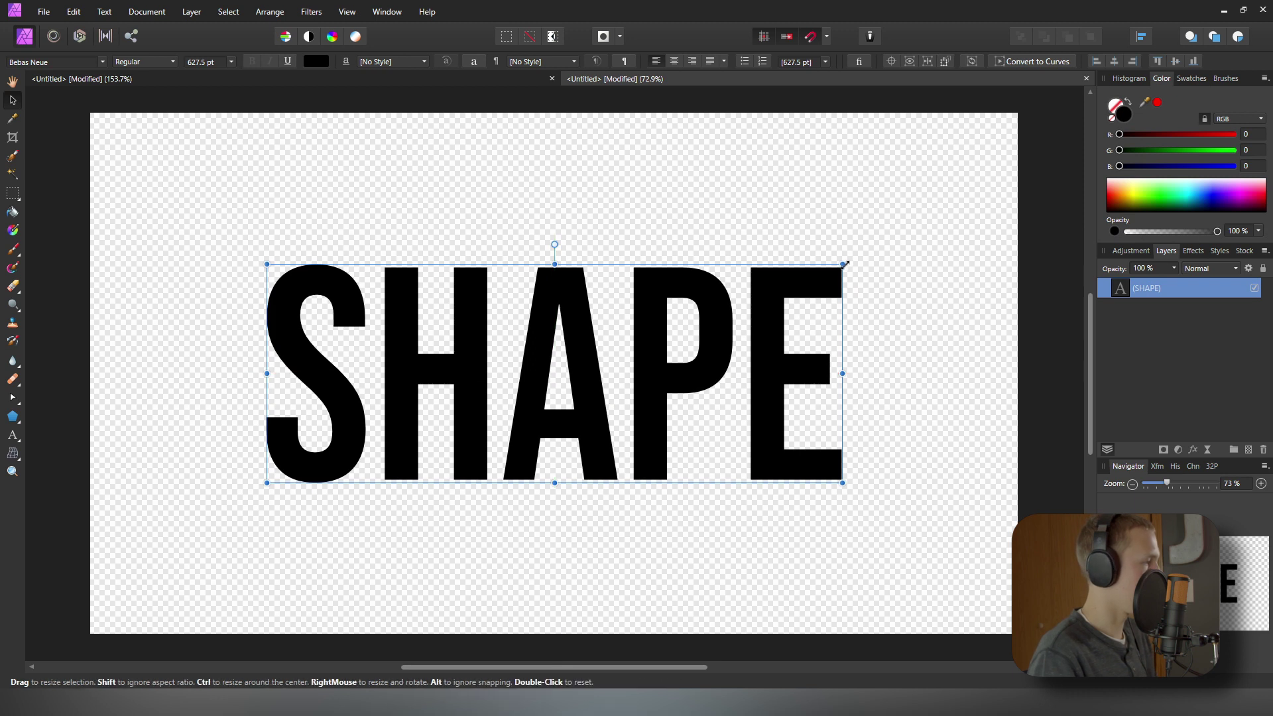
drag(843, 263, 930, 211)
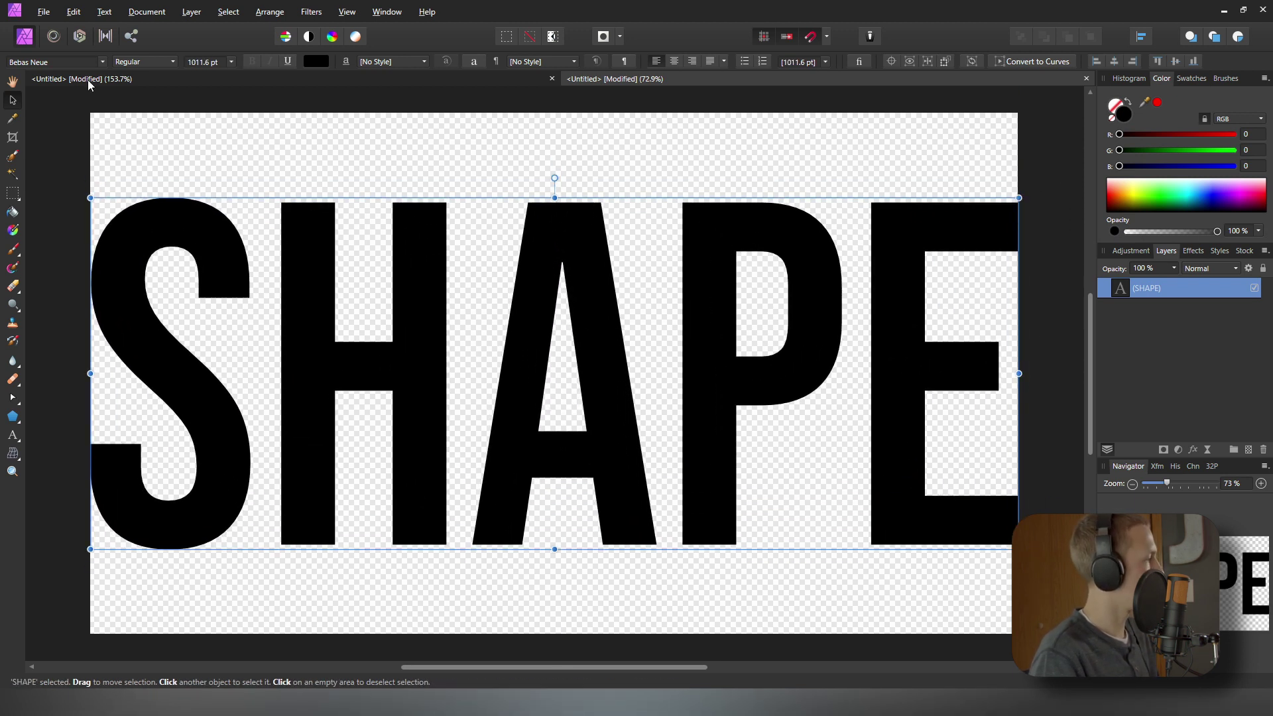
- View the export settings for the SHAPE text, then close them without exporting
click(43, 11)
click(78, 298)
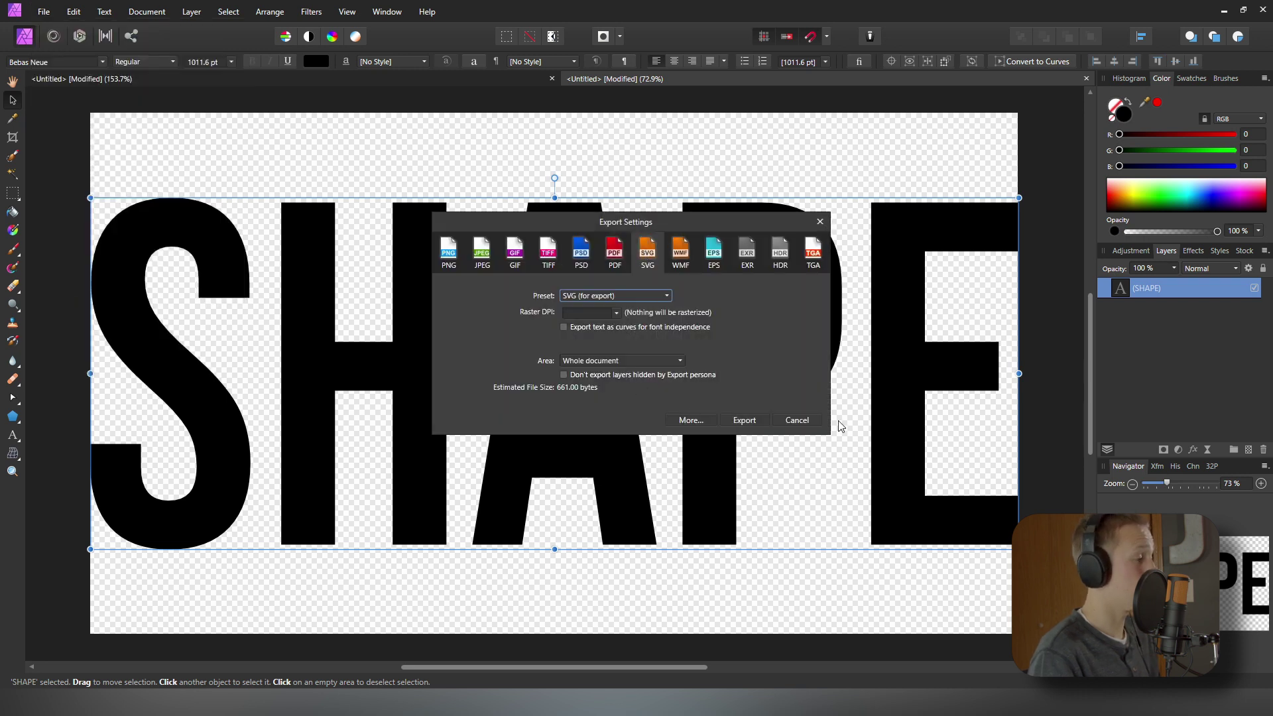
click(809, 421)
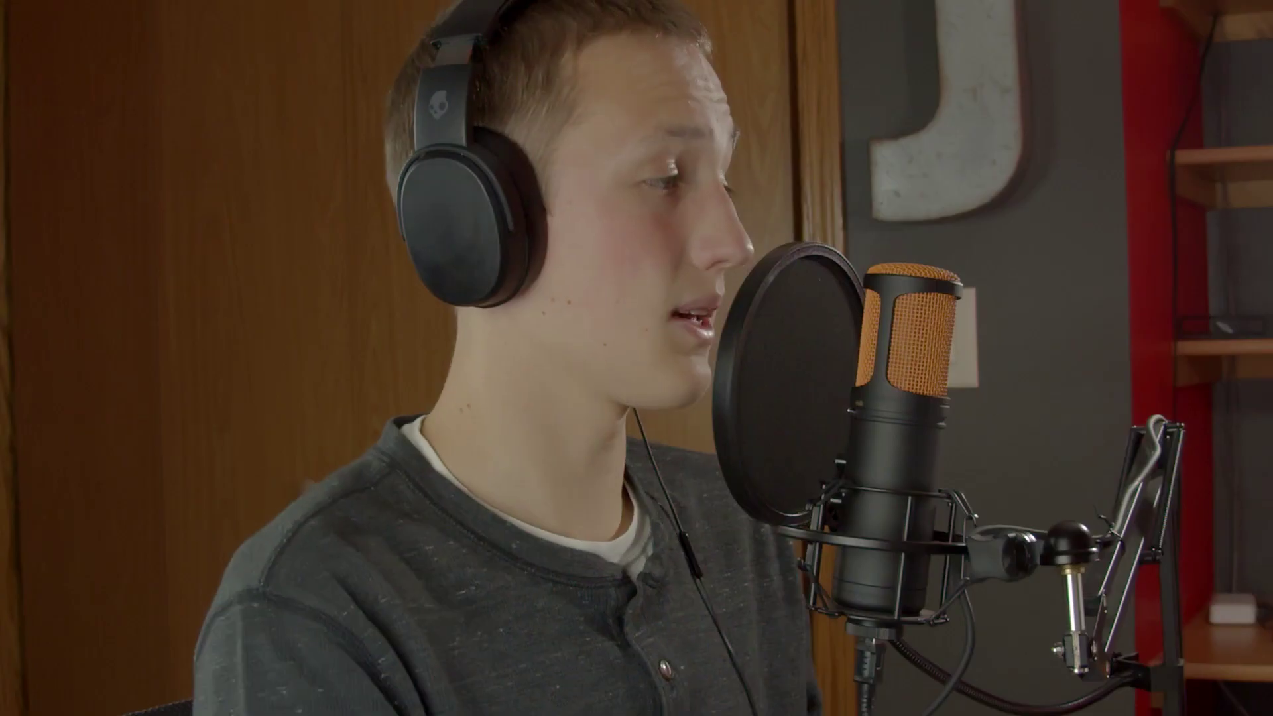